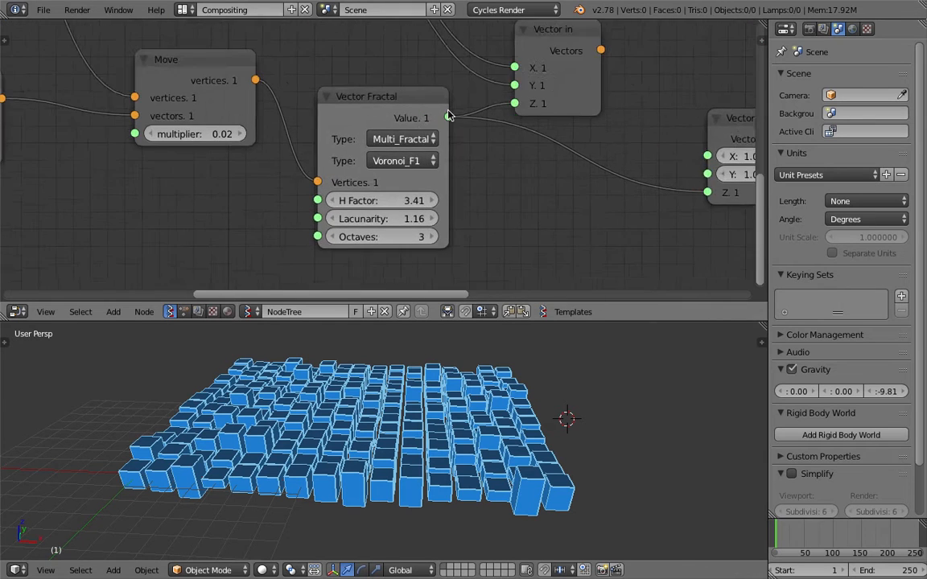
Add a Vector Noise MK2 node to the node tree, below and beside the Vector Fractal node.
middle_drag(360, 98, 351, 89)
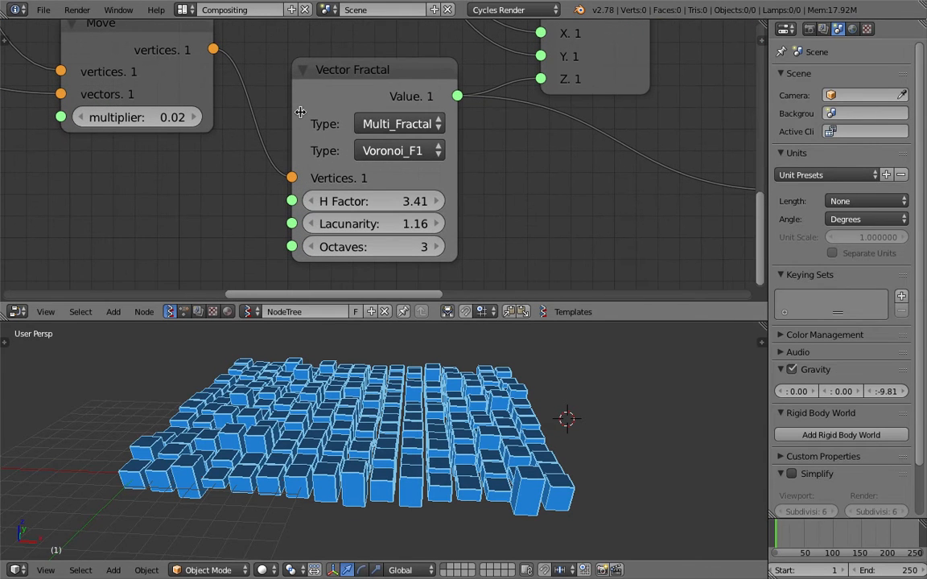
drag(293, 124, 261, 120)
scroll(427, 136, down, 1)
middle_drag(427, 136, 405, 125)
scroll(460, 166, down, 1)
middle_drag(454, 158, 399, 118)
key(shift+a)
click(437, 159)
text(vector n)
key(Return)
click(432, 160)
scroll(423, 153, down, 1)
middle_drag(414, 146, 396, 146)
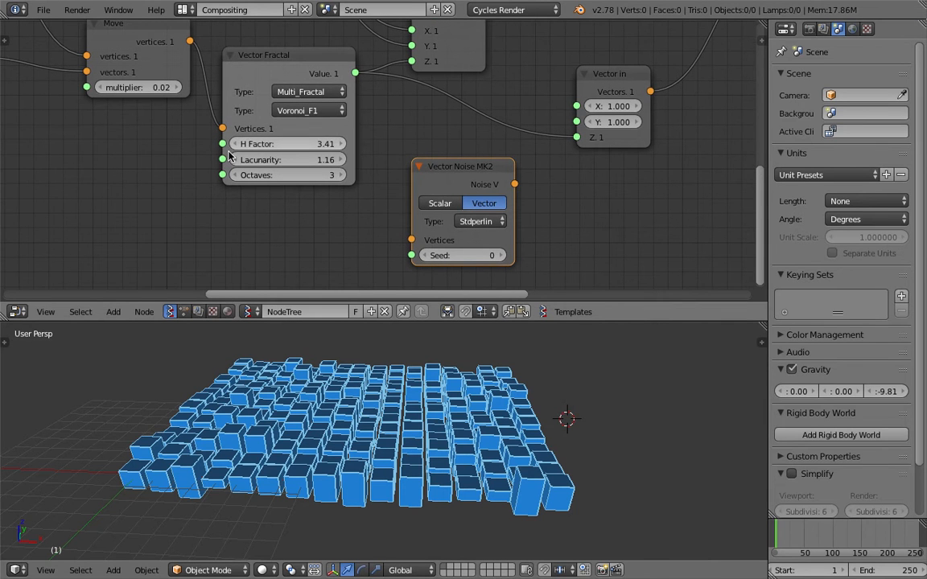
Shift the Vector Noise MK2 node closer to the Vector Fractal node and widen it slightly.
mouse_move(432, 168)
mouse_down()
mouse_move(396, 159)
mouse_move(430, 160)
mouse_up()
click(274, 61)
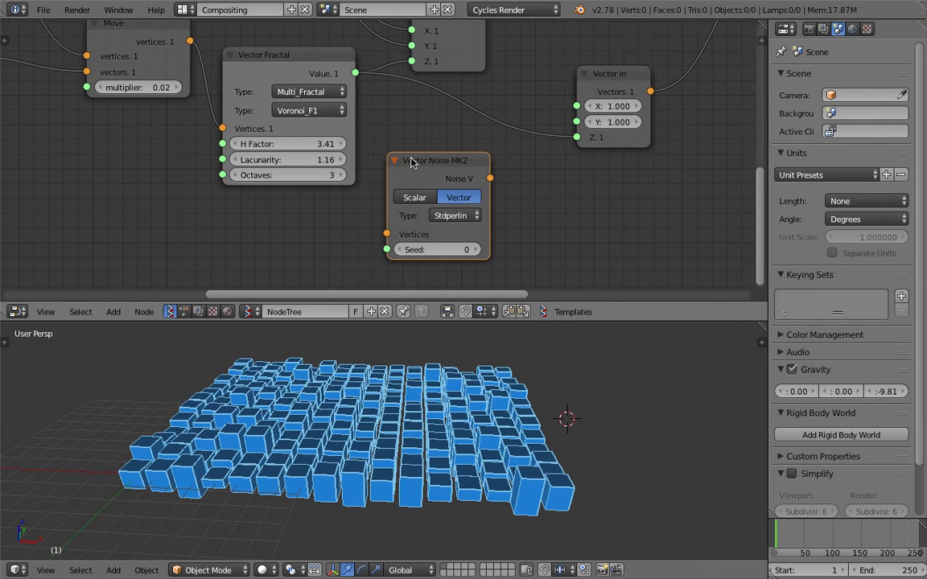
click(296, 90)
scroll(400, 149, down, 3)
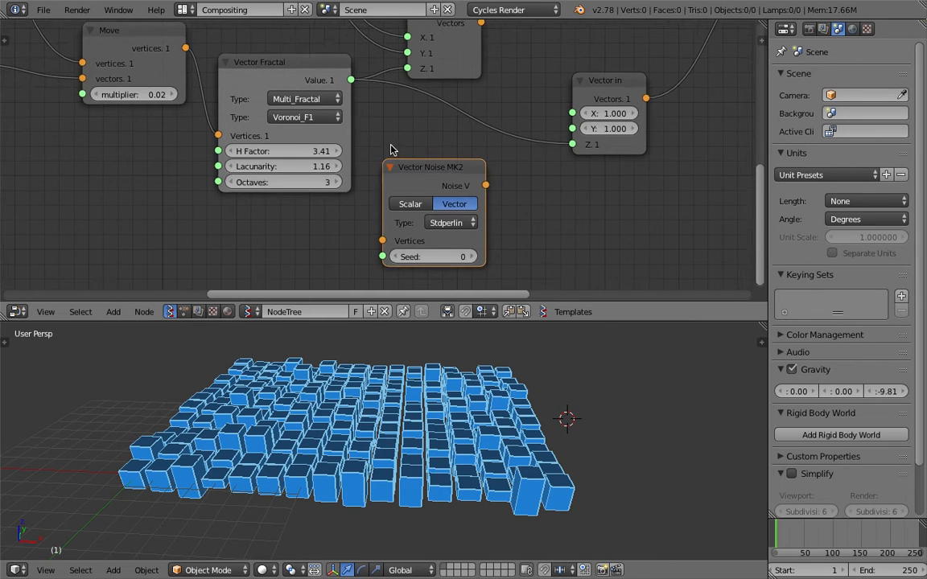
scroll(385, 147, up, 1)
middle_drag(385, 148, 389, 146)
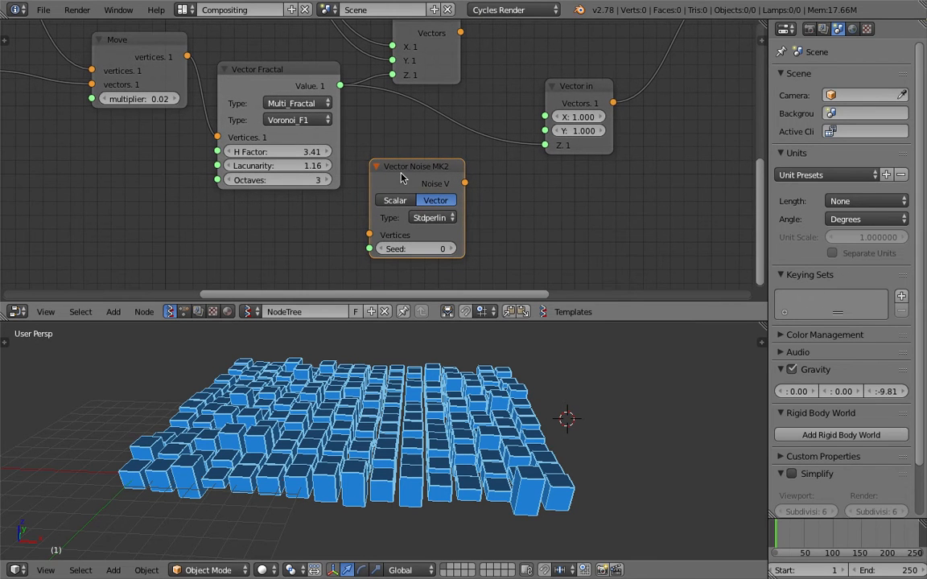
drag(463, 190, 474, 190)
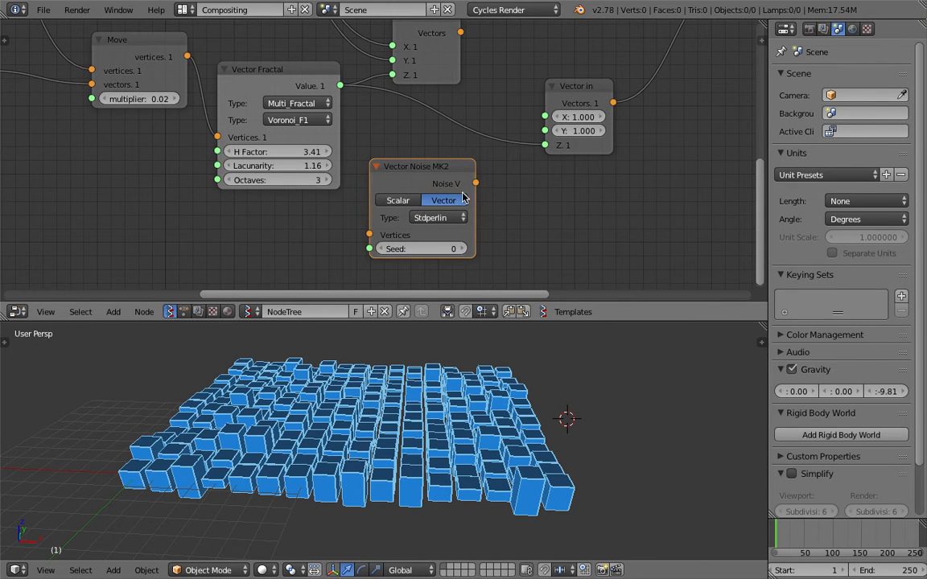
Keep the Vector Noise node on Vector output with Stdperlin noise, and set its seed to 38.
click(410, 206)
click(438, 200)
click(441, 218)
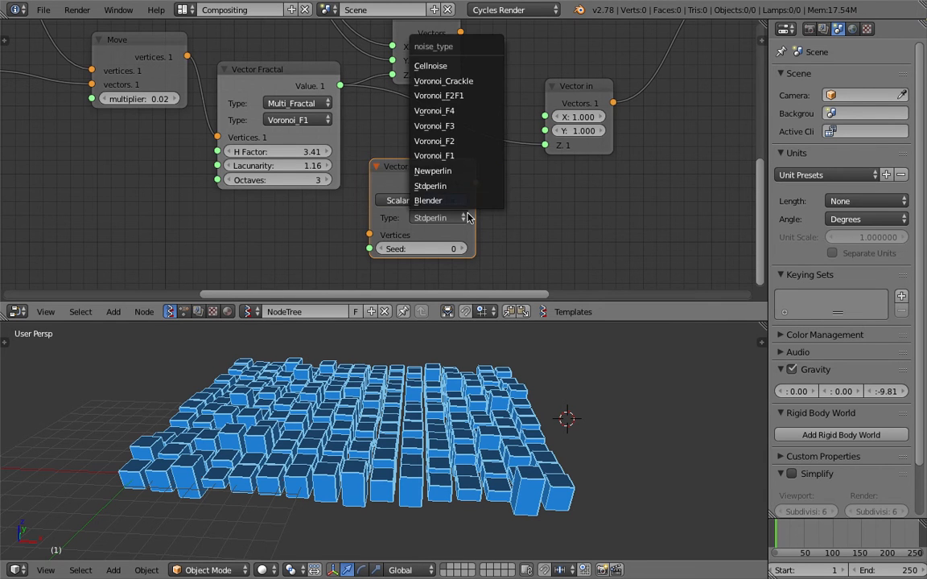
click(420, 187)
drag(435, 249, 459, 249)
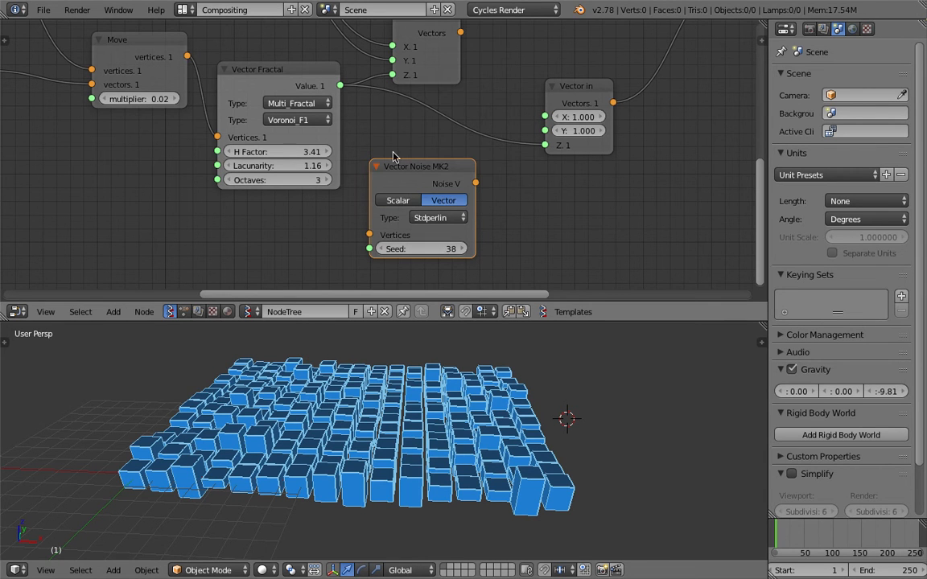
drag(458, 211, 466, 208)
Nudge the Vector Fractal node and show its properties in the node editor's sidebar.
scroll(471, 189, up, 1)
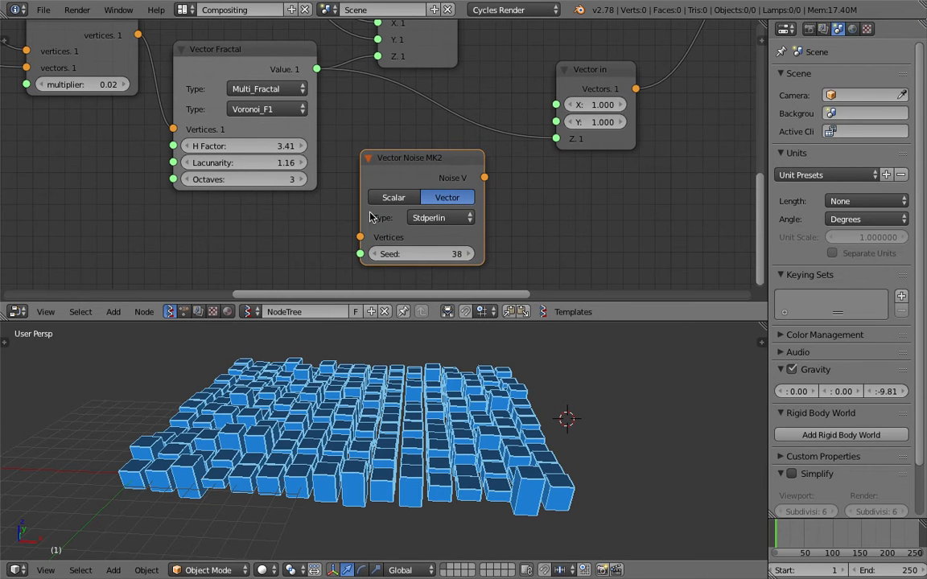
scroll(394, 177, down, 1)
scroll(389, 170, down, 1)
click(278, 87)
drag(277, 86, 280, 100)
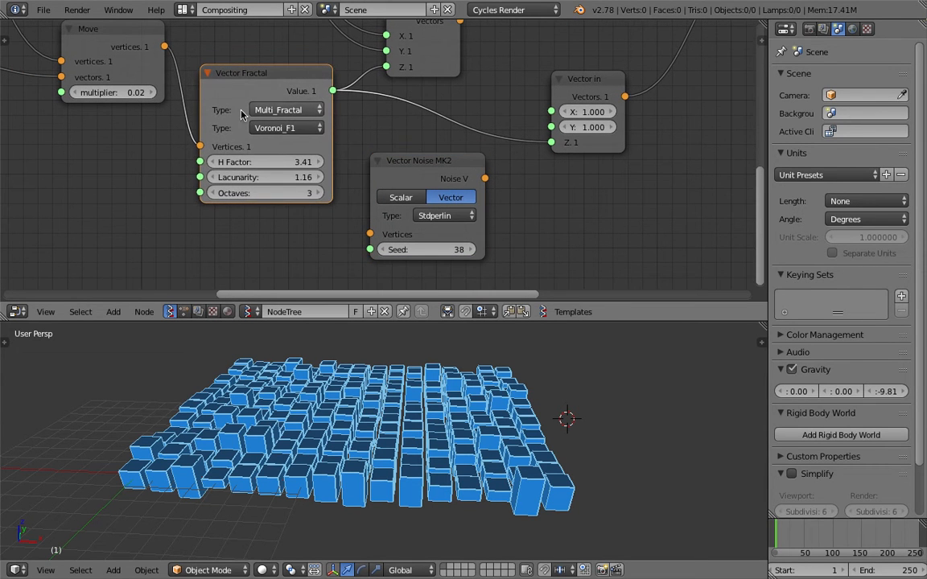
middle_drag(713, 41, 623, 62)
click(759, 42)
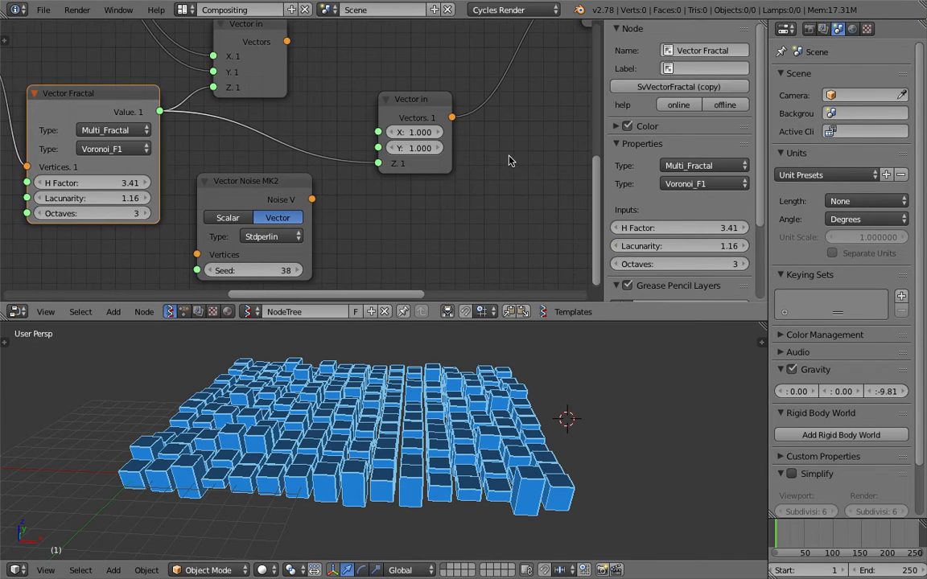
Reposition the Vector Noise MK2 node slightly and open its offline help document.
middle_drag(399, 190, 459, 159)
drag(341, 156, 349, 155)
middle_drag(343, 134, 441, 135)
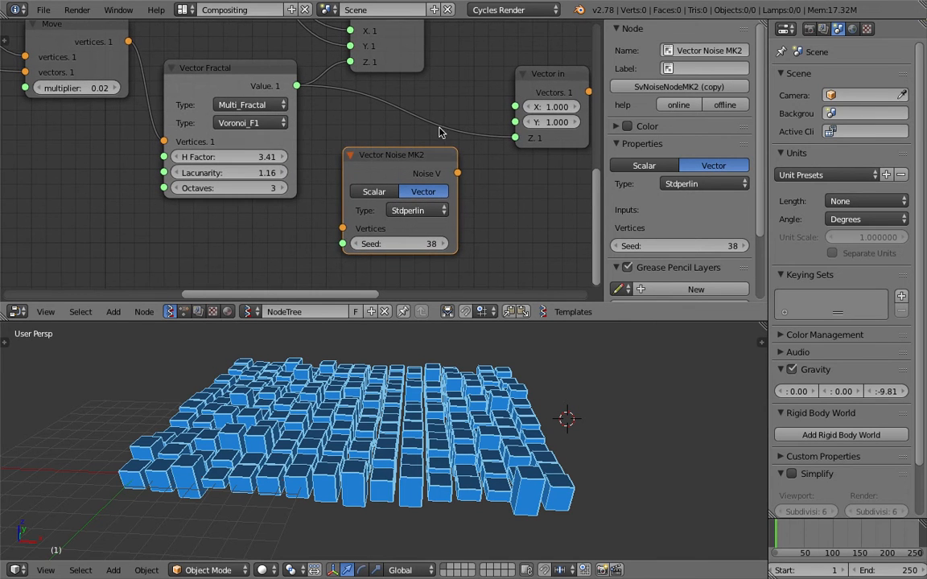
scroll(388, 128, up, 1)
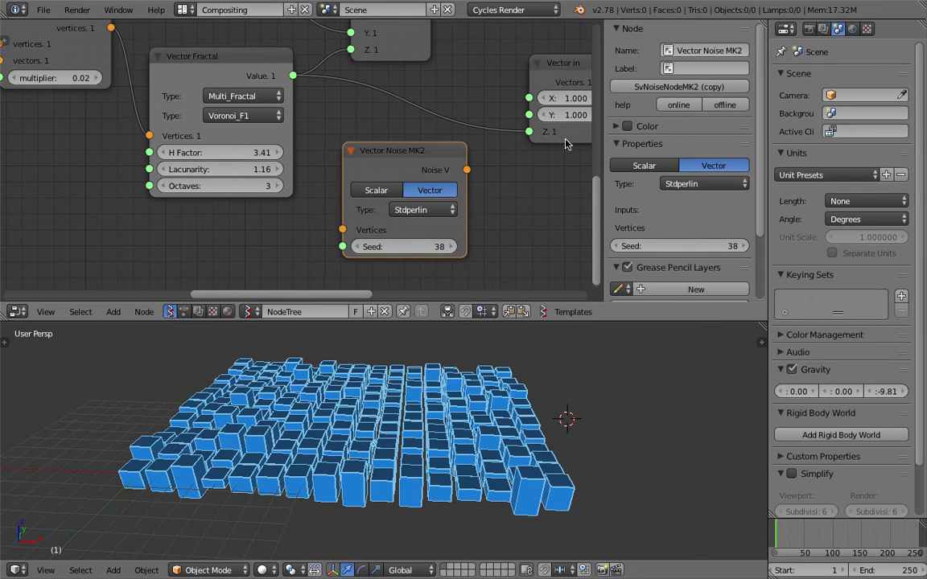
drag(439, 149, 431, 145)
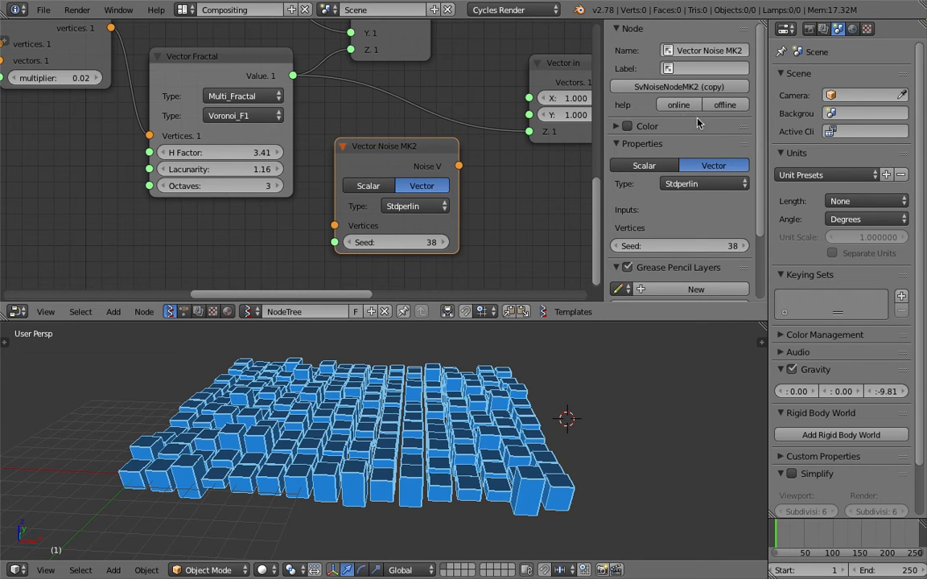
click(721, 109)
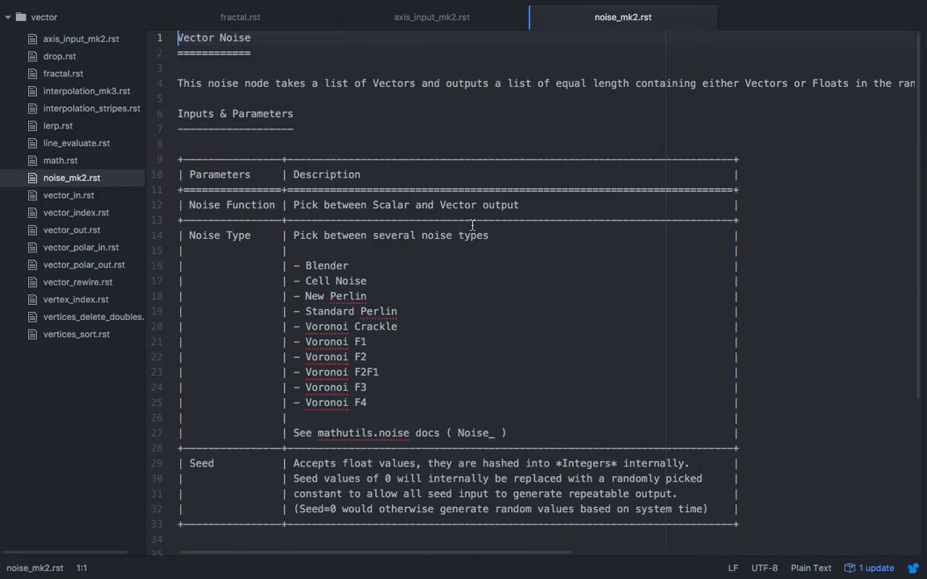
Examine the parameters, noise types, seed notes and example image link in noise_mk2.rst, and return to Blender.
scroll(805, 188, down, 5)
scroll(926, 267, up, 4)
scroll(926, 267, down, 4)
scroll(576, 187, up, 4)
scroll(565, 213, down, 4)
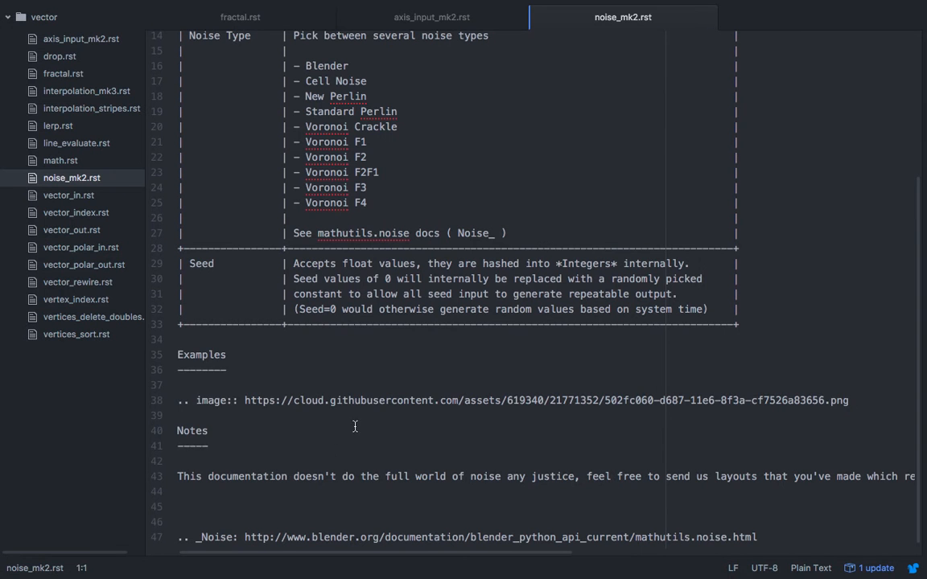
shift+click(348, 430)
click(461, 400)
triple_click(423, 400)
key(ctrl+Left)
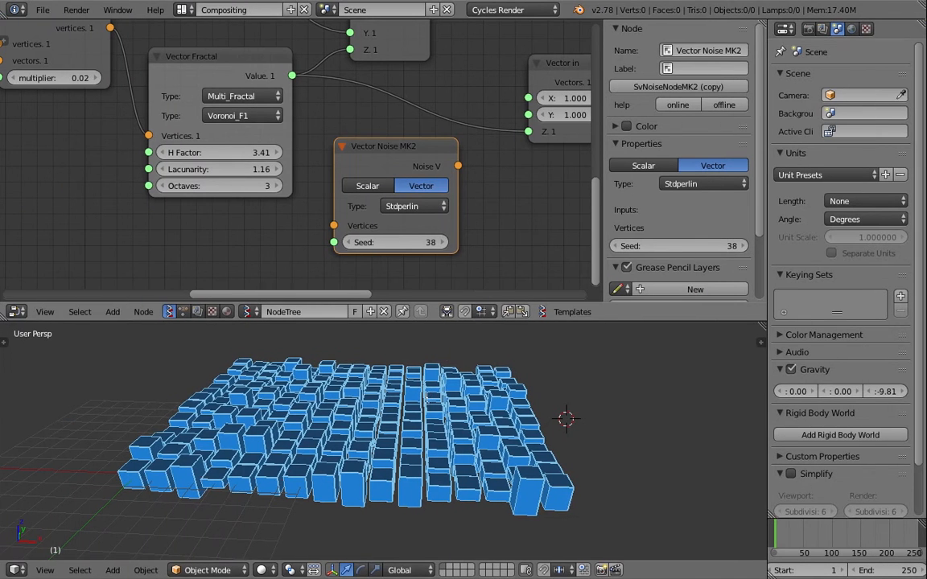
Select the Vector Fractal node and open its offline help document.
middle_drag(512, 194, 487, 225)
mouse_move(233, 66)
mouse_down()
mouse_move(203, 64)
mouse_move(234, 63)
mouse_up()
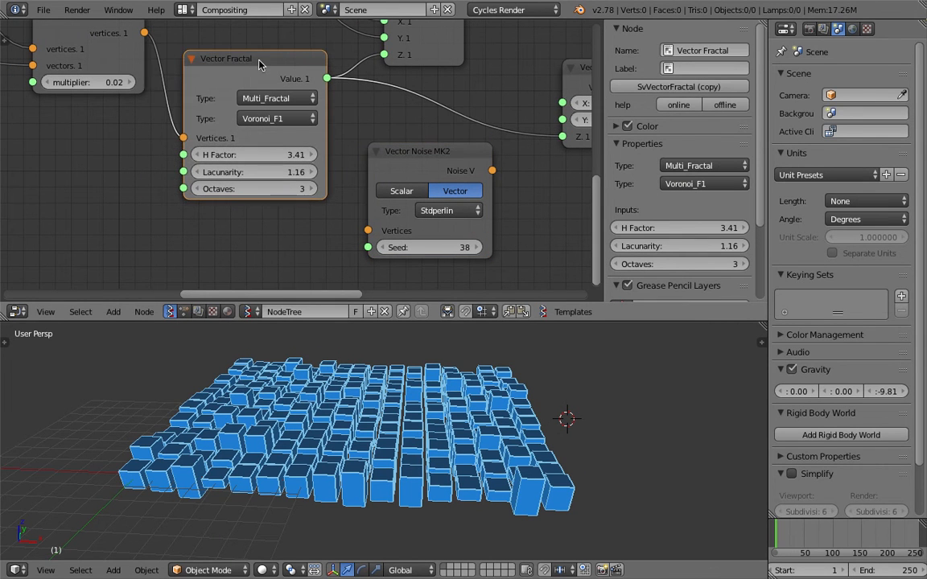
click(724, 104)
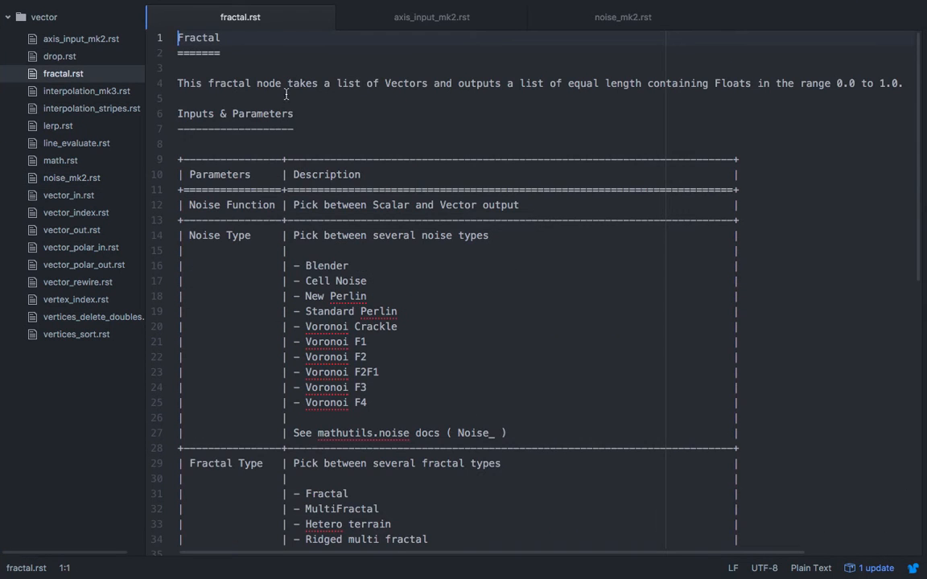
Read through fractal.rst and highlight the listed fractal types.
scroll(406, 193, down, 8)
scroll(418, 211, up, 8)
scroll(306, 219, down, 2)
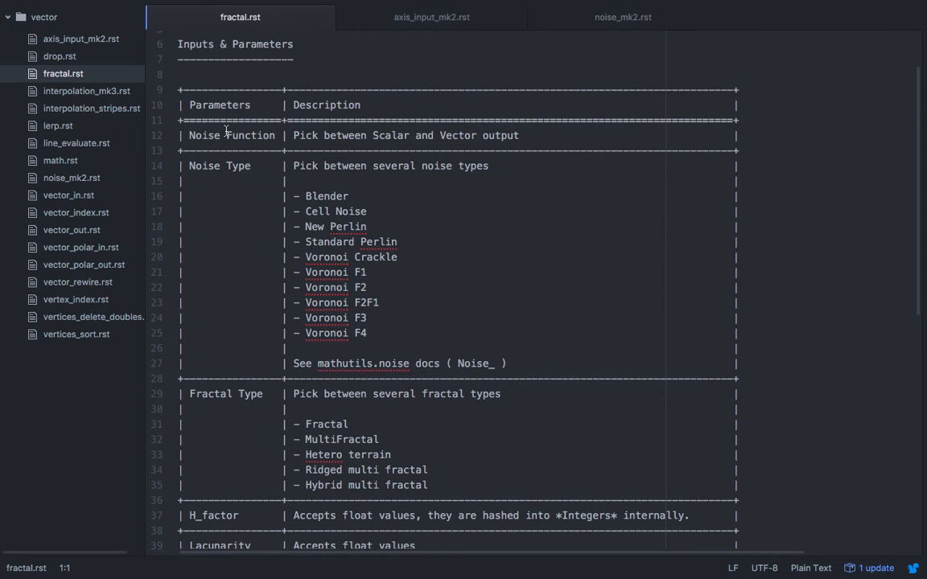
scroll(226, 131, down, 3)
drag(299, 91, 378, 290)
scroll(346, 234, down, 2)
scroll(308, 316, down, 2)
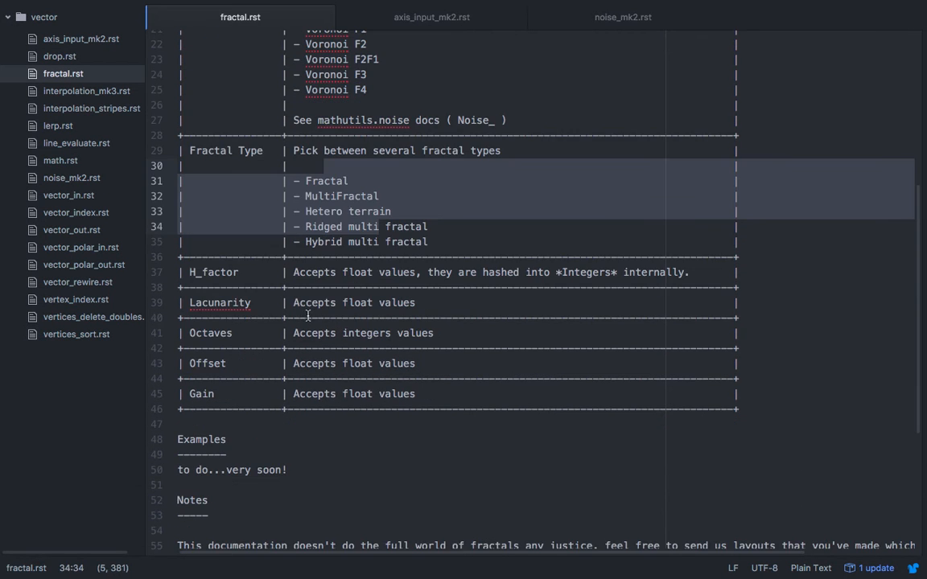
Examine the H_factor, Lacunarity, Octaves, Offset and Gain entries and highlight the mathutils.noise reference in fractal.rst.
click(211, 272)
scroll(214, 241, down, 2)
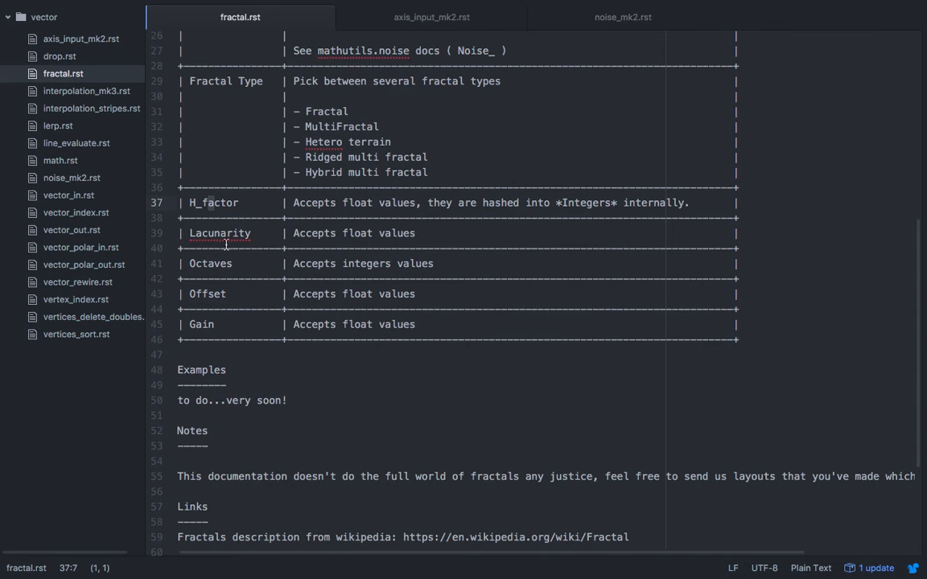
scroll(211, 274, down, 2)
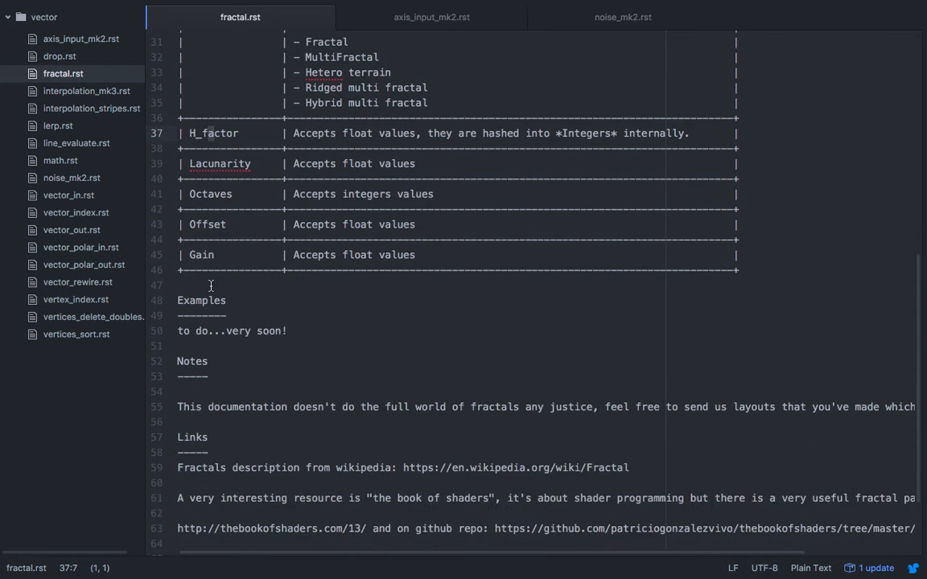
scroll(266, 270, up, 15)
scroll(330, 258, down, 5)
scroll(378, 266, up, 5)
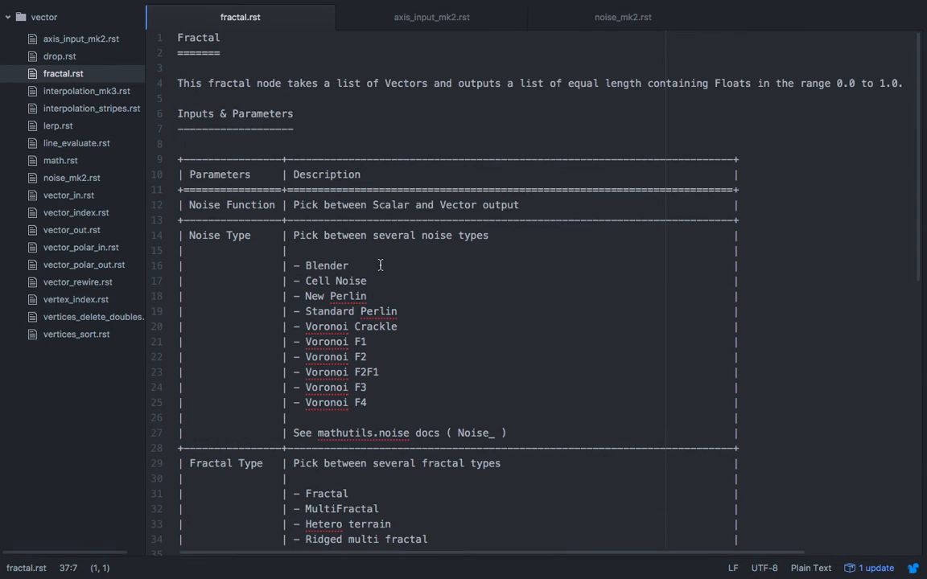
scroll(459, 243, down, 8)
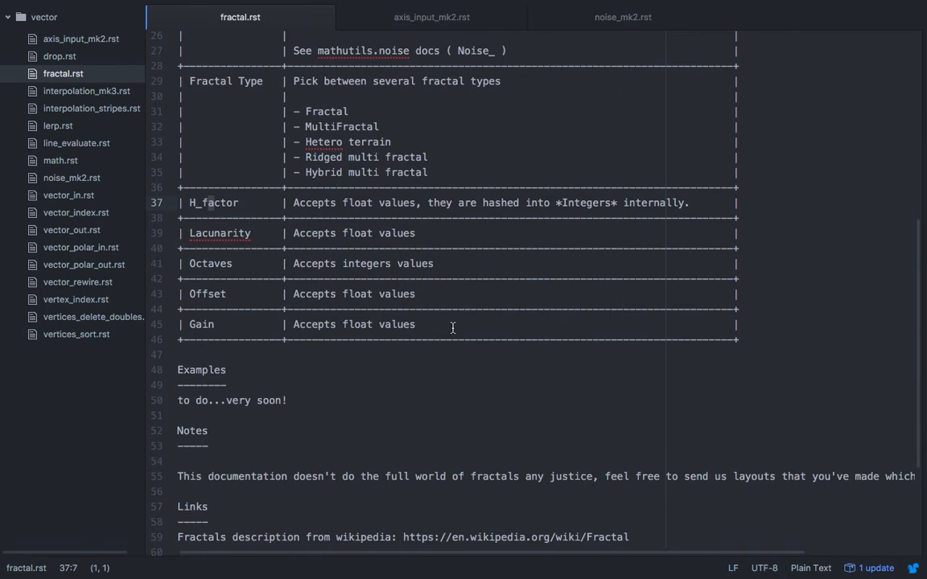
scroll(453, 326, up, 4)
triple_click(370, 223)
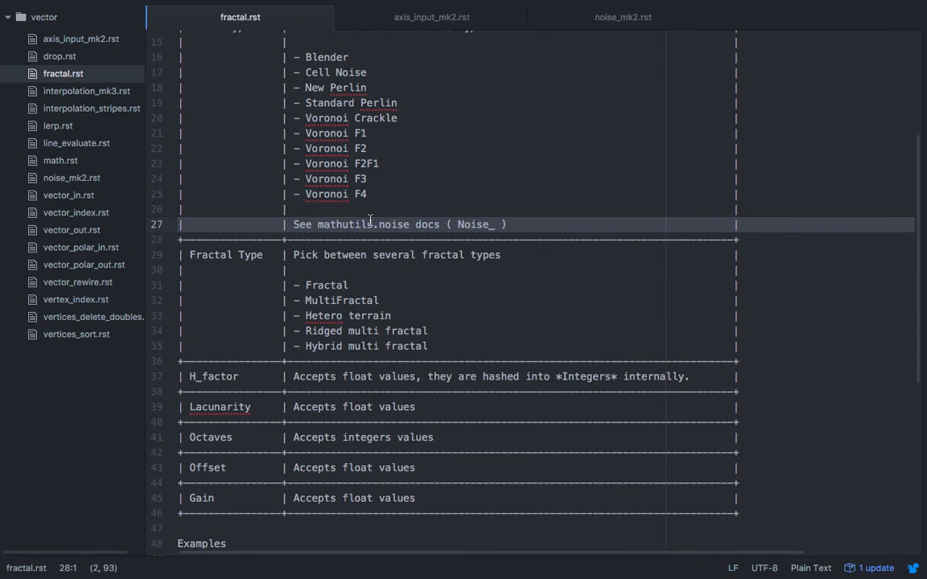
drag(333, 226, 395, 224)
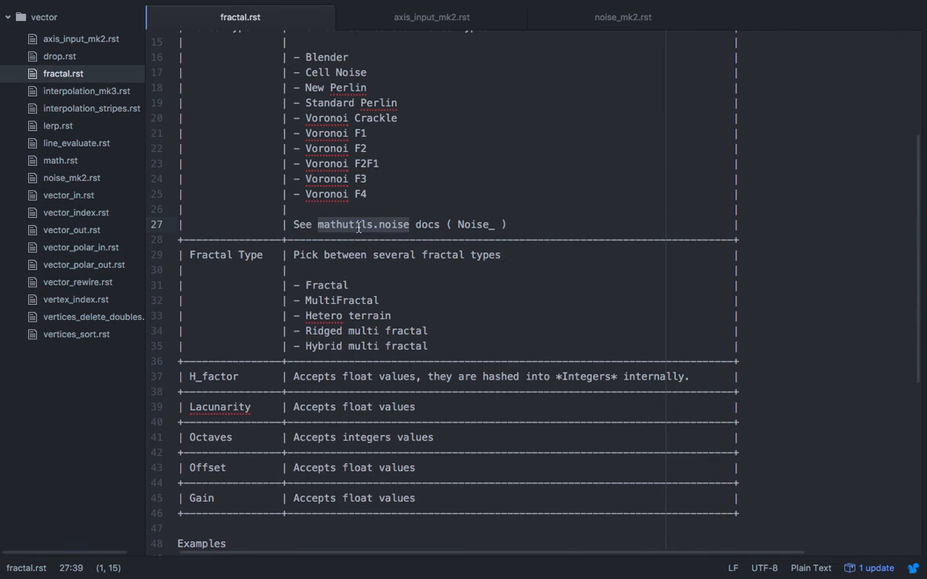
scroll(447, 228, up, 5)
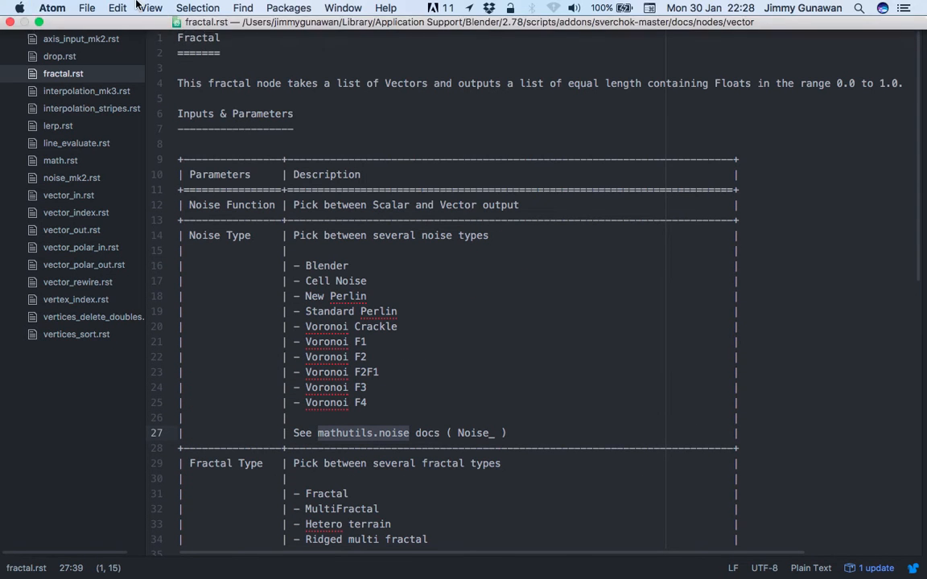
Leave the Atom editor, switch back to Blender and play the animation to examine the moving cube grid.
click(50, 8)
click(129, 283)
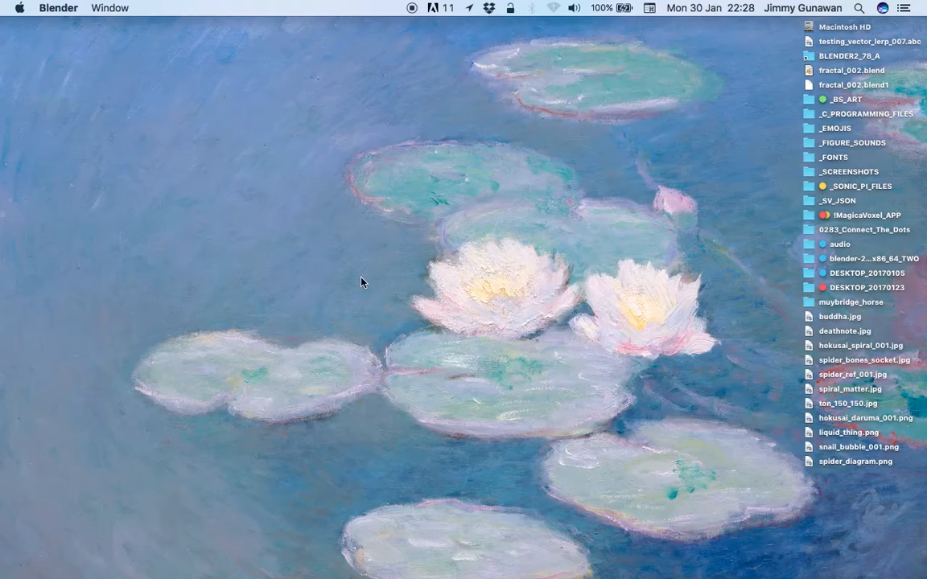
key(alt+a)
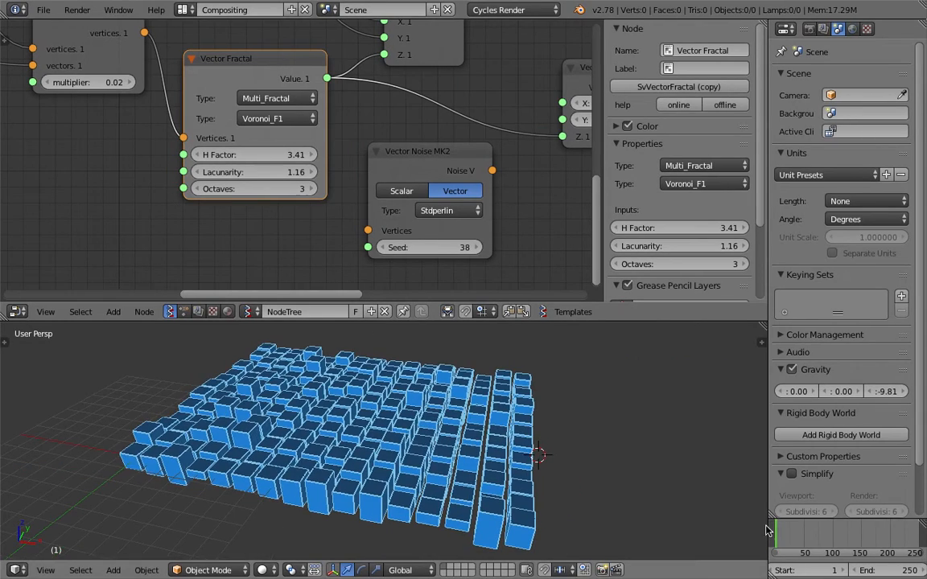
scroll(513, 373, down, 4)
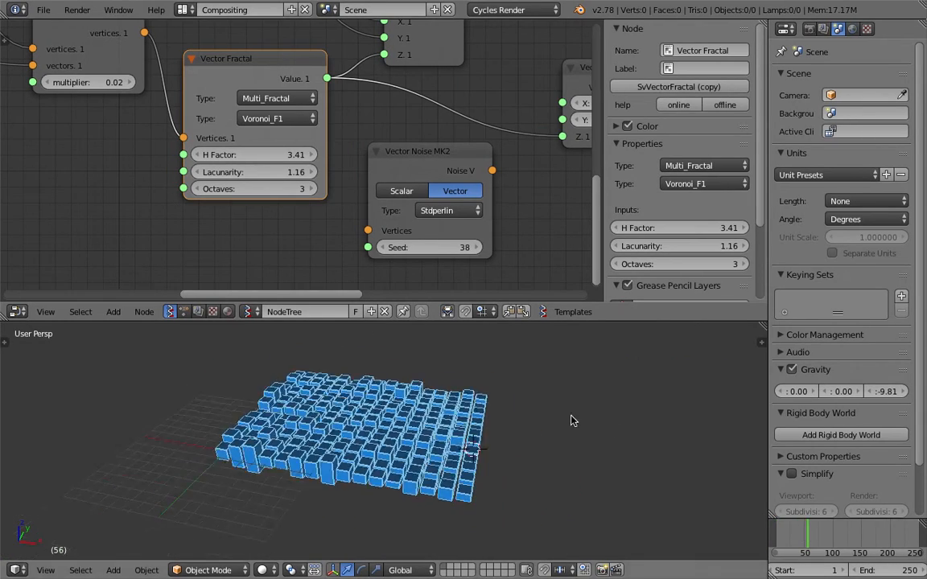
scroll(366, 167, down, 3)
scroll(366, 167, down, 2)
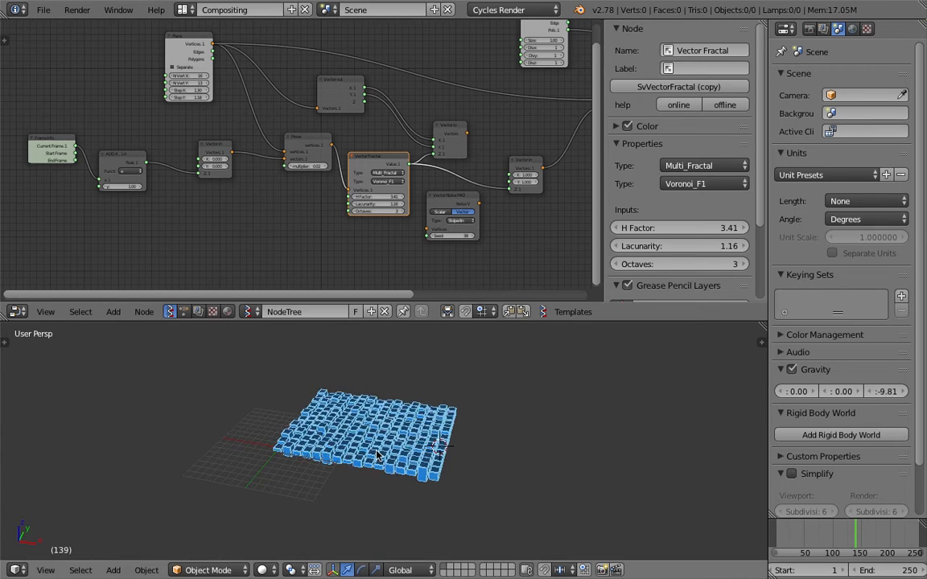
scroll(711, 512, up, 5)
drag(802, 542, 779, 540)
scroll(228, 151, up, 4)
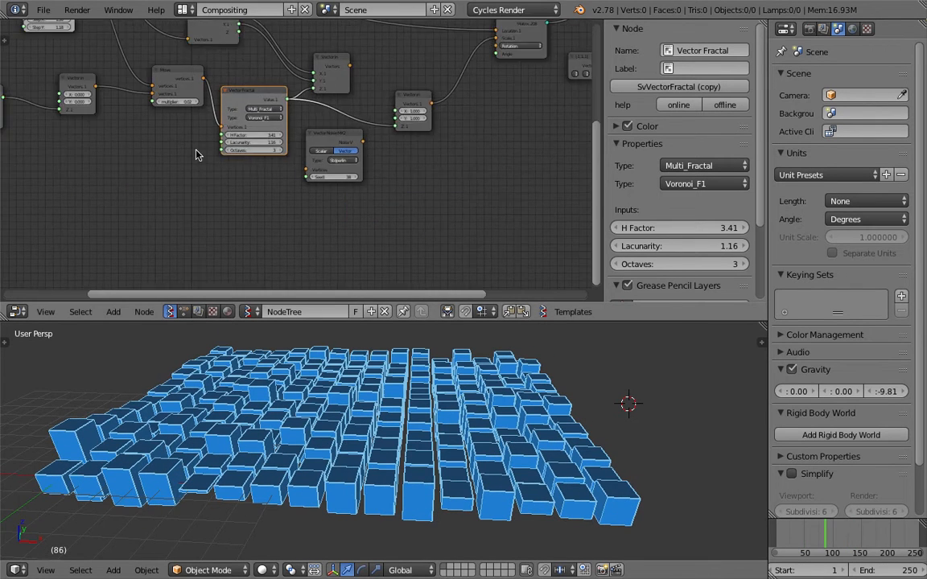
Set the Vector Fractal node's H Factor to 4.16 and Lacunarity to 1.82.
drag(231, 122, 257, 134)
middle_drag(449, 383, 358, 408)
Start a new file by reloading the start-up file, and switch to the Compositing screen layout.
click(42, 9)
click(56, 29)
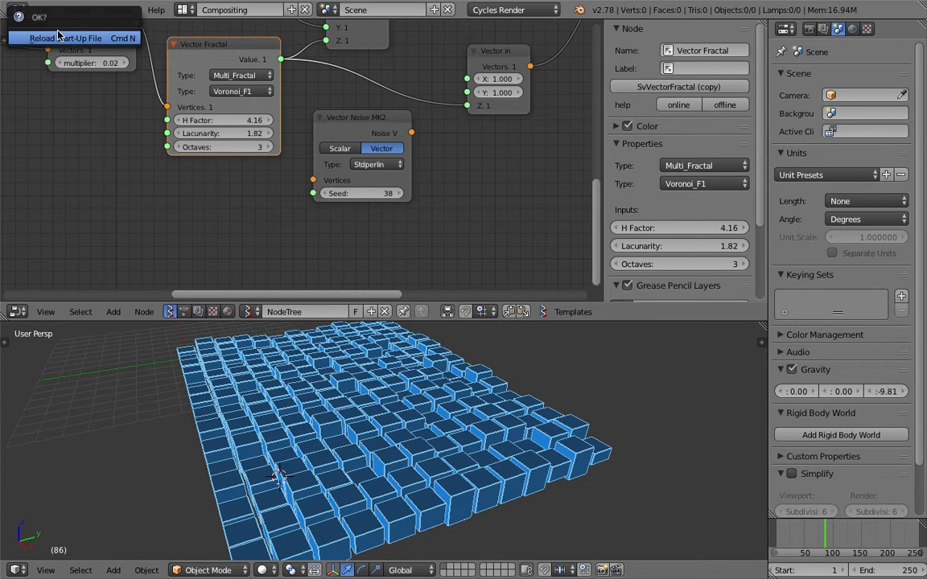
click(73, 47)
middle_drag(326, 179, 300, 143)
click(181, 10)
click(207, 60)
Delete all objects from the default scene.
middle_drag(563, 419, 591, 439)
key(a)
key(x)
click(596, 439)
Save the empty scene to the Desktop as fractal_noise_001.blend.
click(40, 10)
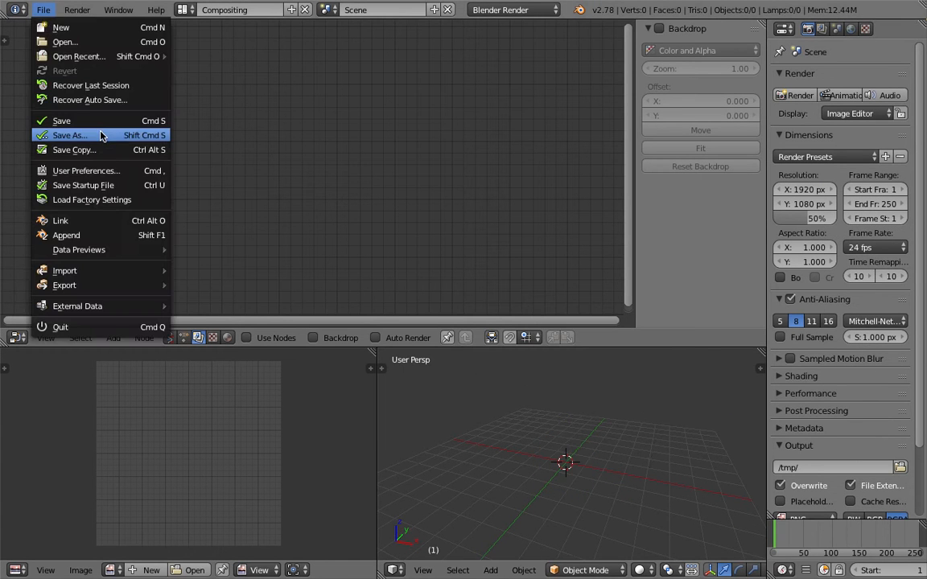
click(92, 121)
click(293, 65)
text(fract)
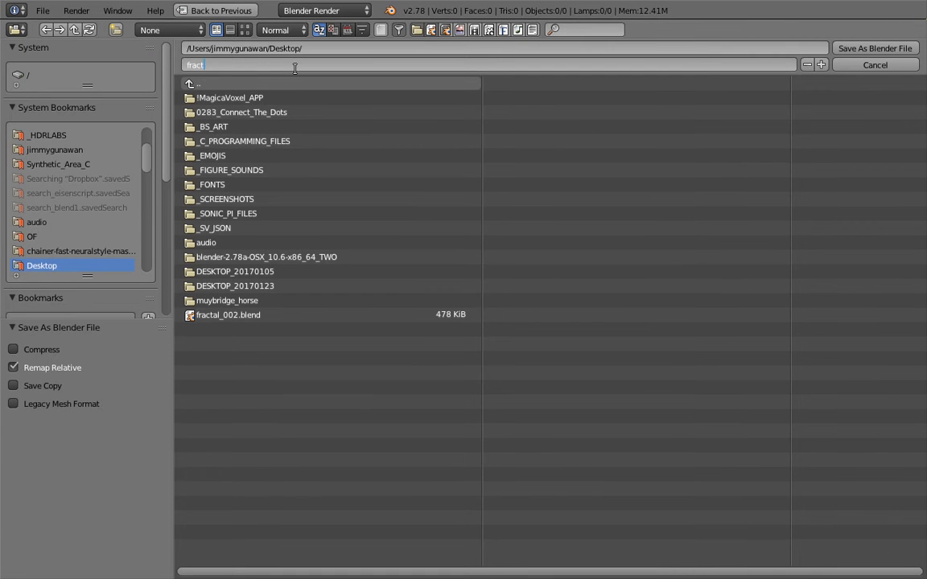
text(al_noise_001.blend)
key(Return)
click(839, 50)
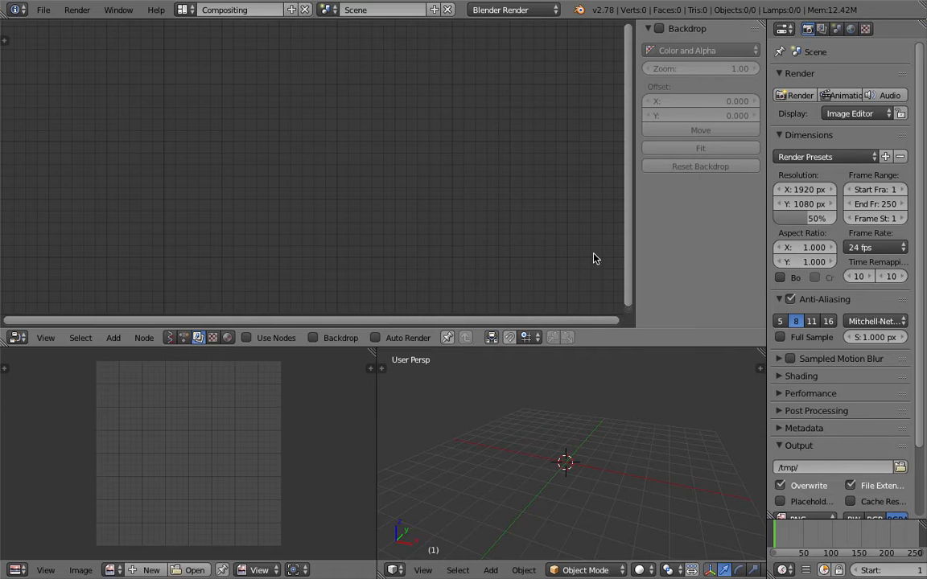
Create a new Sverchok node tree containing a Vector Fractal node, and collapse the node editor's sidebar.
click(169, 337)
click(304, 337)
key(shift+a)
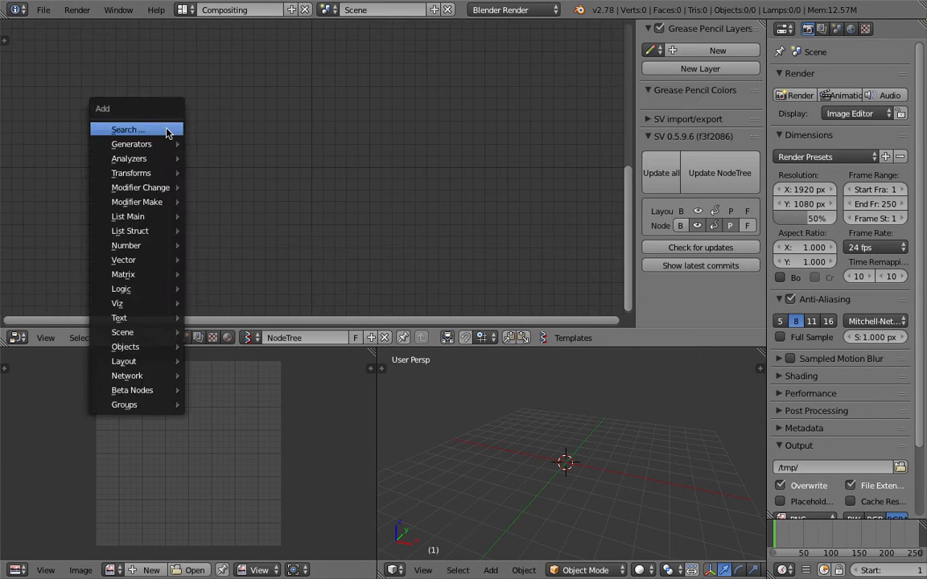
click(167, 129)
text(frac)
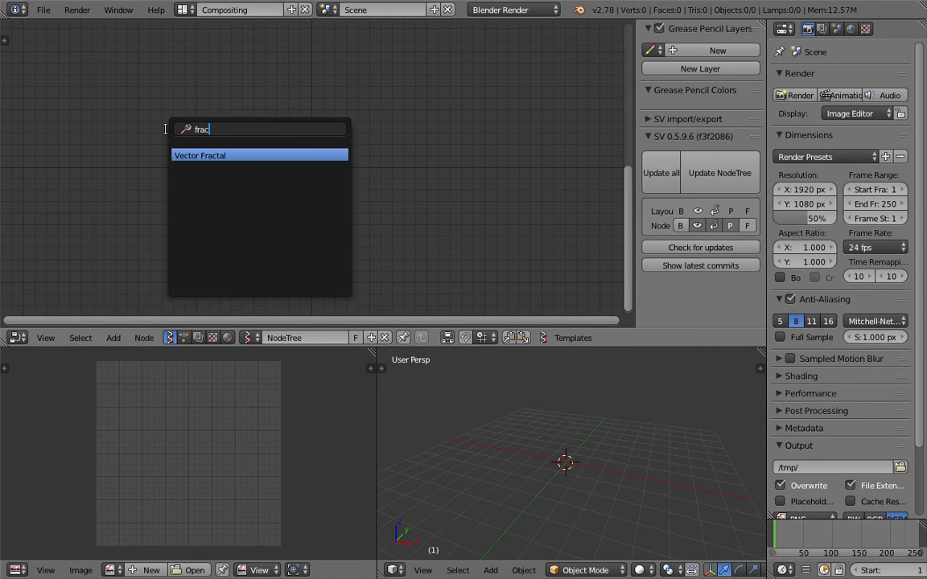
key(Return)
click(233, 121)
drag(635, 115, 811, 112)
middle_drag(556, 99, 522, 94)
Add a Viewer Draw node to the right of the Vector Fractal node and save the file.
key(shift+a)
click(523, 94)
text(view)
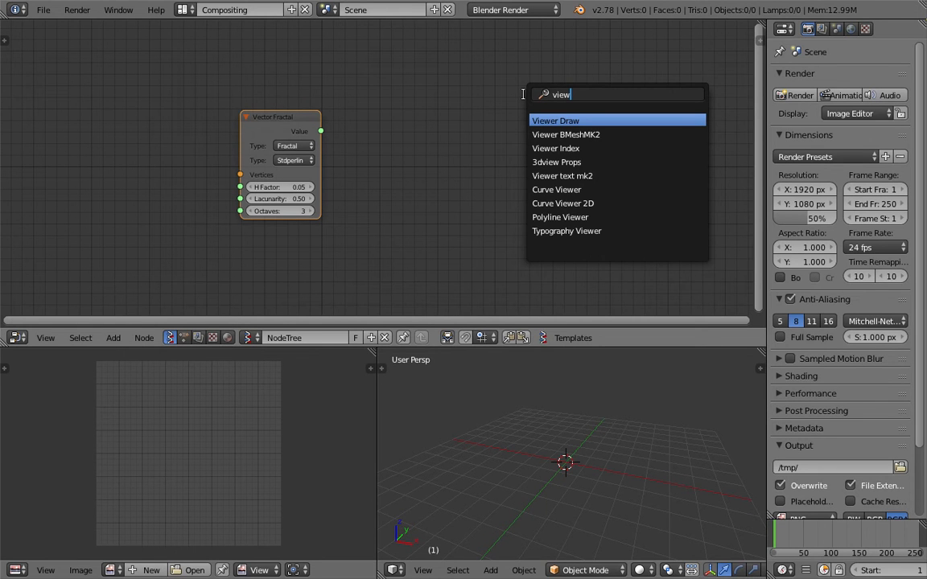
click(550, 122)
click(508, 124)
middle_drag(509, 126, 575, 116)
key(ctrl+s)
click(519, 130)
Add a Line generator node to the left of the Vector Fractal node.
key(shift+a)
click(168, 137)
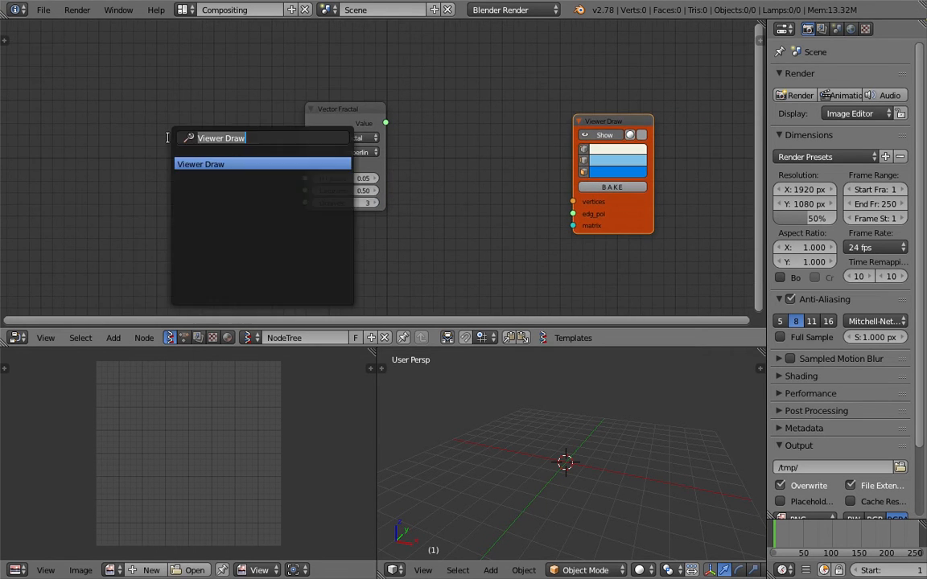
text(lin)
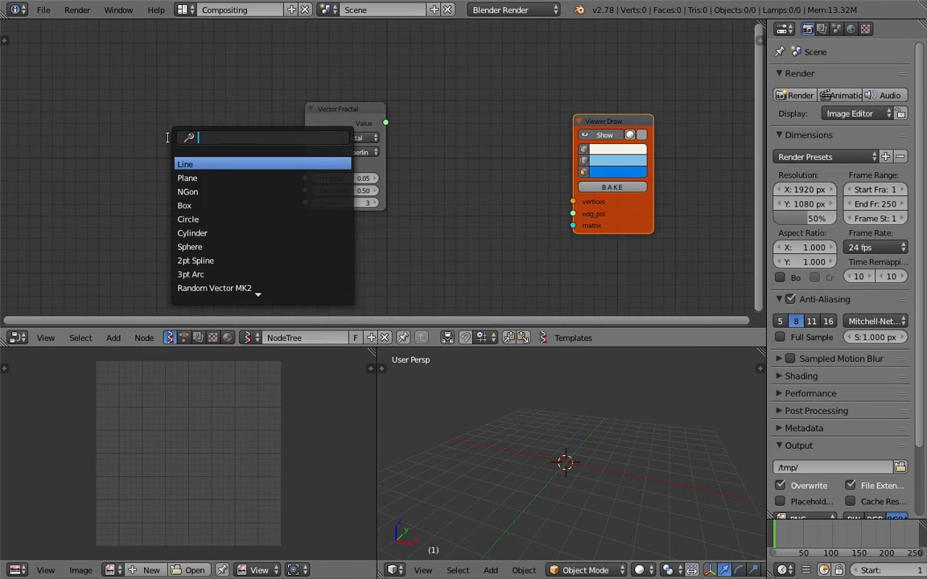
text(e)
key(Return)
click(156, 132)
middle_drag(167, 119, 248, 113)
key(shift+a)
mouse_move(109, 128)
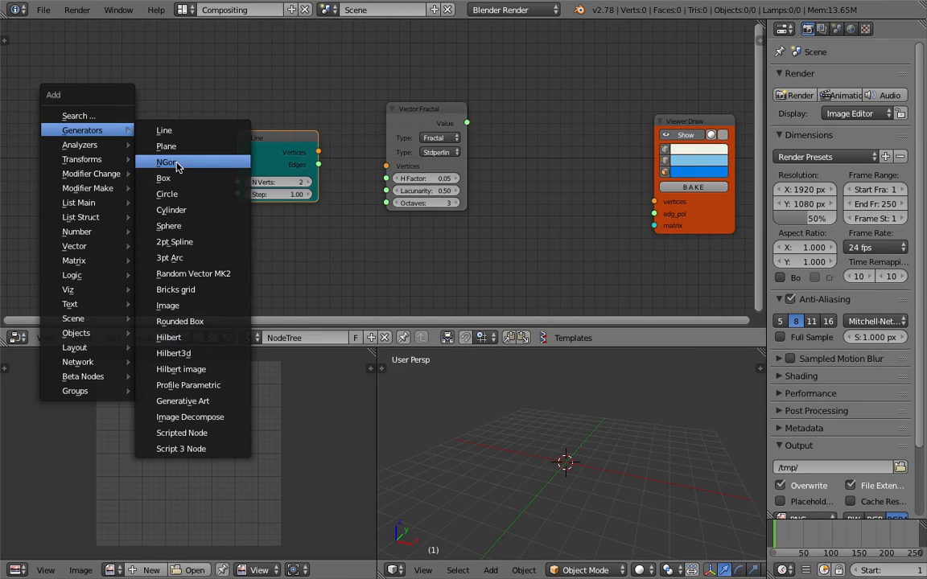
middle_drag(312, 83, 304, 97)
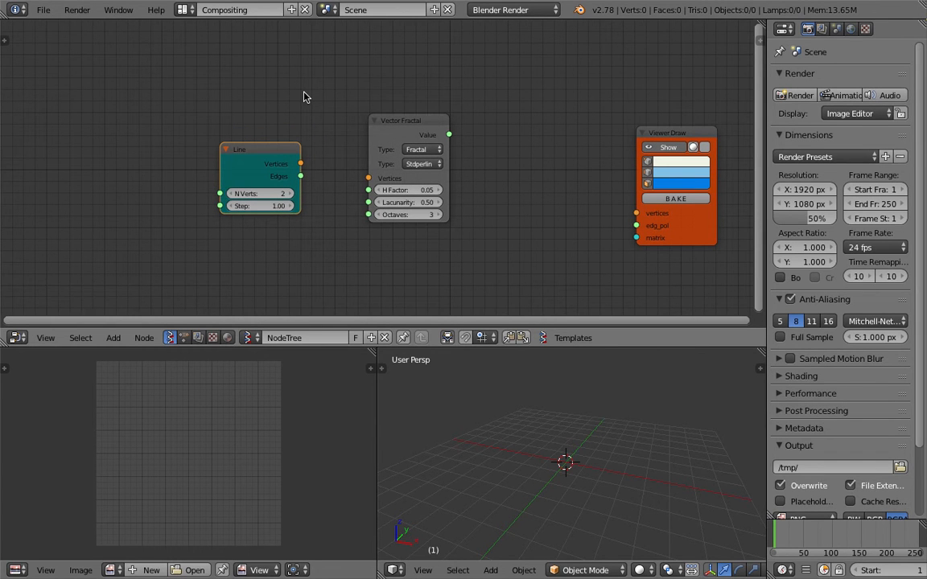
Space out the Line, Vector Fractal and Viewer Draw nodes in a row from left to right.
drag(395, 123, 378, 129)
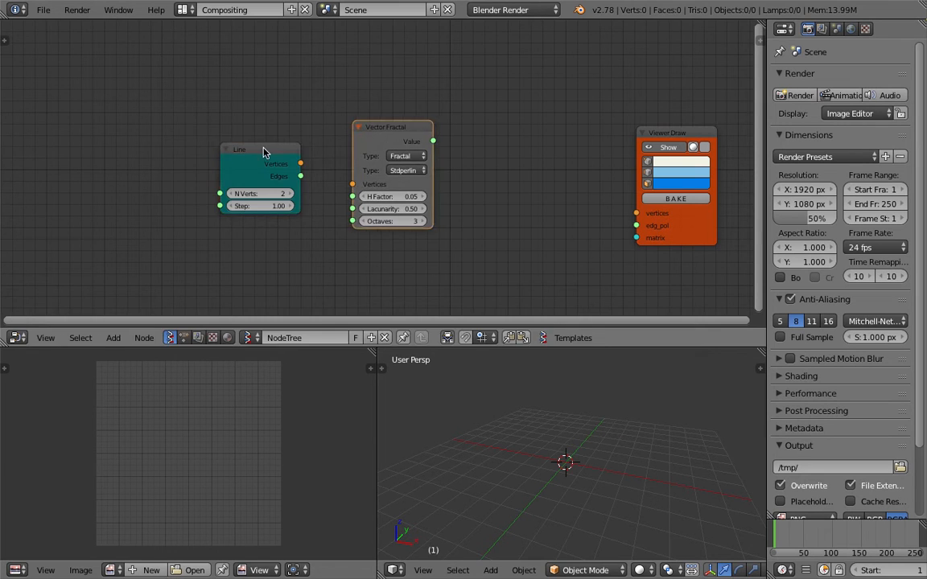
drag(263, 148, 197, 124)
drag(362, 125, 324, 125)
drag(653, 133, 527, 108)
drag(202, 122, 150, 134)
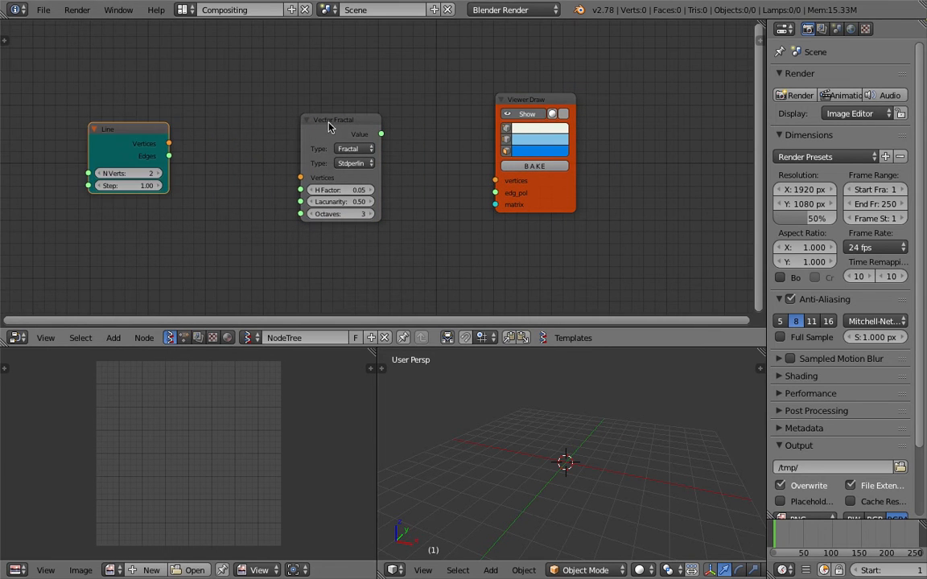
drag(330, 124, 313, 118)
drag(507, 98, 524, 112)
click(326, 129)
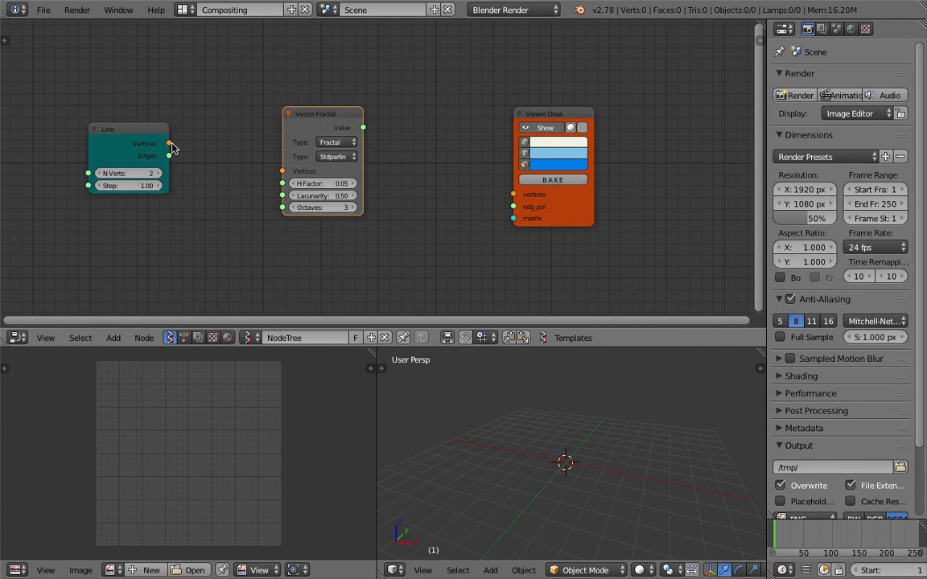
drag(326, 117, 317, 119)
Connect the Line's Vertices output to the Vector Fractal's Vertices input and set the Line's N Verts to 5.
drag(169, 143, 273, 172)
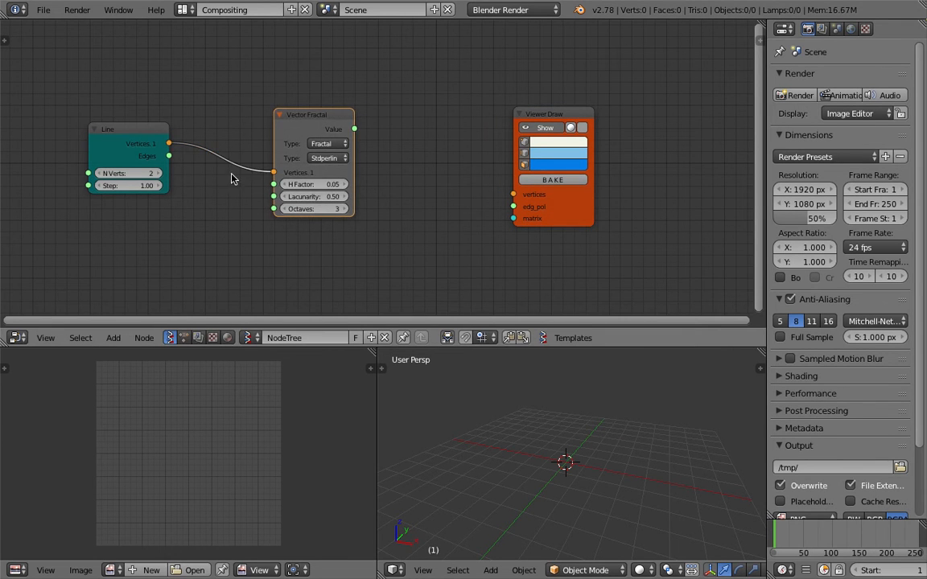
click(163, 175)
click(164, 175)
click(164, 175)
Connect the Line's Vertices output to the Viewer Draw's vertices input and view the points in the 3D view.
mouse_move(169, 143)
mouse_down()
mouse_move(388, 186)
mouse_move(515, 195)
mouse_up()
drag(573, 202, 553, 215)
middle_drag(603, 476, 602, 519)
click(602, 514)
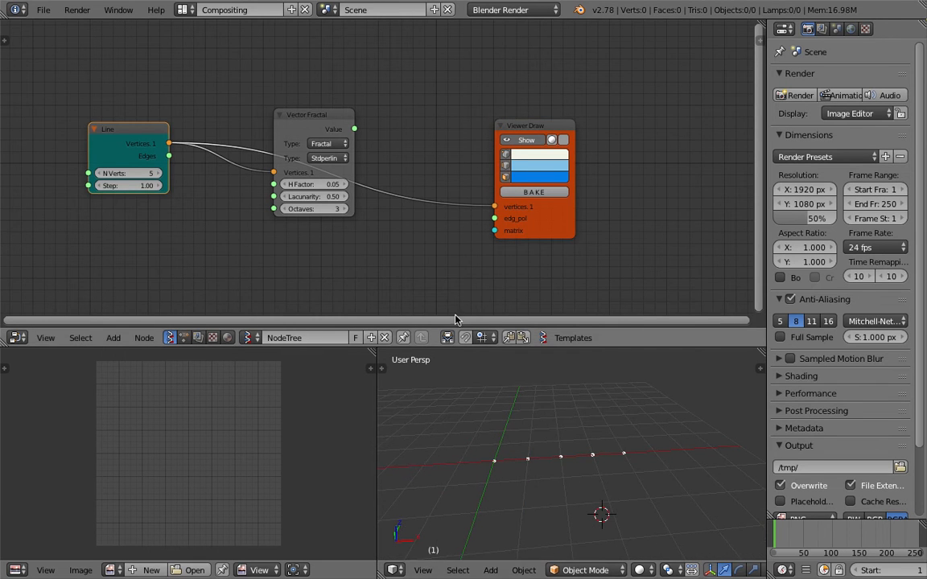
click(503, 459)
Try linking the Line's Edges output to the Viewer Draw's edg_pol input, and cut that link.
drag(169, 156, 494, 218)
click(638, 498)
middle_drag(608, 505, 537, 506)
ctrl+drag(396, 204, 401, 227)
Move the Vector Fractal node below the link and the Viewer Draw node higher, and save the file.
drag(329, 119, 332, 190)
drag(510, 141, 509, 85)
key(ctrl+s)
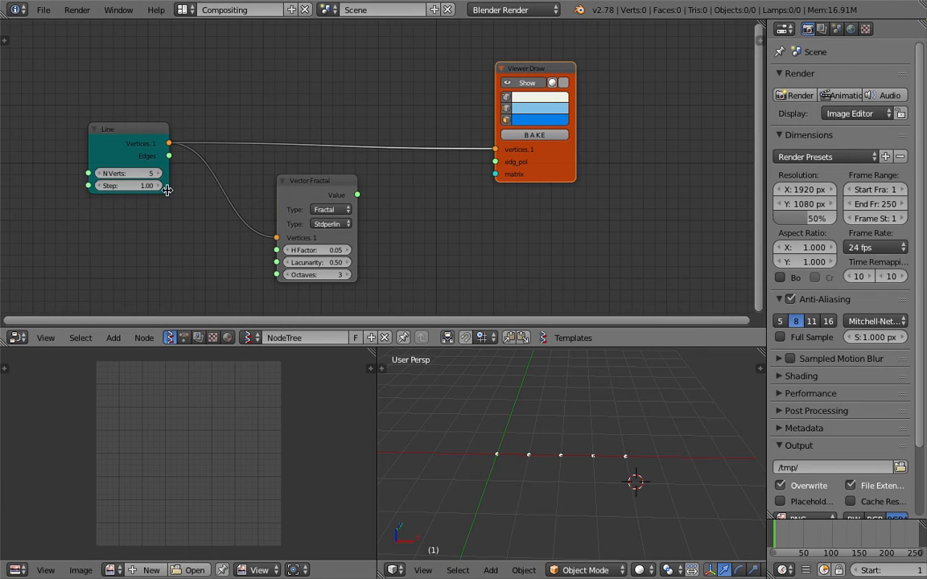
Add a Stethoscope node and connect the Vector Fractal's Value output to its Data input.
middle_drag(448, 242, 438, 238)
key(alt+space)
text(ste)
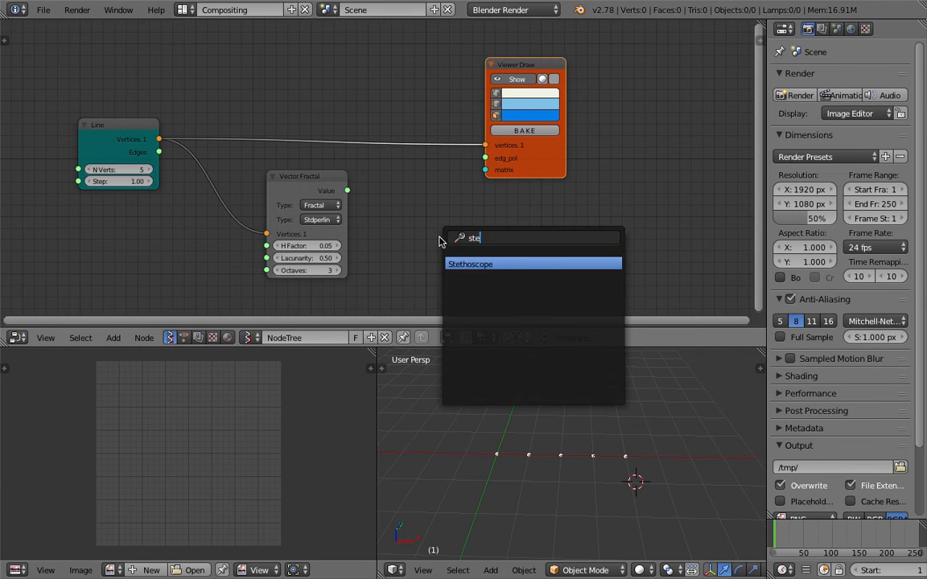
key(Return)
click(441, 240)
drag(347, 191, 440, 271)
middle_drag(511, 219, 424, 196)
scroll(473, 198, up, 2)
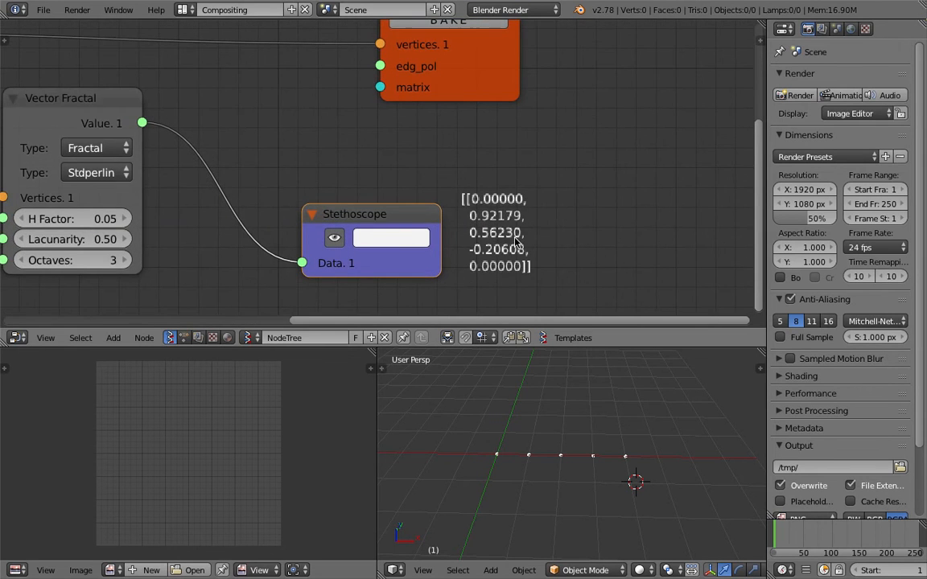
Bring the Stethoscope node closer to the Vector Fractal node, examine the listed values, and save the file.
key(Home)
drag(352, 160, 331, 157)
scroll(297, 197, up, 1)
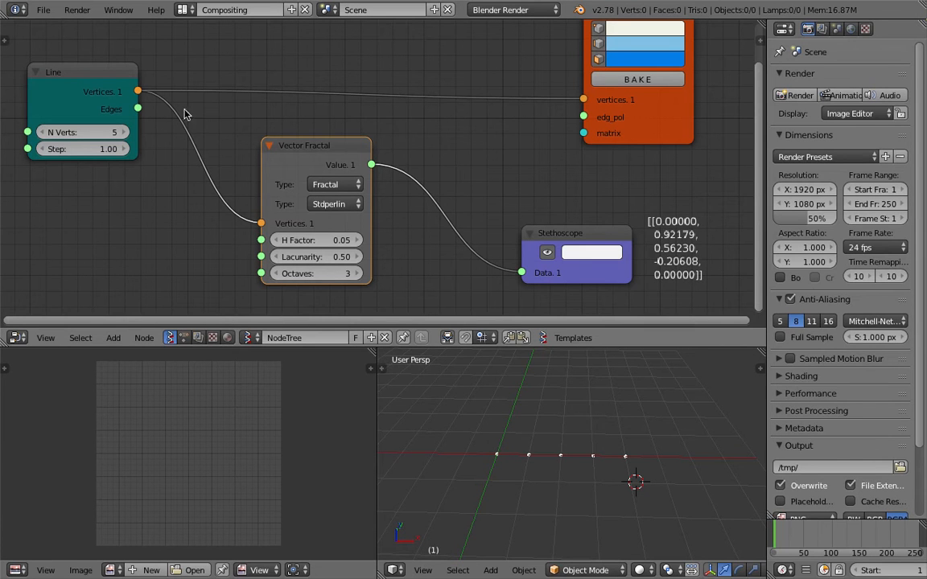
drag(549, 238, 440, 220)
middle_drag(424, 191, 280, 176)
scroll(280, 175, up, 1)
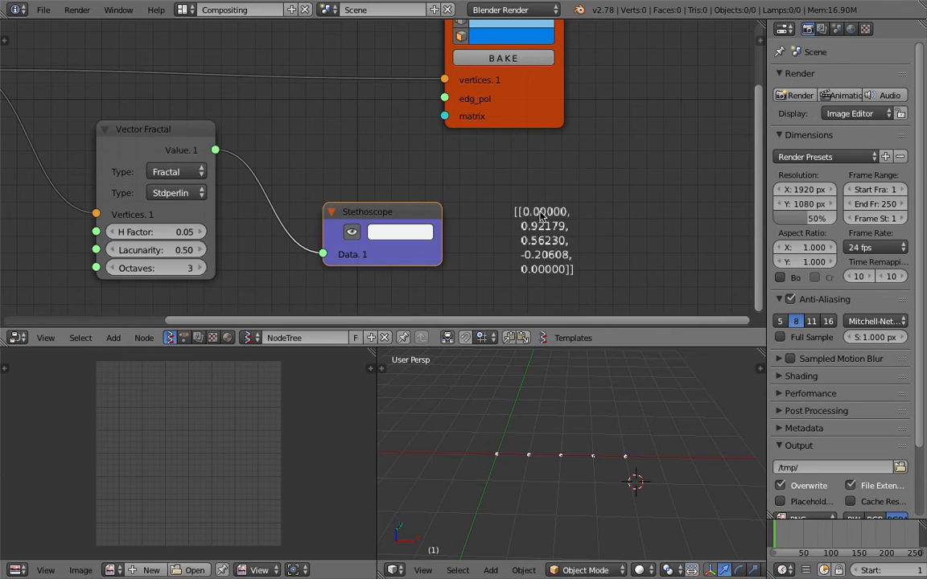
scroll(535, 270, down, 1)
middle_drag(514, 217, 529, 219)
middle_drag(327, 203, 485, 214)
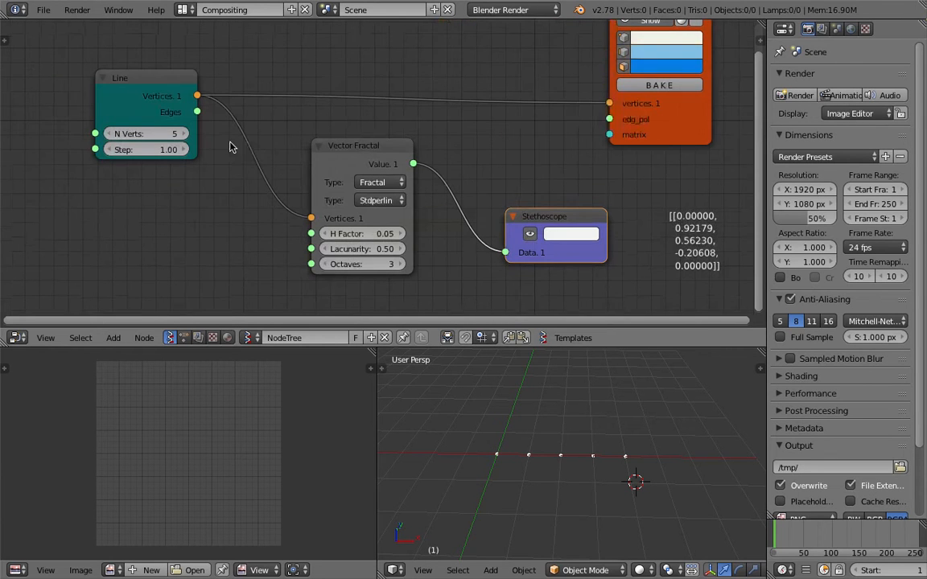
middle_drag(617, 229, 587, 231)
key(ctrl+s)
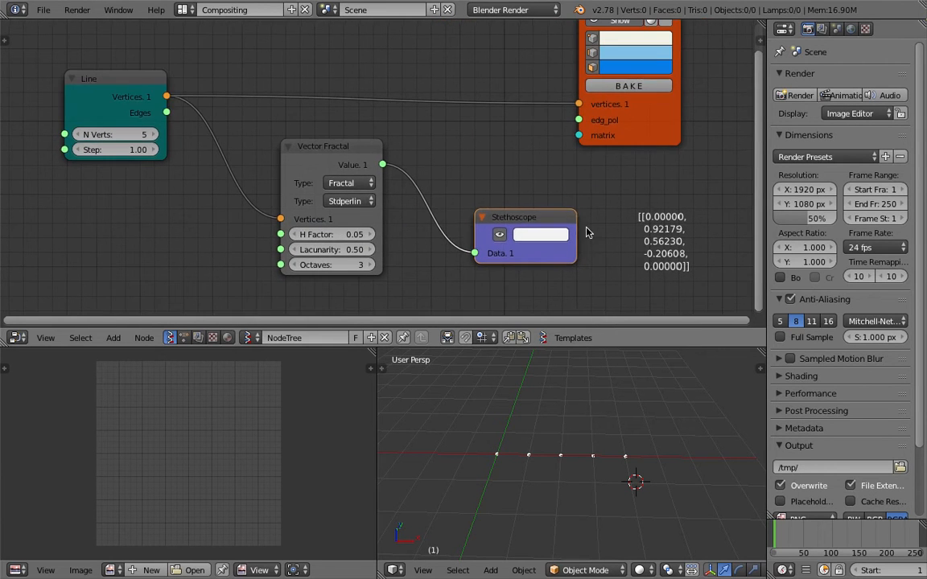
click(588, 231)
scroll(594, 191, down, 1)
key(ctrl+s)
click(563, 175)
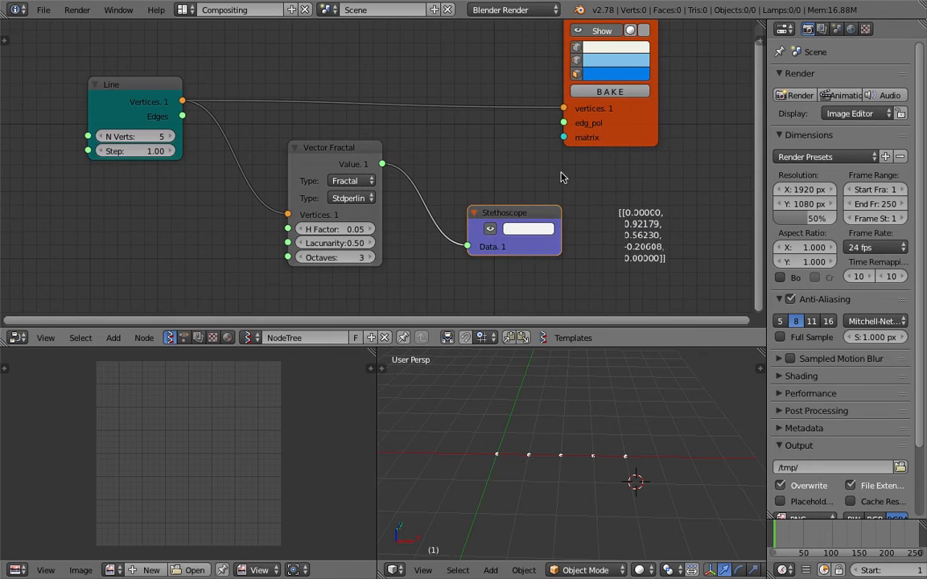
Spread the Viewer Draw, Vector Fractal and Line nodes apart to leave room between them, and save the file.
drag(624, 132, 643, 125)
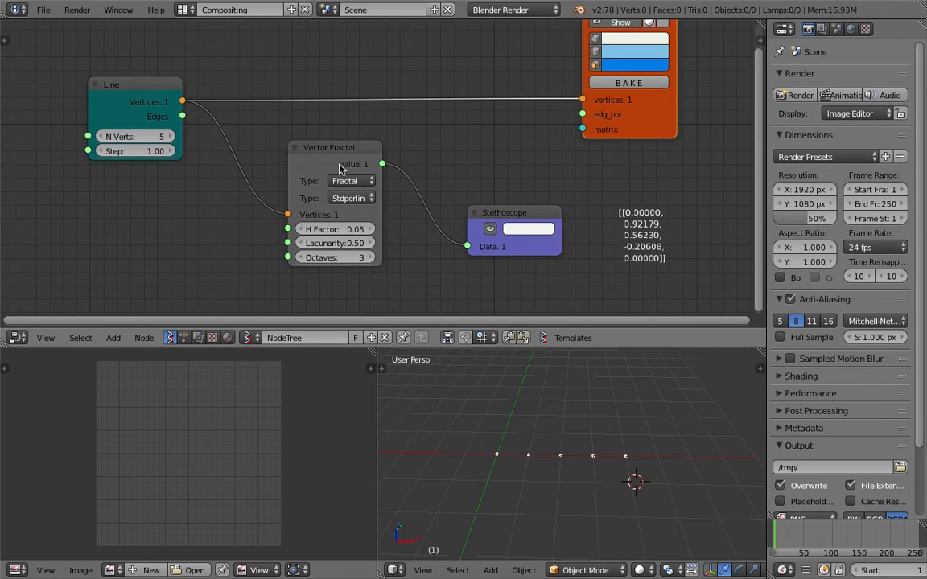
drag(339, 159, 298, 165)
key(ctrl+s)
click(457, 179)
drag(658, 113, 668, 105)
scroll(508, 135, down, 1)
middle_drag(507, 134, 532, 132)
middle_drag(507, 417, 493, 410)
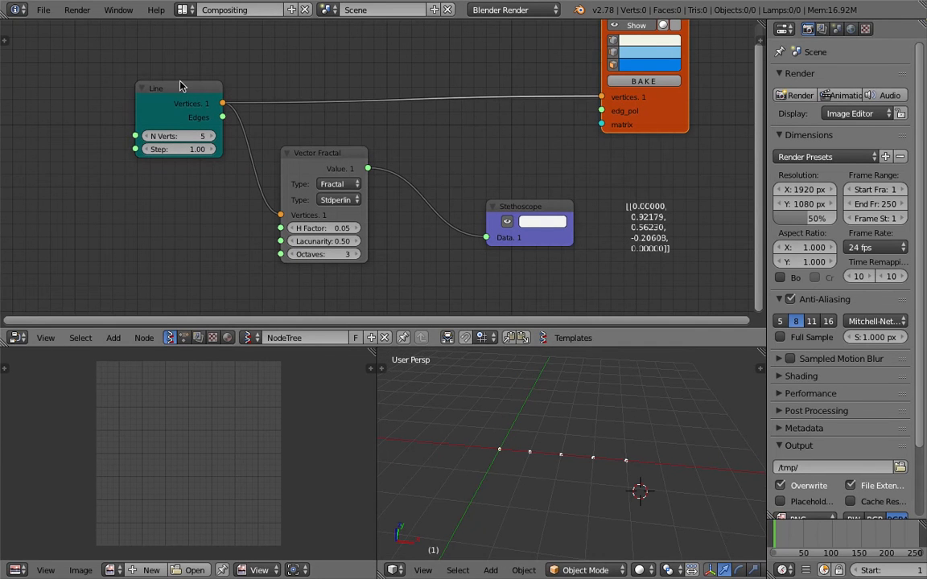
drag(183, 86, 164, 84)
drag(287, 155, 269, 163)
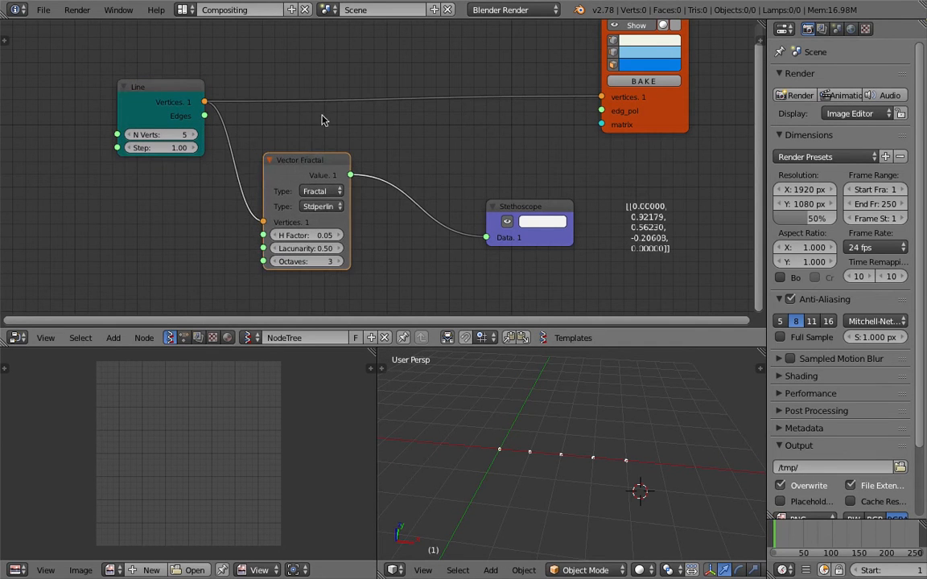
Insert a Vector Math MK2 node on the link between Line and Viewer Draw, with its function set to Add.
key(space)
text(vector)
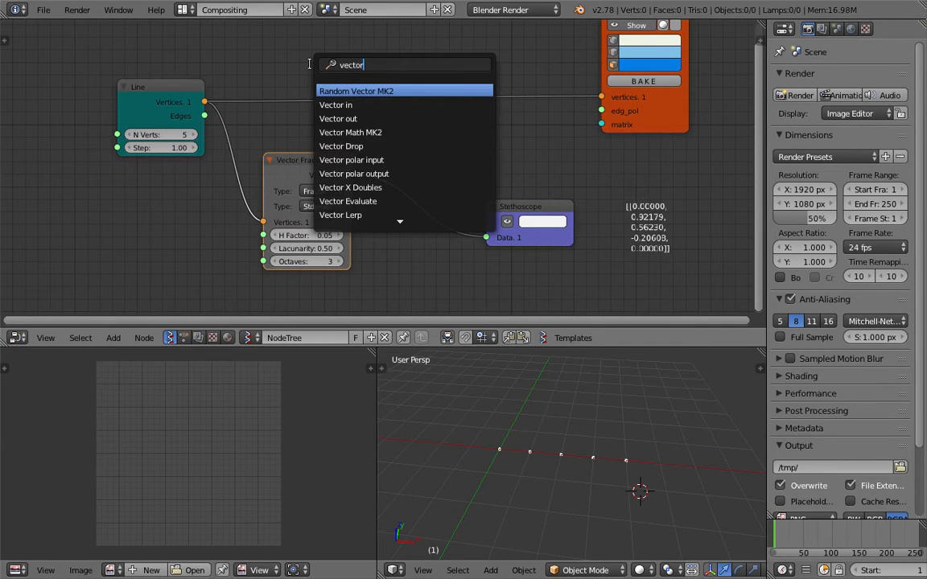
text( ma)
key(Return)
click(384, 69)
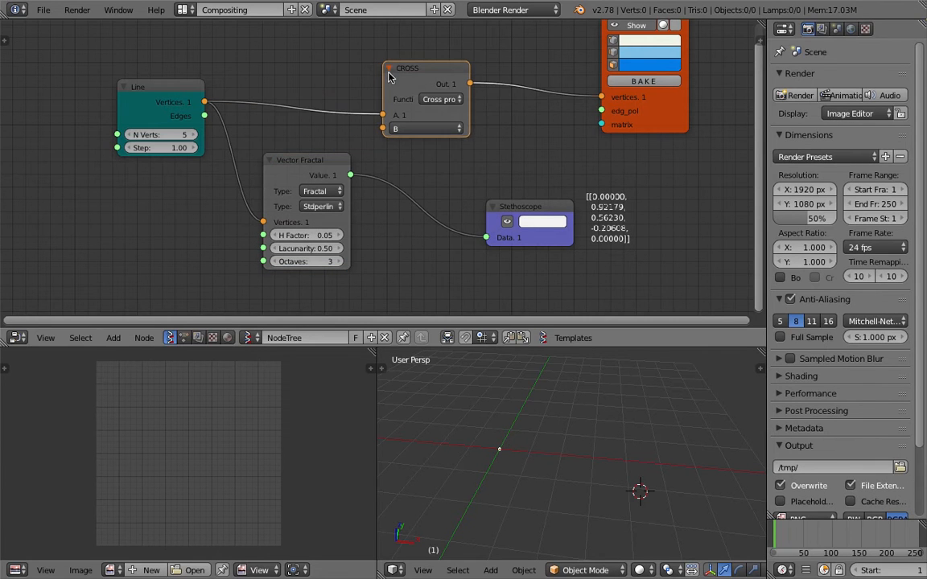
click(441, 99)
click(430, 141)
Shift the Vector Fractal and Line nodes left and add a Vector in node before the Add node.
drag(338, 161, 260, 198)
drag(161, 87, 62, 76)
key(shift+a)
click(287, 155)
text(vector i)
key(Return)
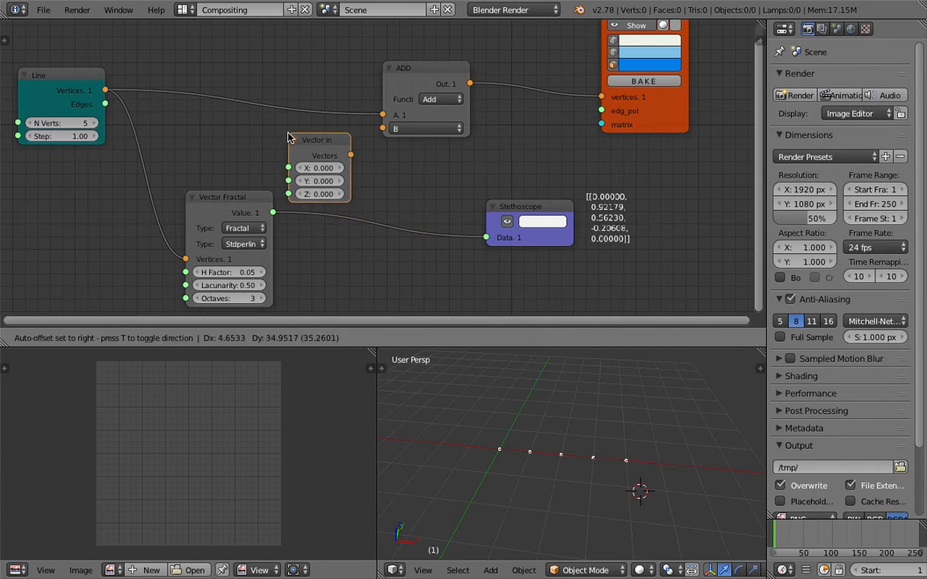
click(251, 208)
drag(252, 207, 221, 201)
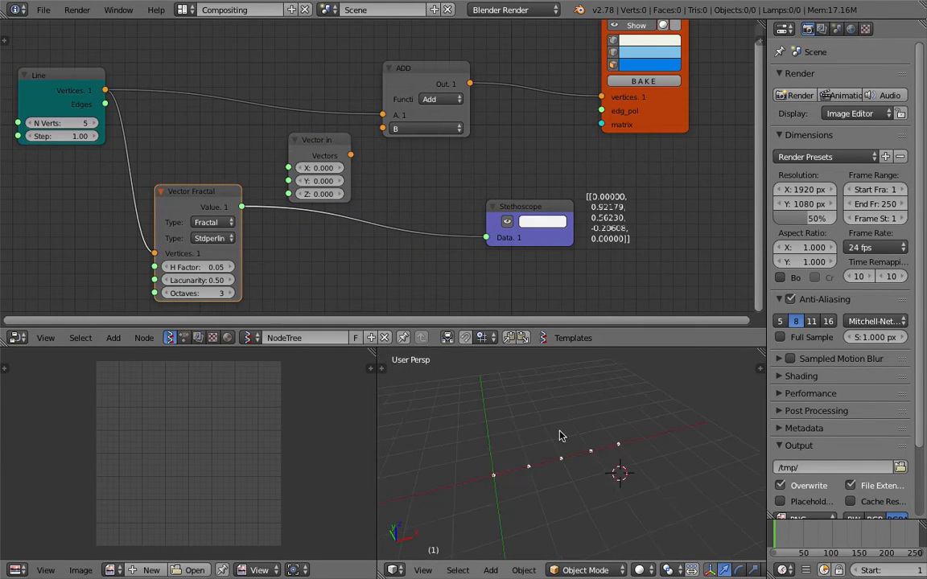
Connect the fractal Value to the Vector in node's Z, connect its Vectors output to the Add node's B, and save.
drag(241, 207, 288, 194)
drag(350, 154, 382, 128)
key(ctrl+s)
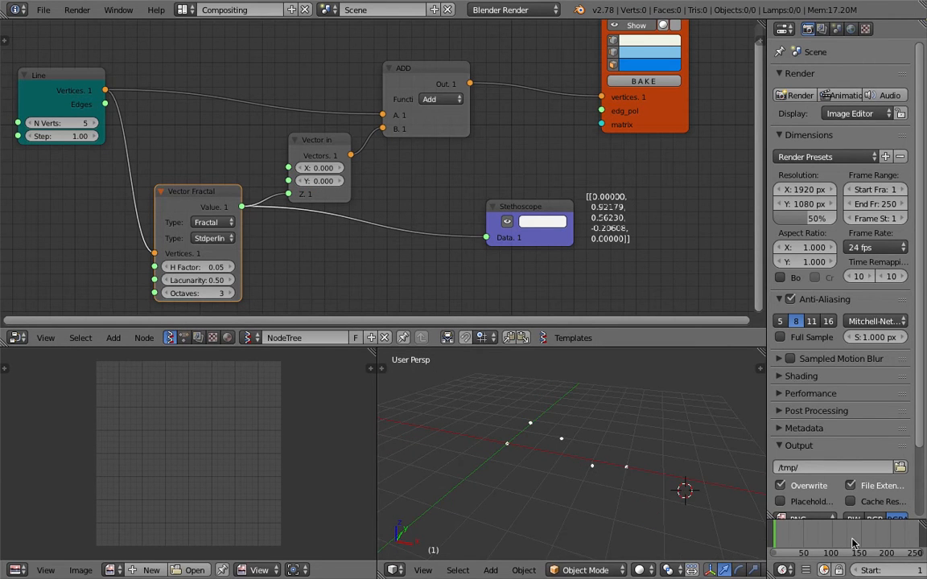
Go to frame 43 and set the Vector Fractal's H Factor to 0.41 and Lacunarity to 0.32.
click(799, 537)
middle_drag(296, 245, 337, 211)
middle_drag(513, 485, 524, 469)
mouse_move(238, 232)
mouse_down()
mouse_move(274, 232)
mouse_move(233, 232)
mouse_up()
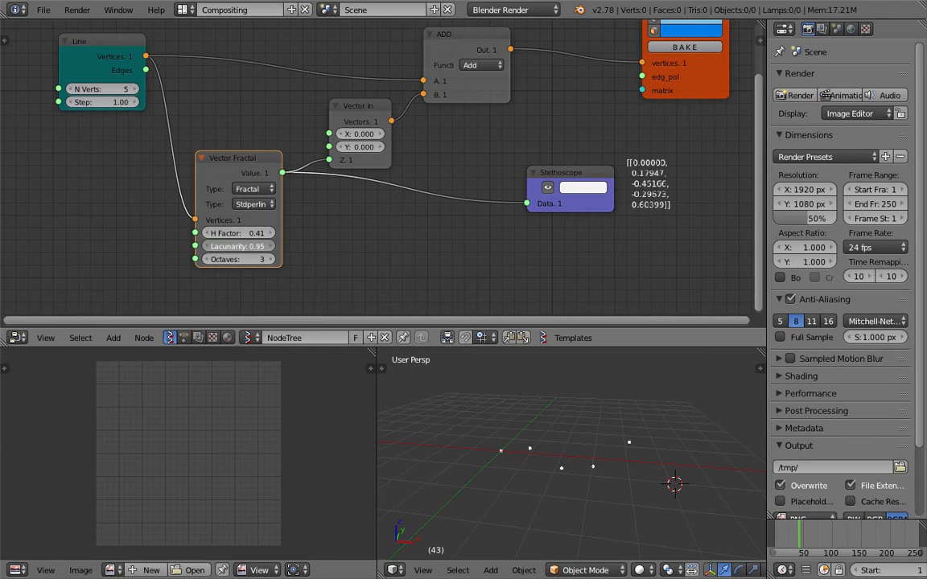
drag(239, 246, 246, 246)
middle_drag(212, 169, 258, 173)
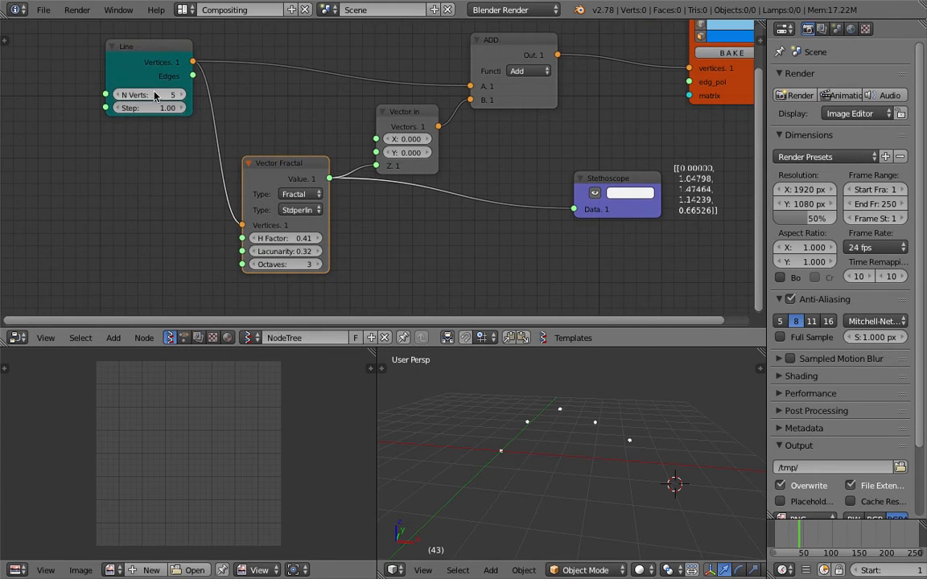
Move the Line node further left, away from the Vector Fractal node, and save the file.
drag(130, 47, 53, 65)
middle_drag(215, 133, 271, 137)
scroll(271, 137, down, 1)
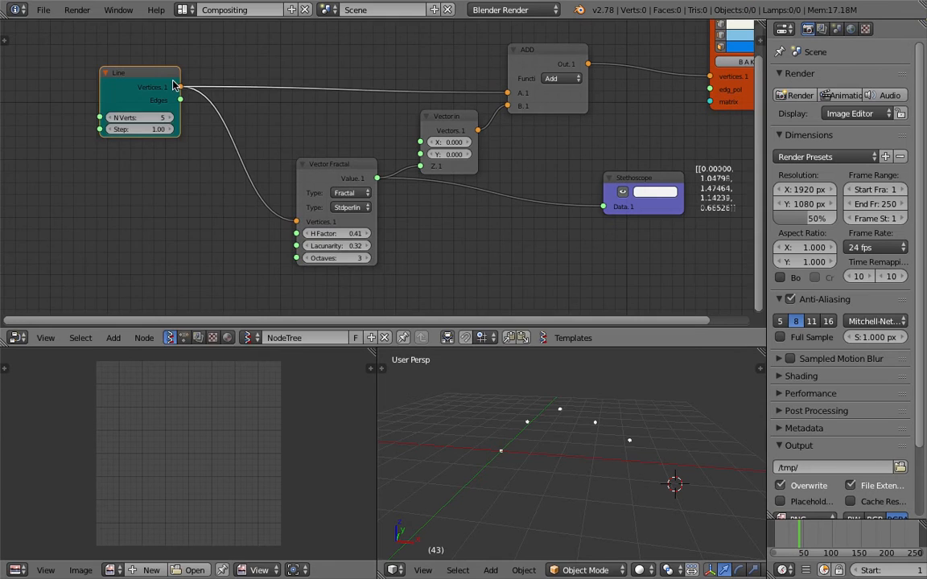
drag(172, 80, 131, 89)
key(ctrl+s)
click(127, 87)
Add a Move node and insert it on the link between the Line's Vertices and the Add node's A.
middle_drag(283, 57, 285, 88)
key(shift+a)
click(284, 89)
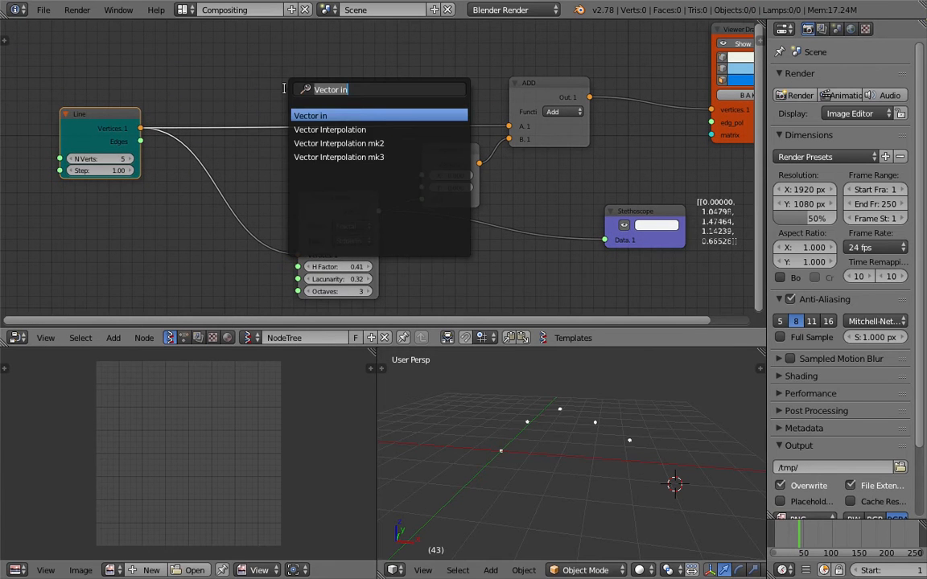
text(vector)
key(BackSpace)
key(BackSpace)
key(BackSpace)
key(BackSpace)
key(BackSpace)
key(BackSpace)
text(mov)
key(Return)
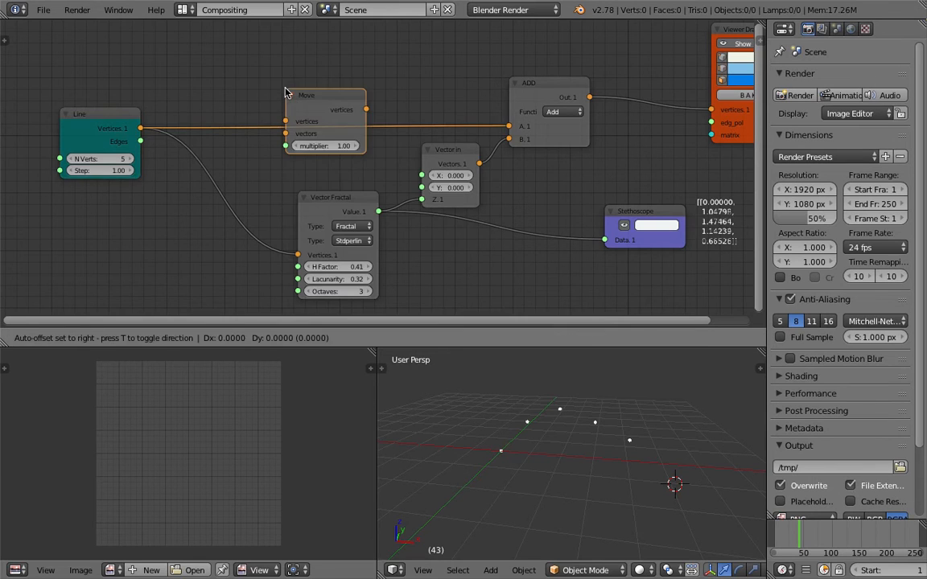
click(229, 88)
Add a second Vector in node above the Line node and connect its Vectors output to the Move node's vectors.
key(shift+a)
click(186, 65)
text(vec)
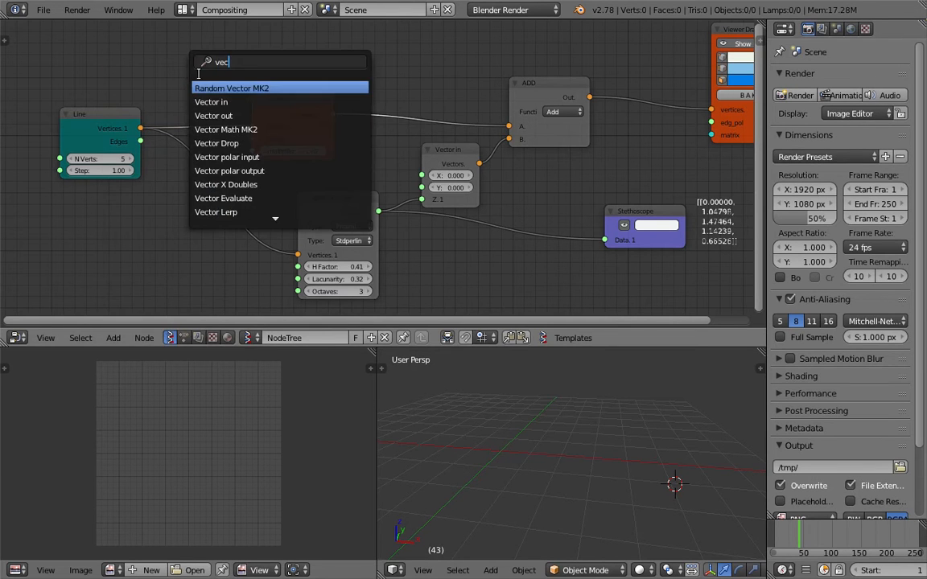
click(181, 95)
click(166, 47)
drag(187, 53, 201, 70)
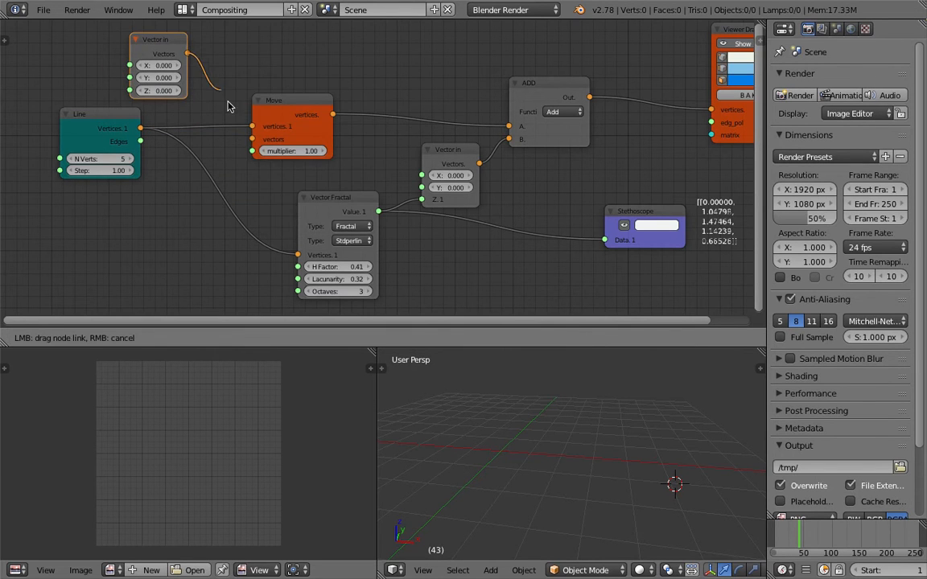
drag(247, 137, 252, 138)
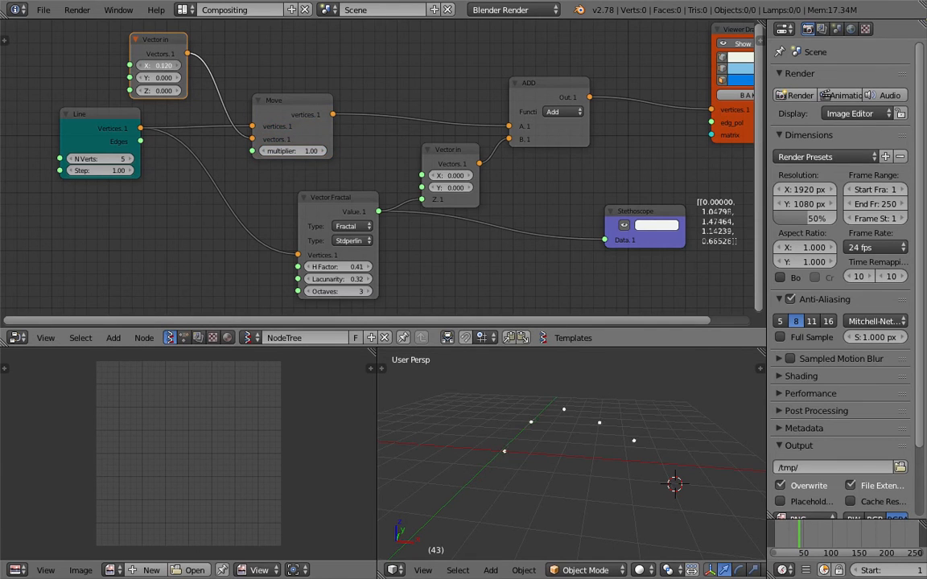
Reconnect the Line's Vertices directly to the Add node's A, and feed the Move node's vertices into the Vector Fractal's Vertices.
scroll(305, 124, down, 1)
middle_drag(306, 124, 381, 120)
drag(240, 121, 202, 140)
drag(355, 101, 333, 100)
drag(206, 147, 559, 123)
drag(383, 106, 375, 83)
drag(381, 233, 381, 234)
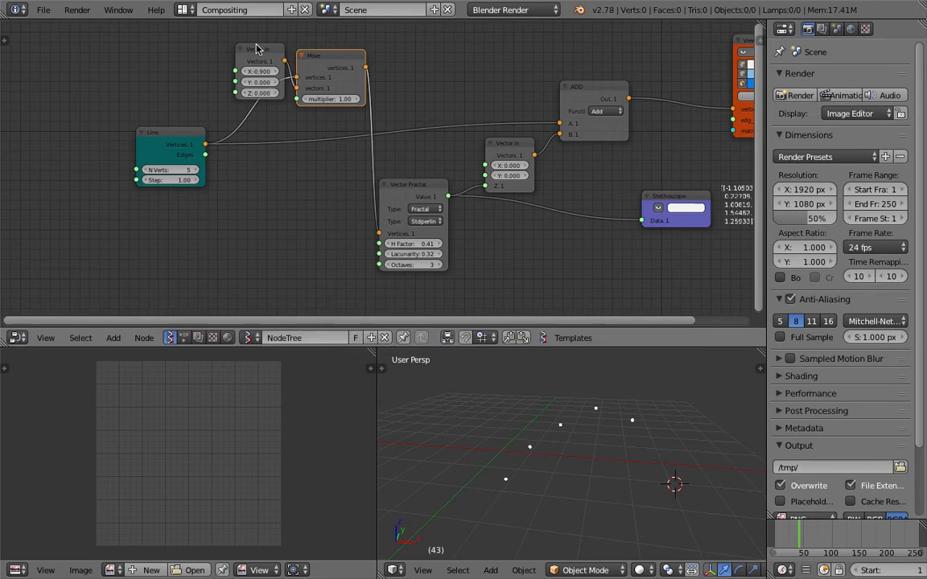
Move the Vector in node further left of the Move node and save the file.
drag(256, 48, 199, 38)
scroll(197, 182, up, 3)
key(ctrl+s)
key(Return)
middle_drag(211, 88, 211, 111)
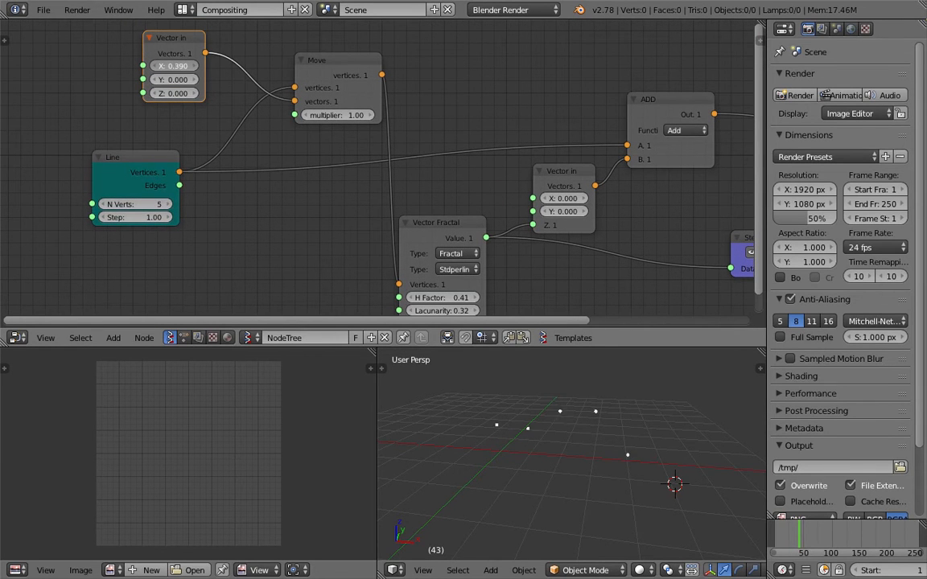
Reposition the Move node just before the Vector Fractal and its Vector in node below the Line node.
scroll(322, 80, down, 1)
drag(319, 80, 310, 231)
drag(229, 84, 225, 297)
middle_drag(225, 298, 204, 279)
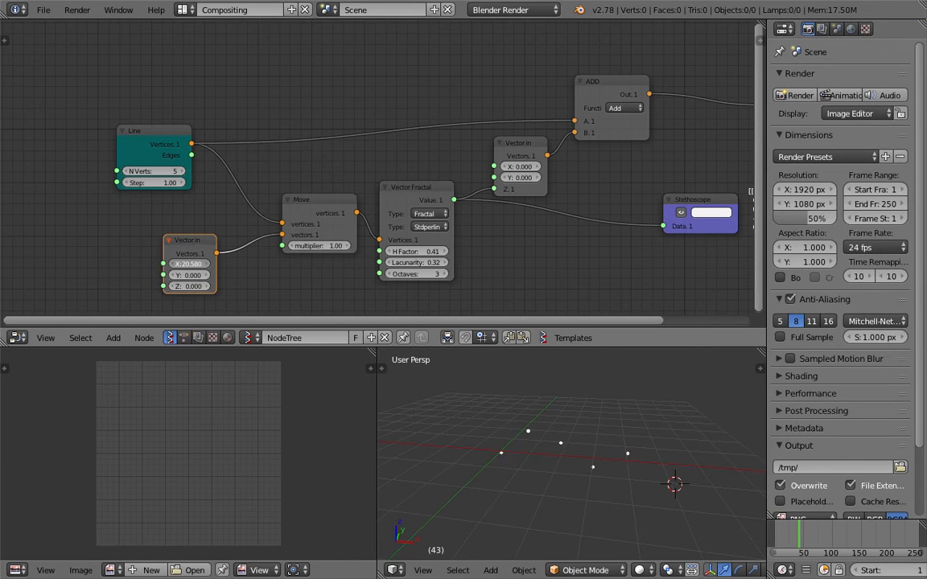
Align the Line and Add nodes so the link between Vertices and A runs nearly straight.
drag(229, 217, 231, 215)
mouse_move(153, 138)
mouse_down()
mouse_move(182, 127)
mouse_move(164, 141)
mouse_up()
drag(163, 137, 183, 112)
drag(605, 121, 621, 116)
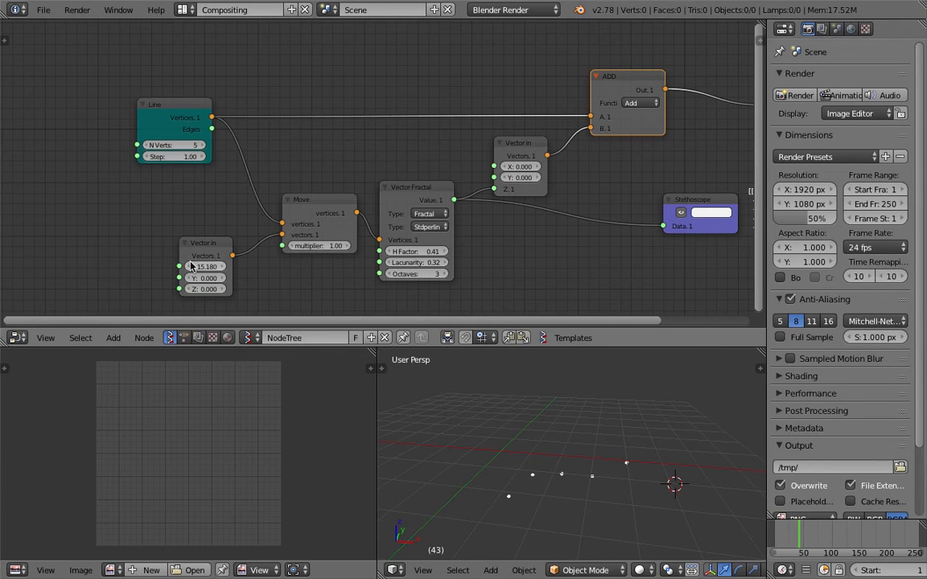
Add a Frame info node, connect its Current Frame to the X of the Move node's Vector in, and save.
middle_drag(226, 253, 275, 234)
key(alt+space)
text(frame)
key(Down)
key(Return)
click(107, 238)
drag(205, 251, 228, 249)
key(ctrl+s)
click(500, 425)
Play the animation and set the Move node's multiplier to 0.07.
key(alt+a)
middle_drag(560, 492, 587, 502)
middle_drag(407, 231, 356, 207)
scroll(355, 207, up, 1)
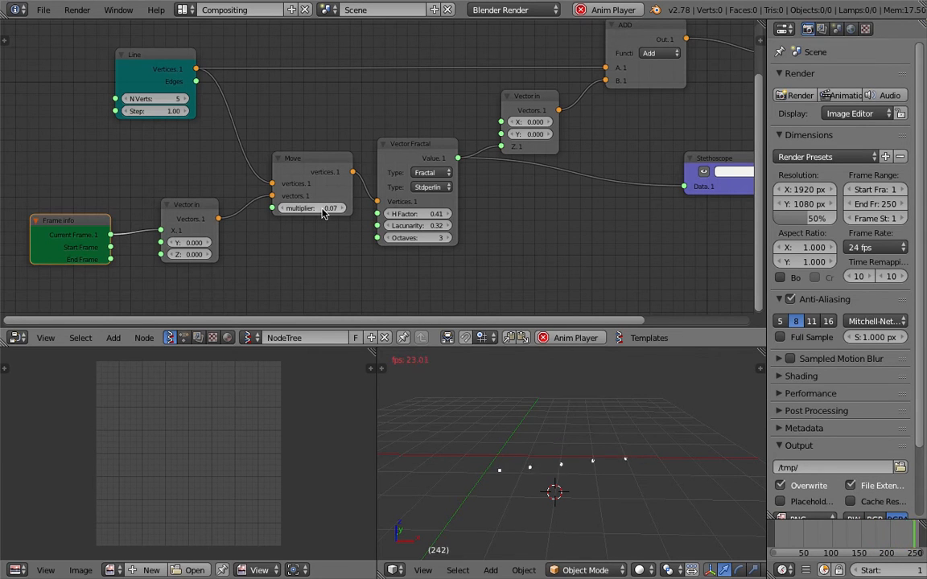
Set the animation's end frame to 5000.
click(690, 441)
middle_drag(691, 442, 675, 454)
scroll(850, 574, down, 3)
scroll(851, 574, down, 3)
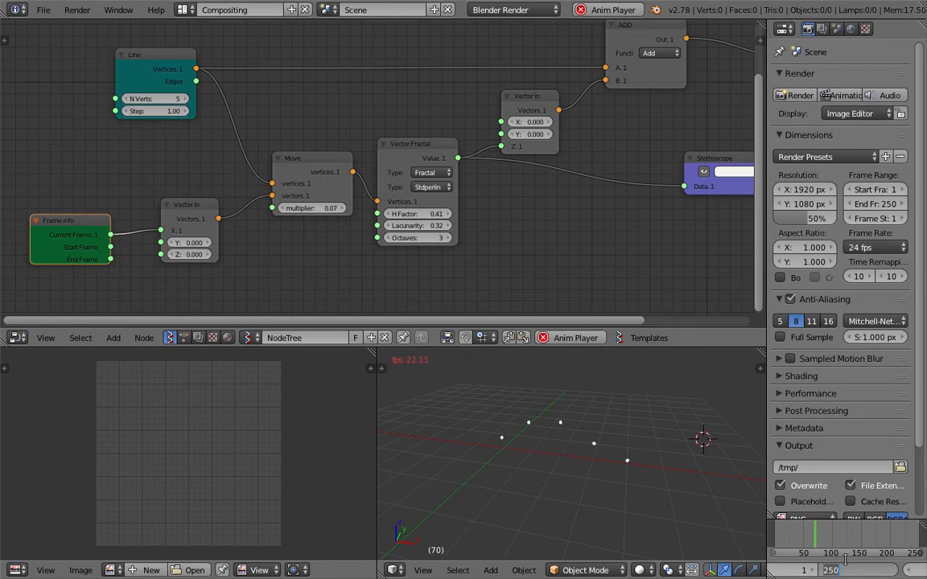
key(Return)
shift+middle_drag(615, 444, 586, 461)
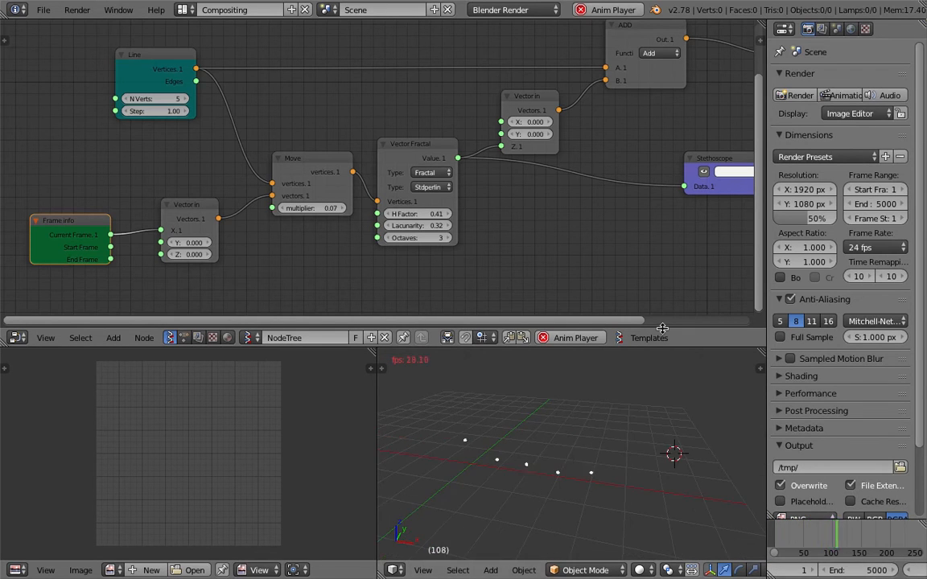
Widen the 3D view into the image editor area and save the file.
drag(376, 408, 300, 408)
key(ctrl+s)
click(496, 464)
Connect the Line's Edges output to the viewer node's edg_pol input.
scroll(203, 116, down, 2)
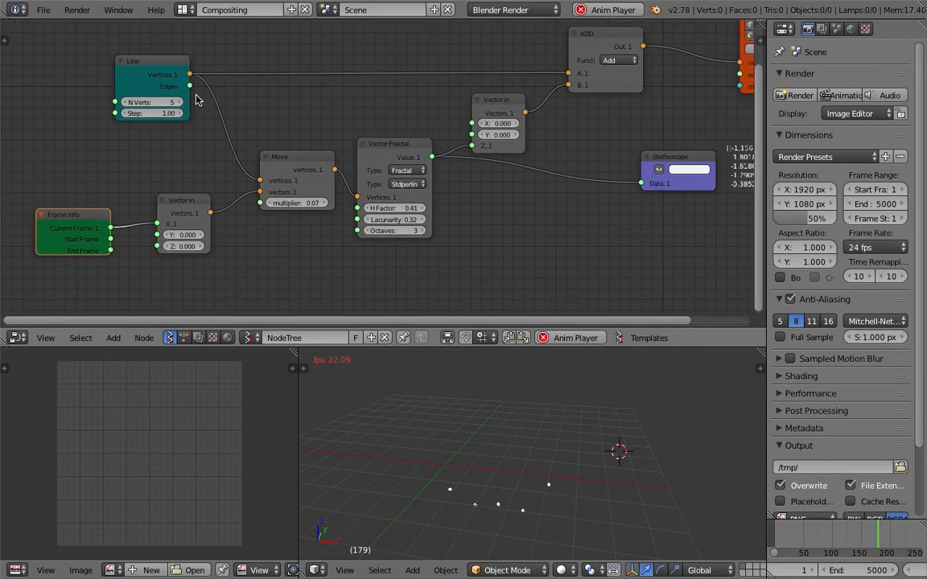
middle_drag(194, 89, 138, 83)
drag(149, 87, 659, 77)
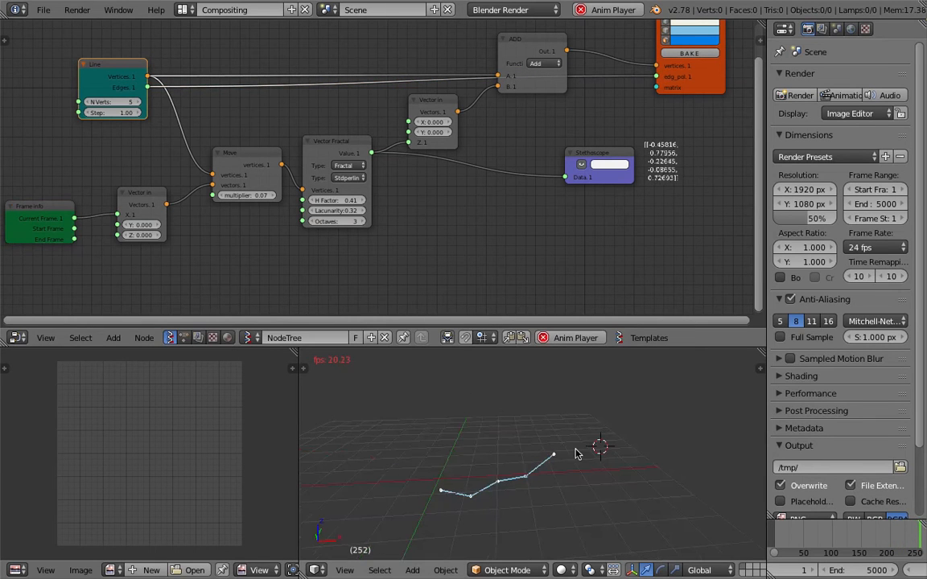
Set the Line's N Verts to 63 and Step to 0.49, and delete the Stethoscope node.
drag(119, 103, 147, 103)
scroll(449, 478, down, 3)
shift+middle_drag(449, 476, 368, 476)
scroll(673, 157, down, 1)
click(590, 157)
key(x)
click(576, 499)
mouse_move(133, 117)
mouse_down()
mouse_move(110, 116)
mouse_move(145, 107)
mouse_up()
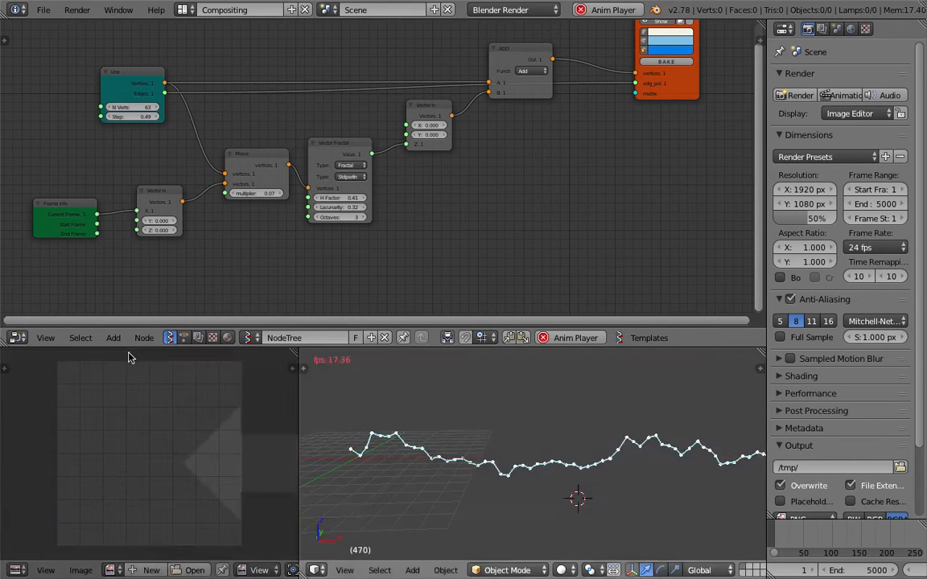
Merge the 3D view over the image editor and set the Line's N Verts to 60.
drag(129, 357, 130, 359)
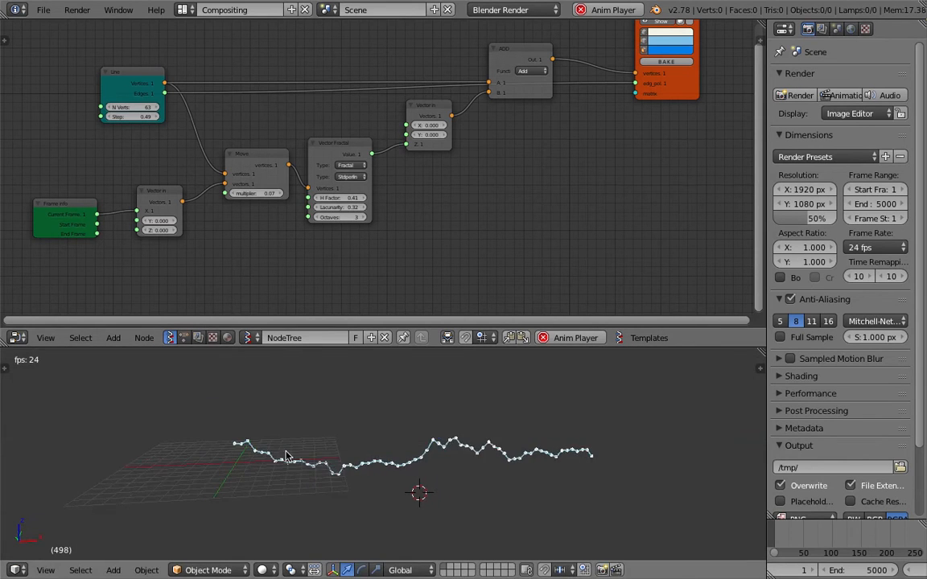
middle_drag(264, 454, 231, 433)
mouse_move(143, 106)
mouse_down()
mouse_move(153, 106)
mouse_move(140, 107)
mouse_up()
shift+middle_drag(390, 428, 371, 406)
scroll(351, 420, up, 2)
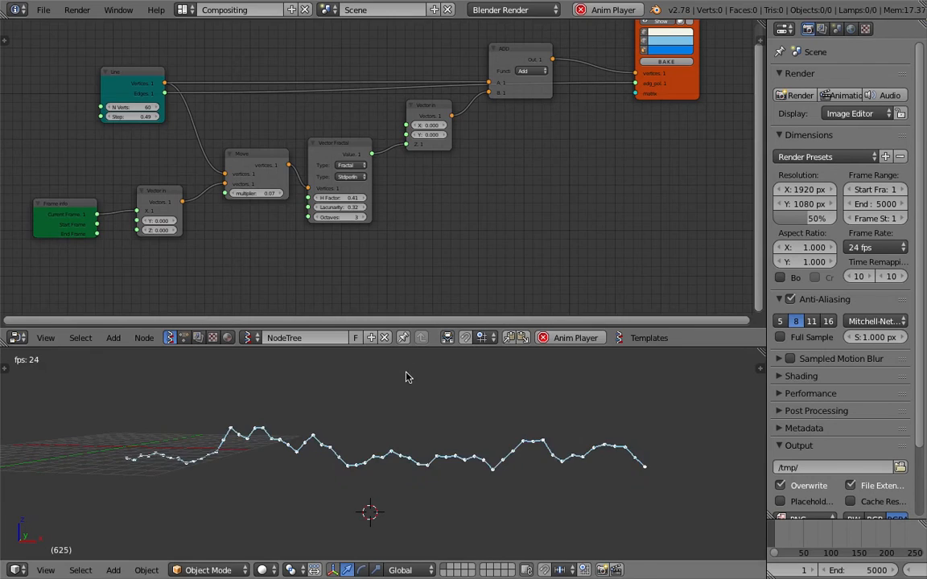
Widen the Vector Fractal node and set its fractal type to Hetero_Terrain.
scroll(257, 209, up, 1)
middle_drag(256, 209, 338, 197)
scroll(338, 198, up, 1)
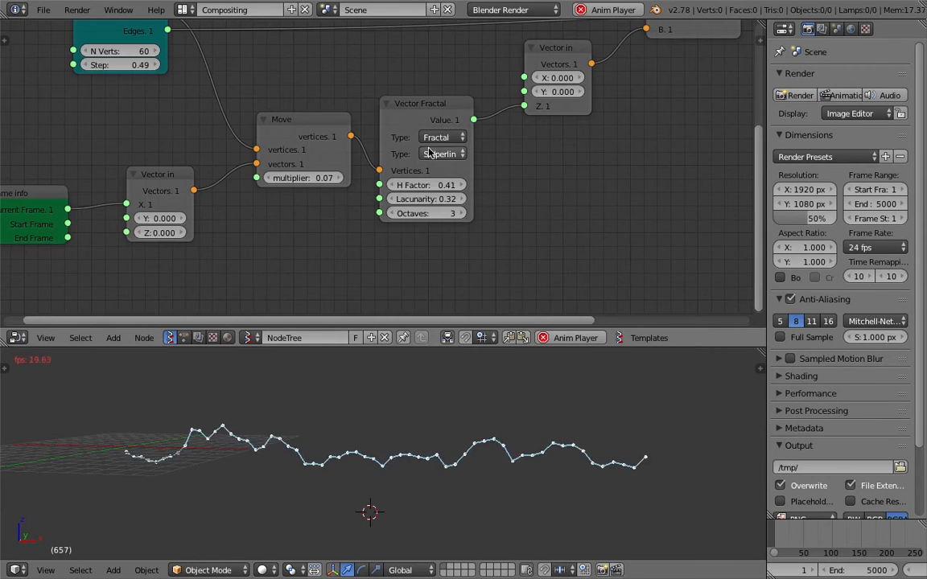
click(482, 145)
click(482, 140)
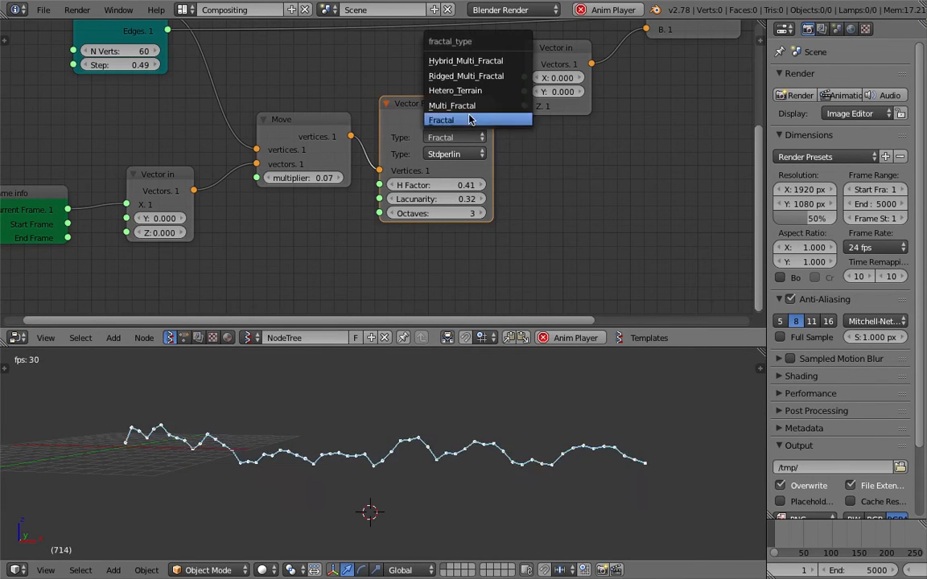
click(471, 109)
click(454, 136)
click(443, 89)
Set the Vector Fractal's noise type to Voronoi_F2 and save the file.
click(456, 155)
click(463, 212)
click(459, 154)
click(457, 229)
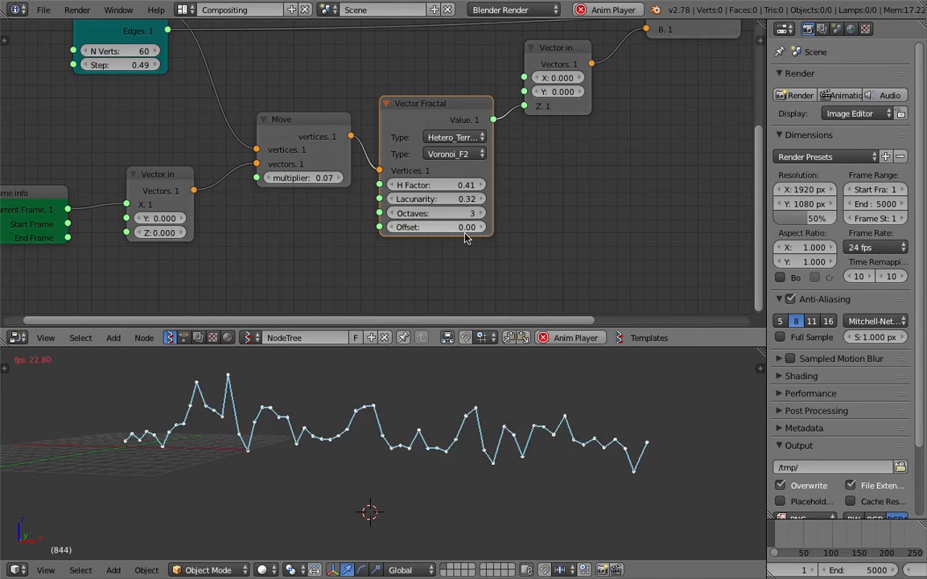
key(ctrl+s)
click(460, 451)
Make the 3D view taller, stop the animation, and save the file.
scroll(590, 186, down, 2)
middle_drag(584, 184, 516, 218)
middle_drag(500, 403, 507, 394)
drag(524, 345, 531, 321)
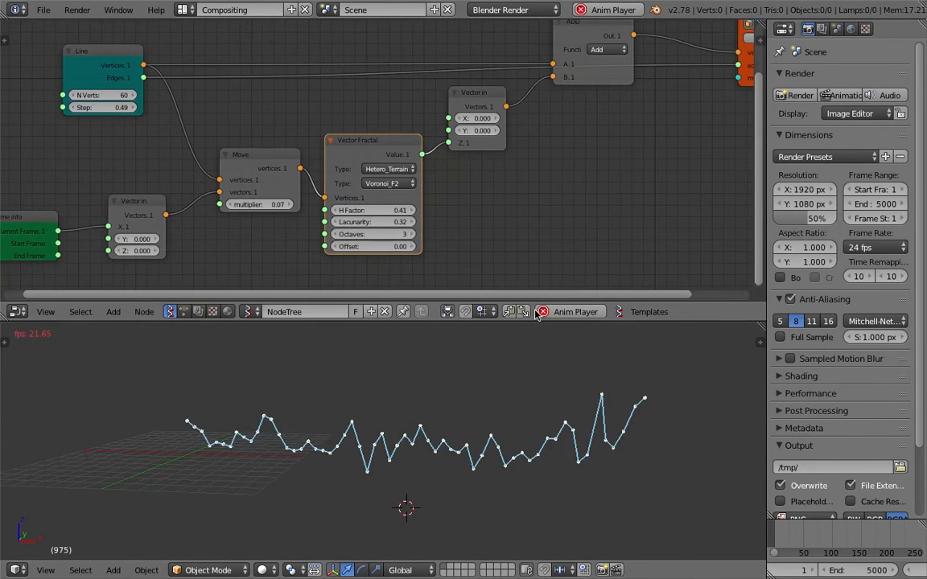
scroll(554, 207, down, 2)
key(Escape)
key(ctrl+s)
click(561, 212)
Move the viewer node up slightly and add a Skin Mesher node below it.
middle_drag(561, 213, 474, 229)
drag(614, 110, 604, 99)
key(shift+a)
click(558, 182)
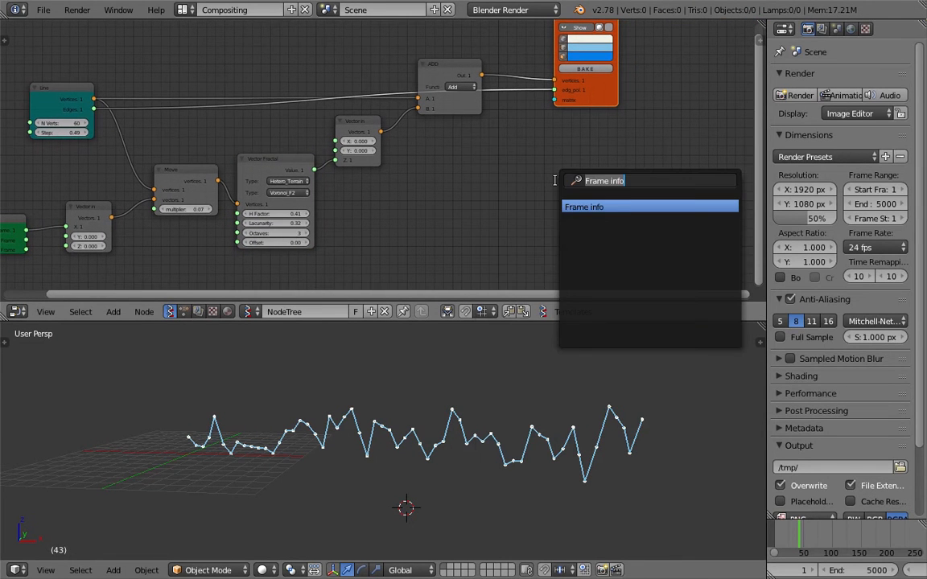
text(skin)
key(Return)
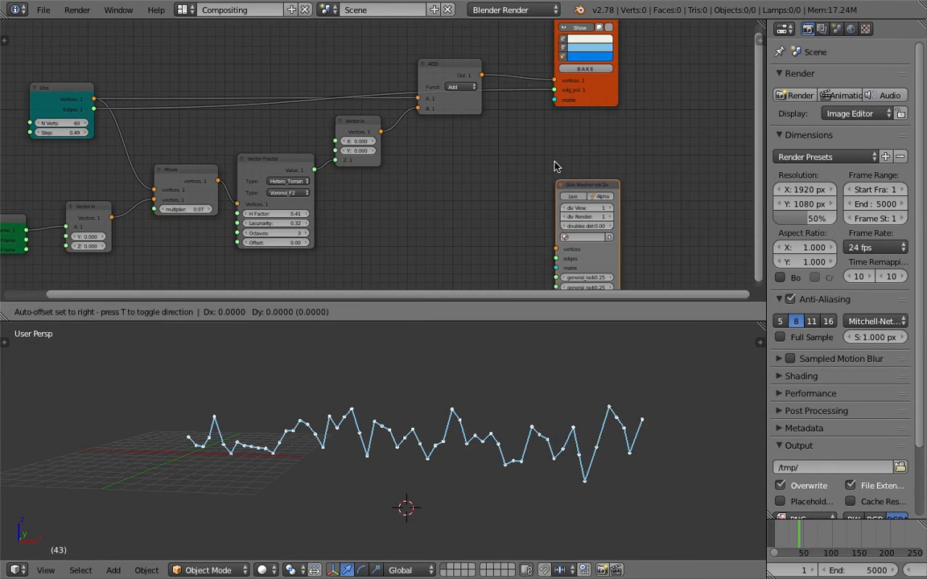
click(554, 132)
Connect the Add node's Out to the Skin Mesher's vertices and the Line's Edges to its edges.
drag(478, 76, 555, 214)
drag(94, 111, 555, 224)
drag(585, 155, 593, 150)
middle_drag(583, 396, 531, 381)
scroll(573, 391, up, 2)
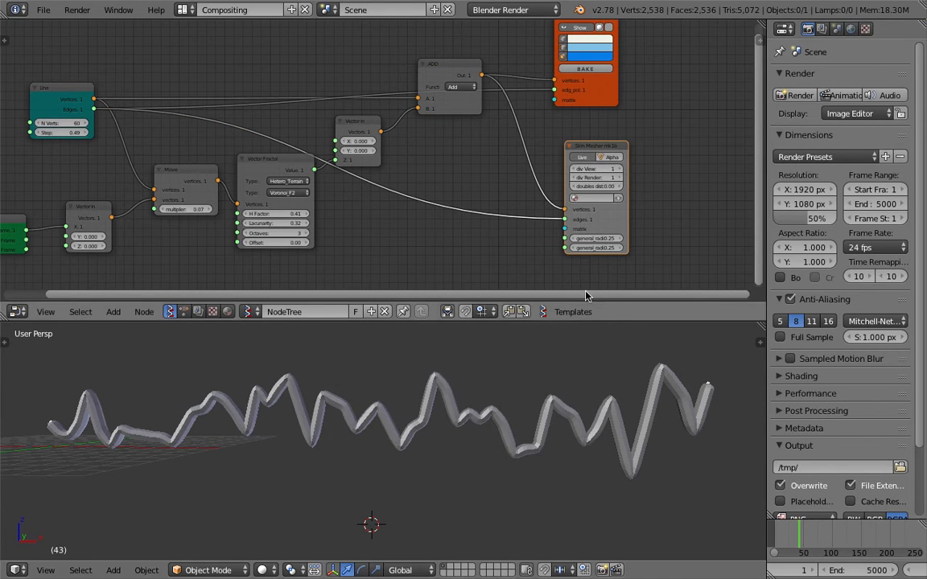
Connect the Vector Fractal's Value to the Skin Mesher's general_radius_x and play the animation.
drag(591, 148, 621, 139)
middle_drag(292, 166, 293, 157)
drag(291, 152, 296, 191)
middle_drag(299, 179, 292, 132)
scroll(292, 132, up, 2)
drag(319, 163, 575, 244)
middle_drag(605, 473, 503, 413)
key(alt+a)
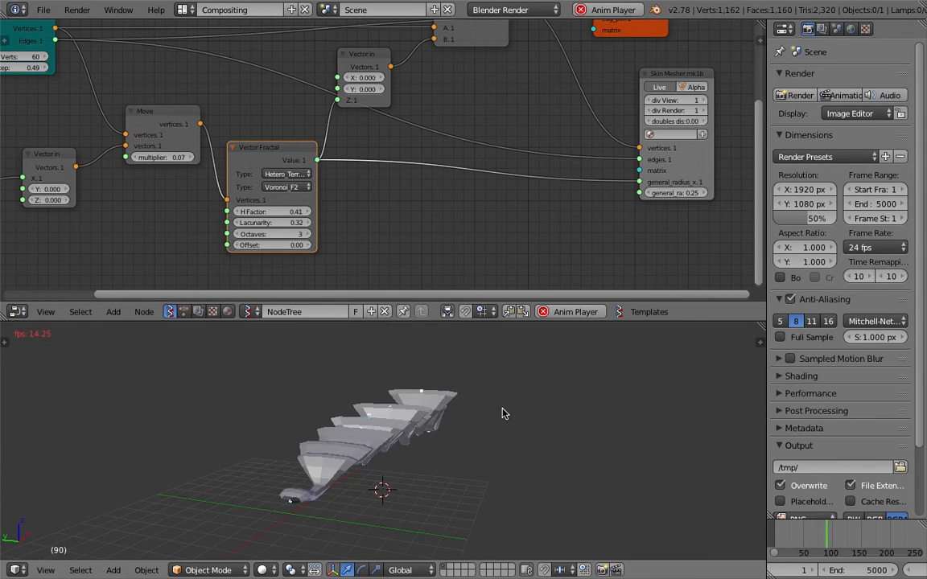
Connect the Vector Fractal's Value to the Skin Mesher's general_radius_y as well, then stop the animation.
key(g)
click(340, 165)
drag(280, 151, 640, 193)
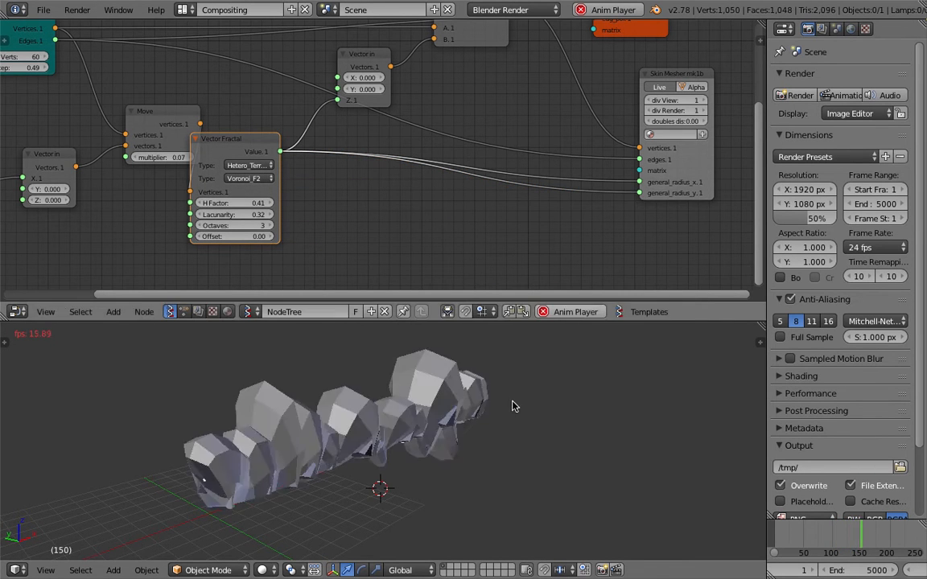
middle_drag(513, 403, 409, 386)
key(Escape)
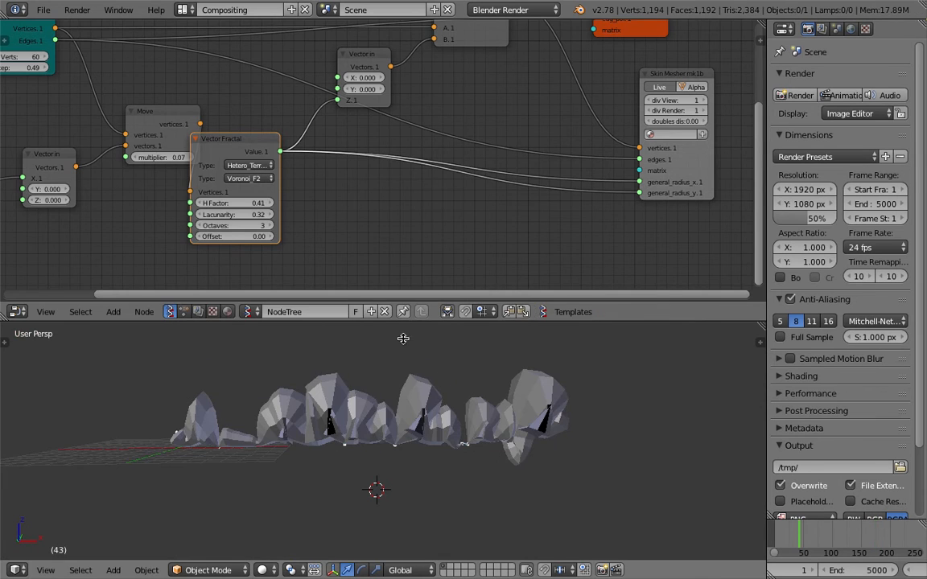
Save the file and insert a Map Range node between the Vector Fractal's Value and the Skin Mesher's general_radius_x.
drag(257, 145, 289, 151)
key(ctrl+s)
key(space)
text(map)
key(Return)
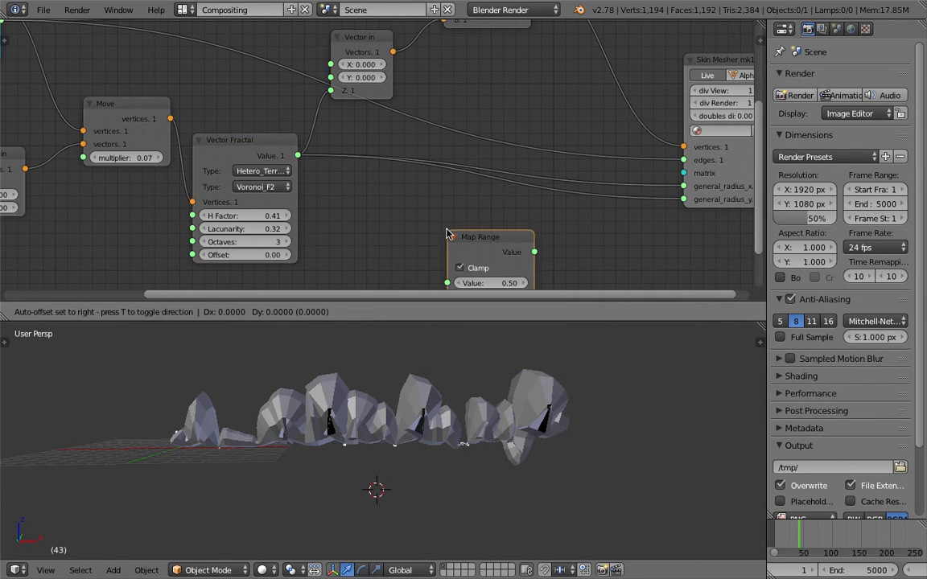
click(408, 160)
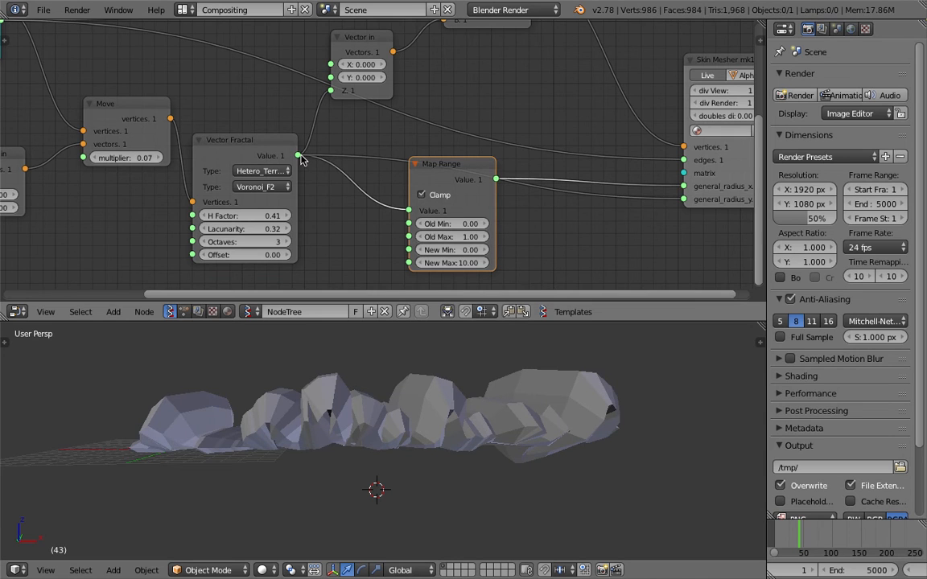
Connect the Map Range's Value to the Skin Mesher's general_radius_y and move the Map Range node slightly left.
drag(496, 180, 657, 198)
drag(544, 223, 541, 219)
mouse_move(454, 166)
mouse_down()
mouse_move(431, 182)
mouse_move(684, 200)
mouse_move(436, 161)
mouse_up()
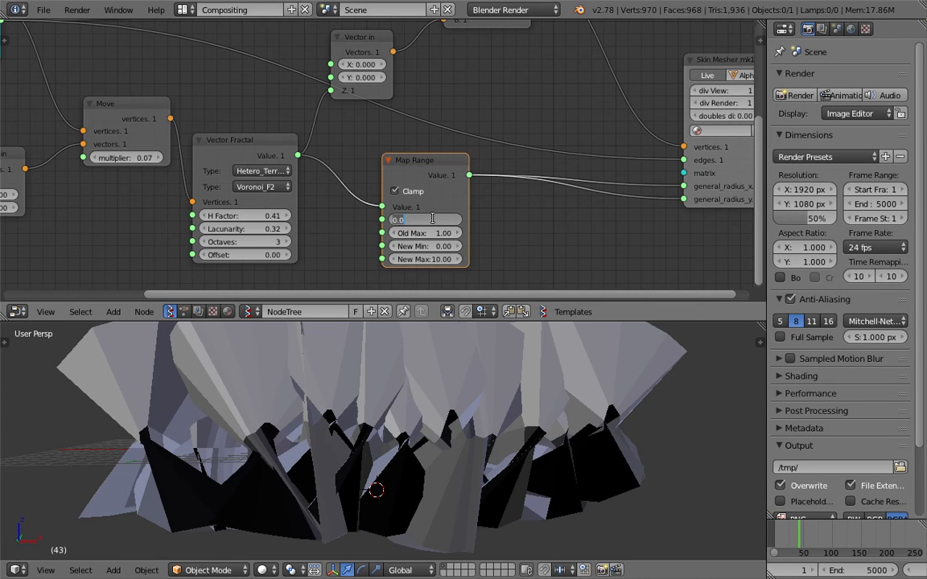
Set the Map Range's Old Min to -1, New Min to 0.60 and New Max to 0.49.
text(1)
key(Tab)
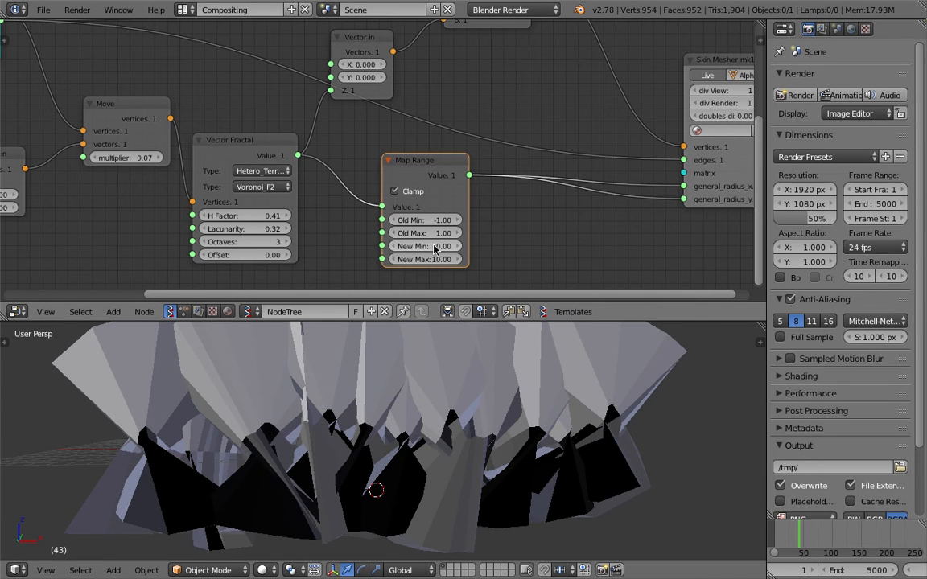
mouse_move(435, 259)
mouse_down()
mouse_move(384, 259)
mouse_move(412, 259)
mouse_up()
middle_drag(475, 418, 563, 474)
scroll(514, 407, up, 2)
middle_drag(510, 409, 439, 381)
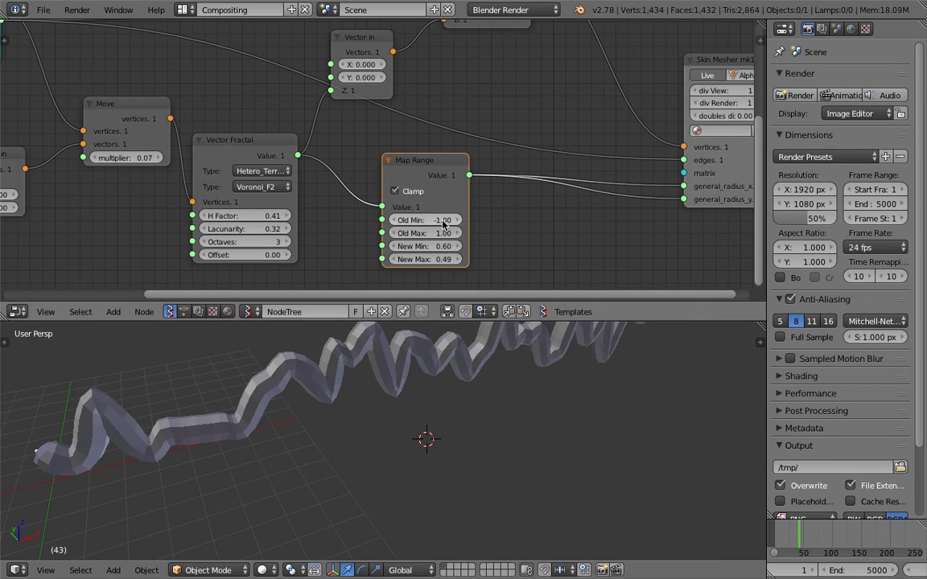
Turn off the Map Range's Clamp, set Old Min to -0.85 and the Vector Fractal's Offset to 0.12, and play the animation.
click(415, 193)
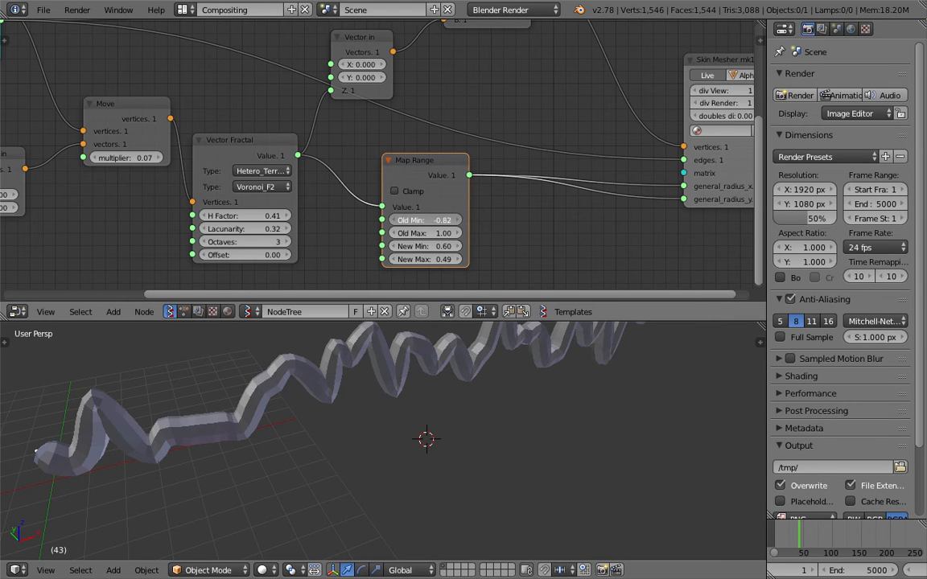
mouse_move(277, 255)
mouse_down()
mouse_move(338, 255)
mouse_move(285, 255)
mouse_up()
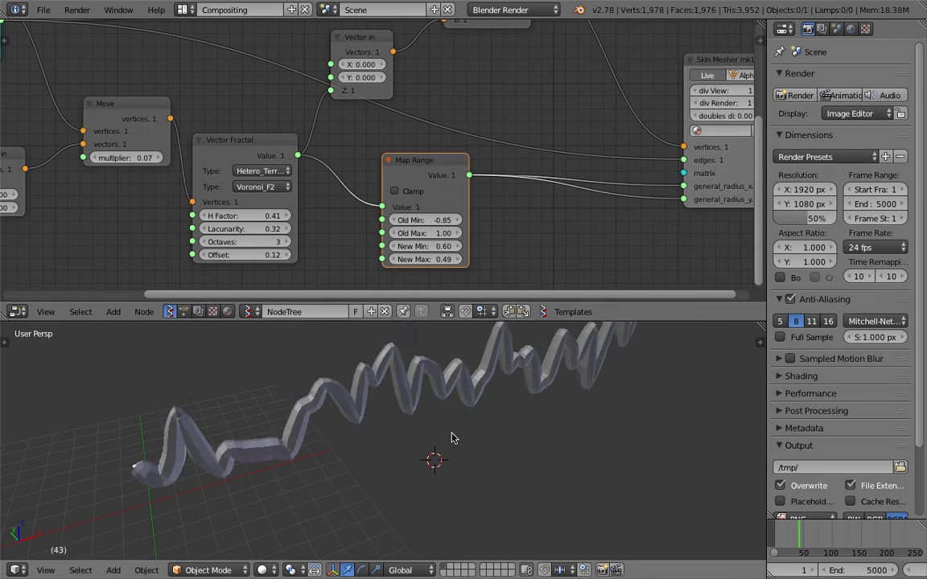
scroll(463, 446, down, 3)
middle_drag(478, 457, 474, 399)
key(alt+a)
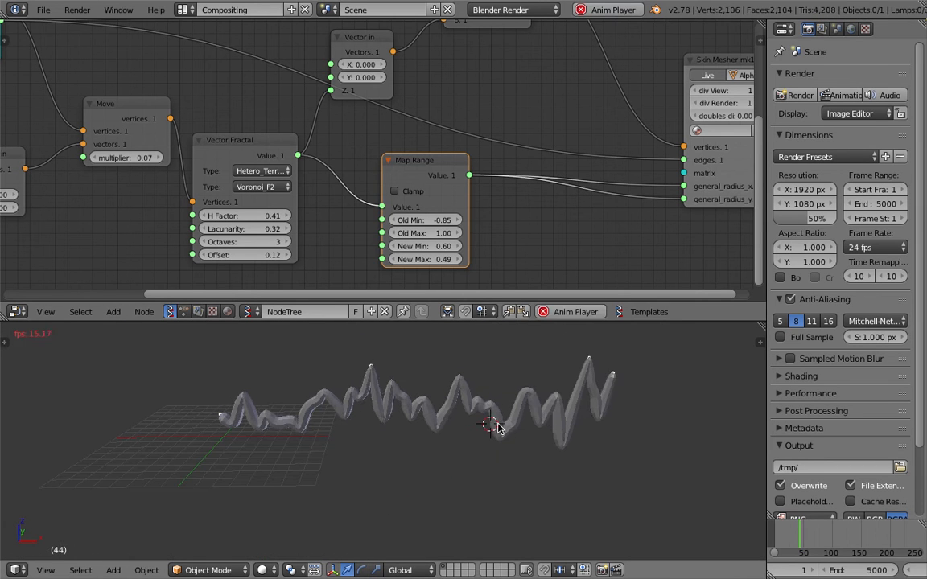
Set the Map Range's New Min to 0.09, New Max to 0.13, Old Min to -0.70 and Old Max to 0.31, and turn on Clamp.
scroll(491, 423, up, 4)
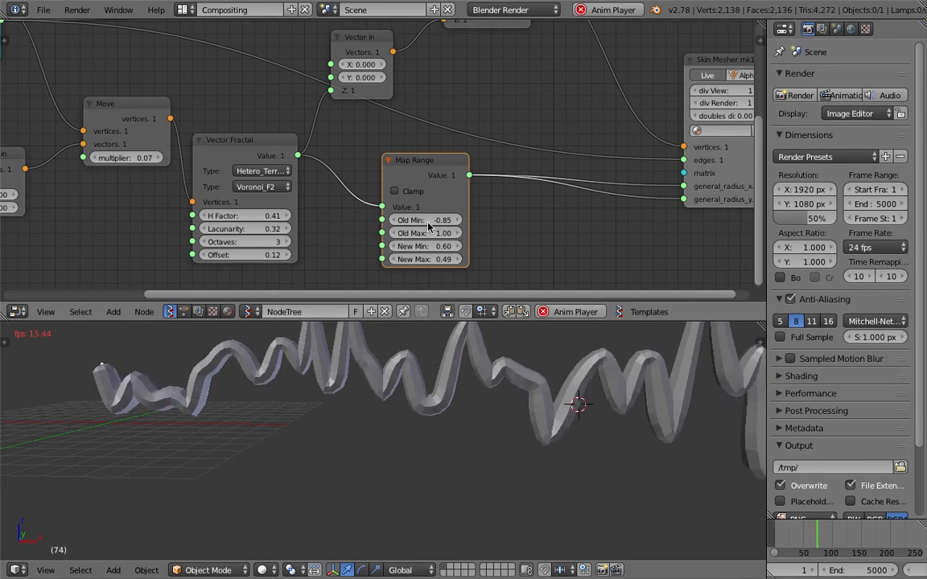
drag(439, 246, 407, 259)
scroll(448, 421, down, 2)
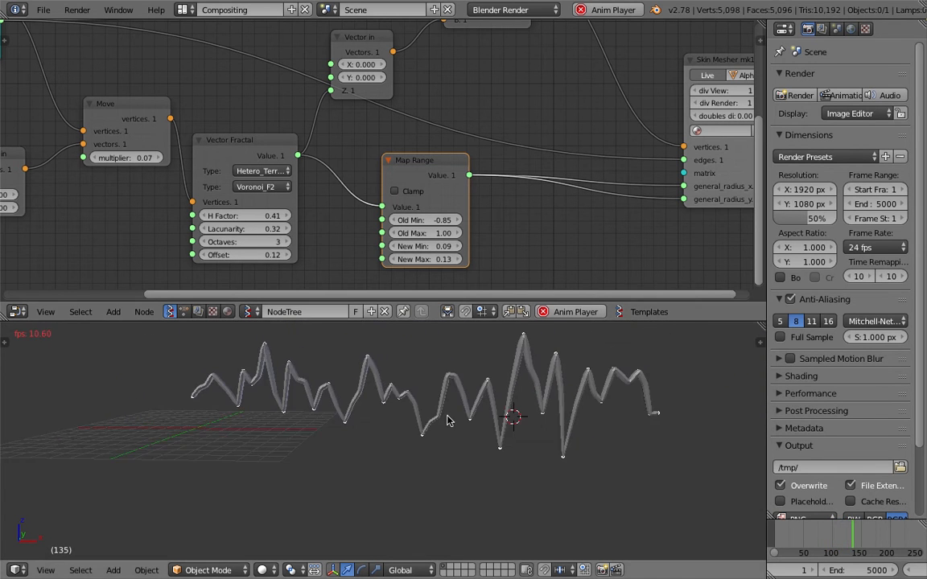
shift+middle_drag(504, 387, 495, 399)
drag(433, 222, 383, 233)
click(415, 193)
click(415, 193)
click(415, 193)
Set the Vector Fractal's noise type to Newperlin and its fractal type to Fractal, and save the file.
click(264, 189)
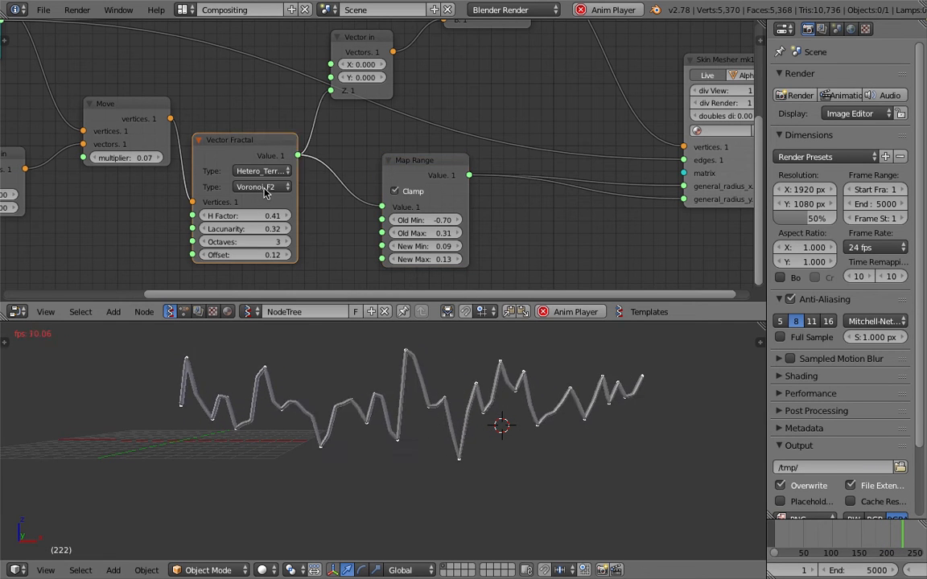
click(264, 188)
click(269, 145)
click(266, 172)
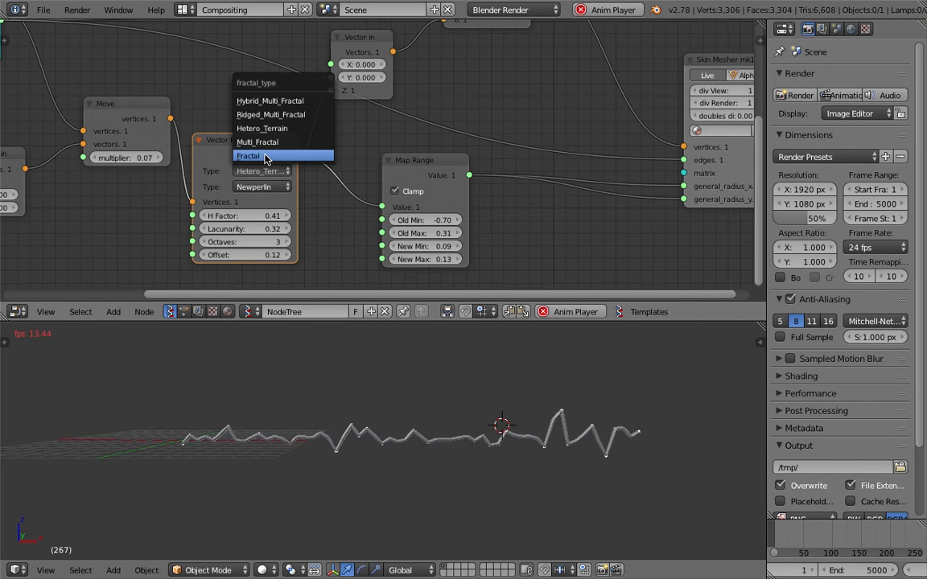
click(266, 156)
key(ctrl+s)
key(Return)
Stop the animation playback and save the file.
middle_drag(281, 452, 440, 472)
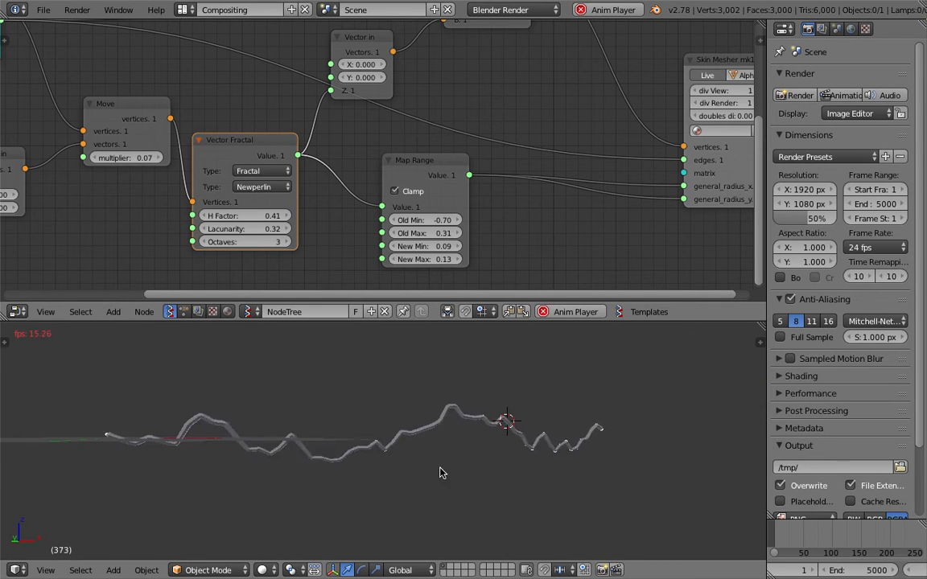
key(Escape)
key(ctrl+s)
key(Return)
scroll(365, 120, down, 3)
middle_drag(364, 117, 465, 201)
key(ctrl+s)
key(Return)
scroll(462, 181, down, 4)
middle_drag(433, 159, 416, 152)
scroll(487, 412, up, 2)
middle_drag(487, 412, 475, 438)
key(ctrl+s)
key(Return)
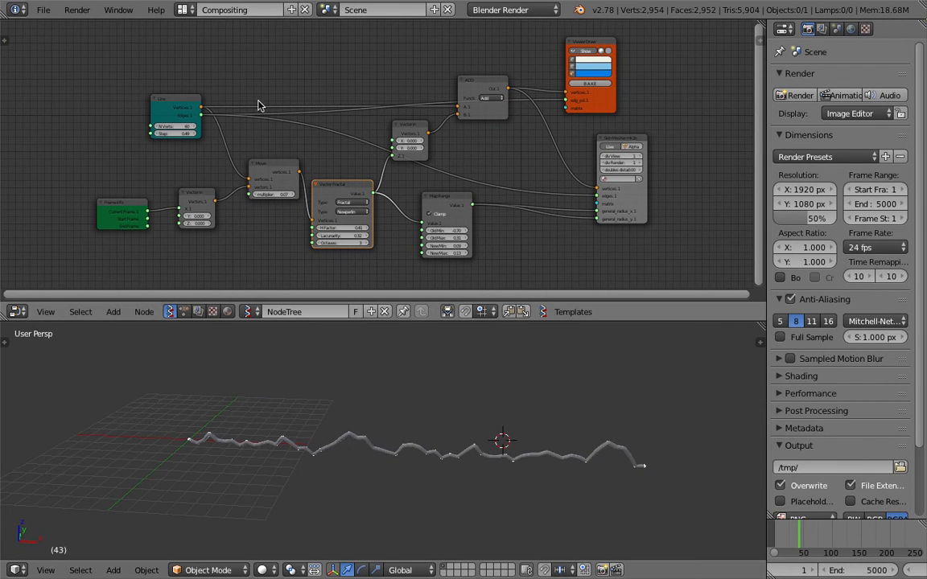
Delete the Line node and add a Plane node in its place.
drag(178, 107, 189, 82)
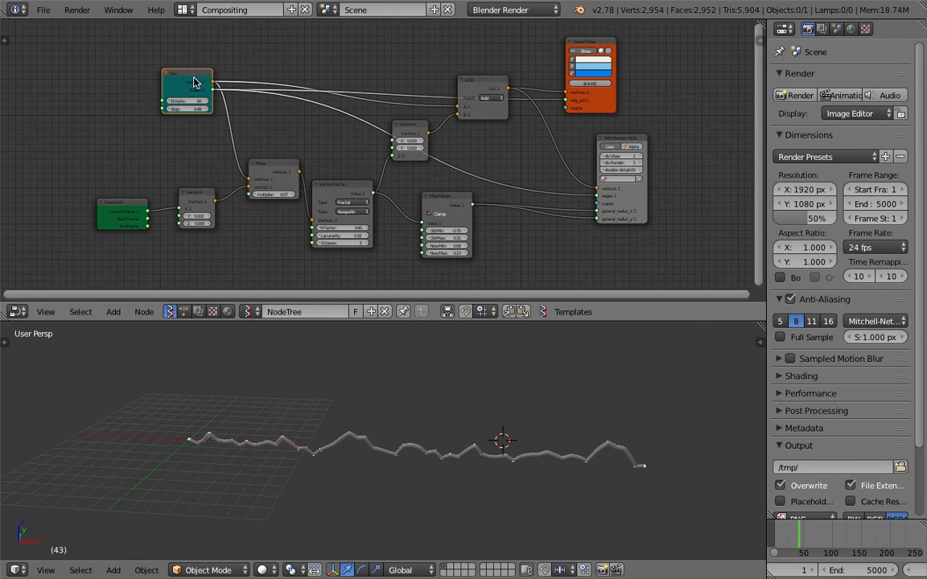
middle_drag(219, 79, 230, 88)
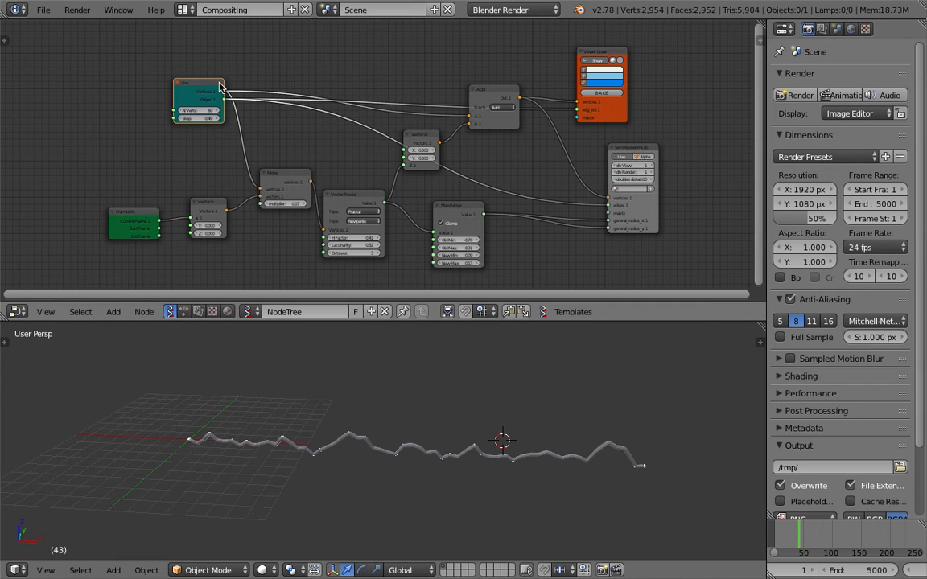
key(x)
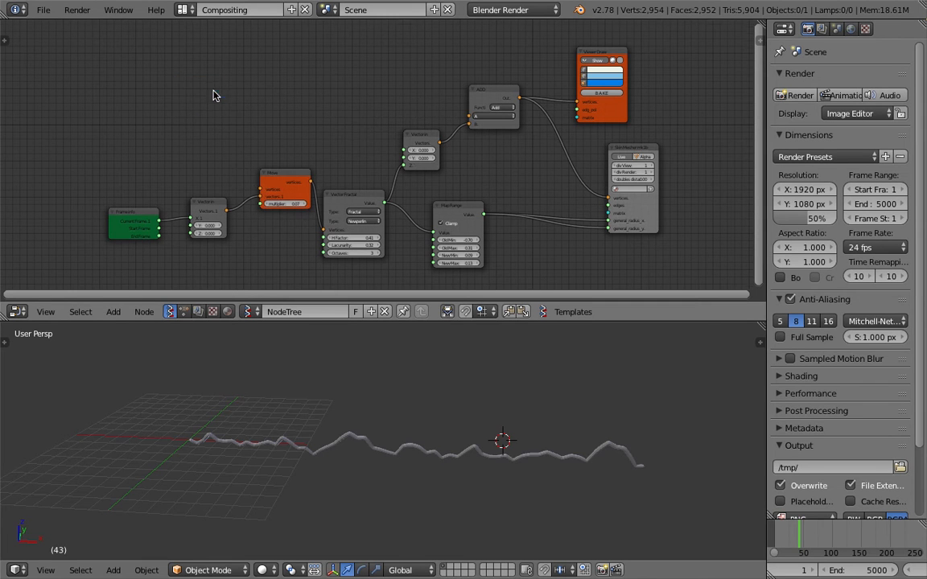
key(space)
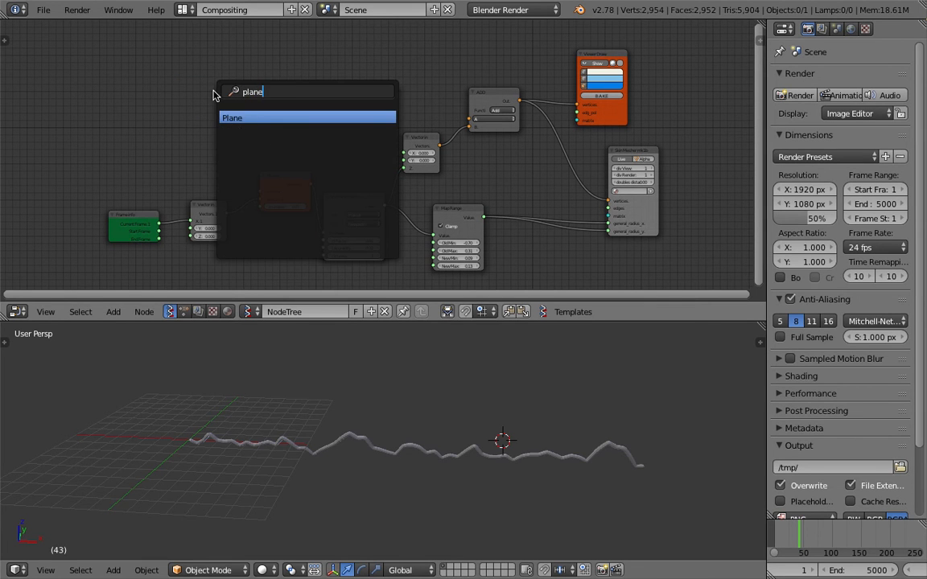
text(plane)
key(Return)
click(237, 101)
scroll(266, 105, up, 1)
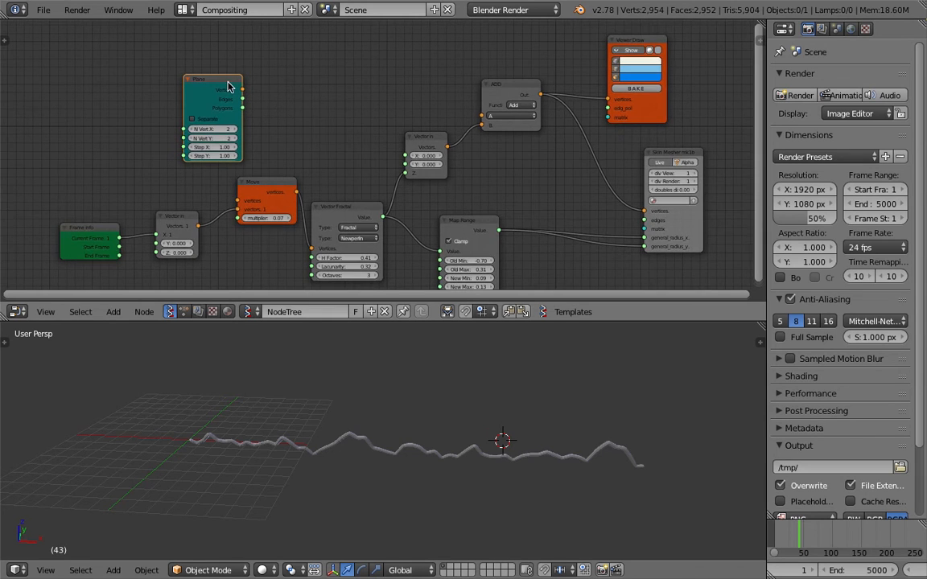
Move the Viewer Draw node up and connect the Plane's Vertices to its vertices input.
middle_drag(561, 65, 546, 113)
drag(618, 95, 619, 61)
mouse_move(196, 125)
mouse_down()
mouse_move(181, 94)
mouse_move(555, 104)
mouse_move(594, 114)
mouse_up()
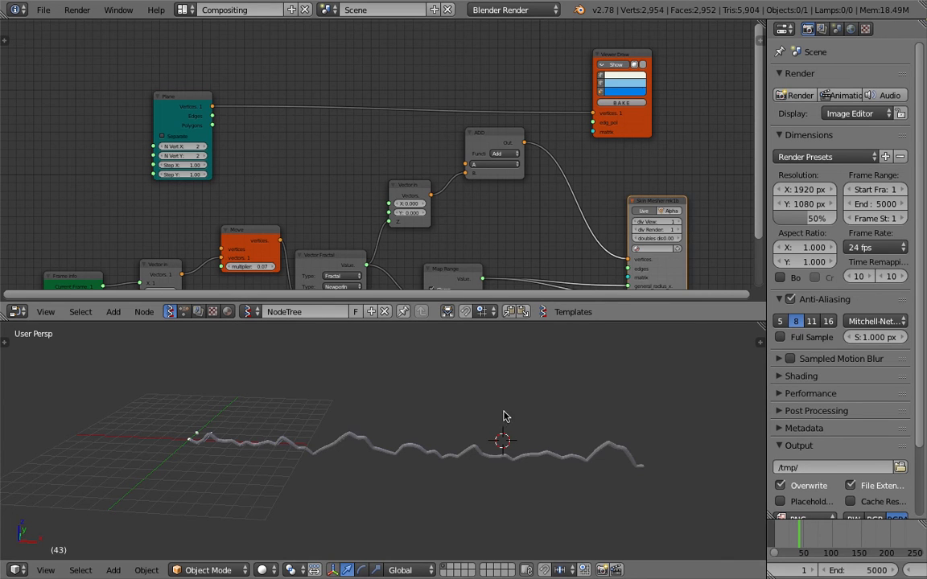
Delete the Skin Mesher node and the skinned mesh left in the 3D viewport.
key(x)
middle_drag(488, 347, 475, 394)
key(a)
key(x)
click(477, 393)
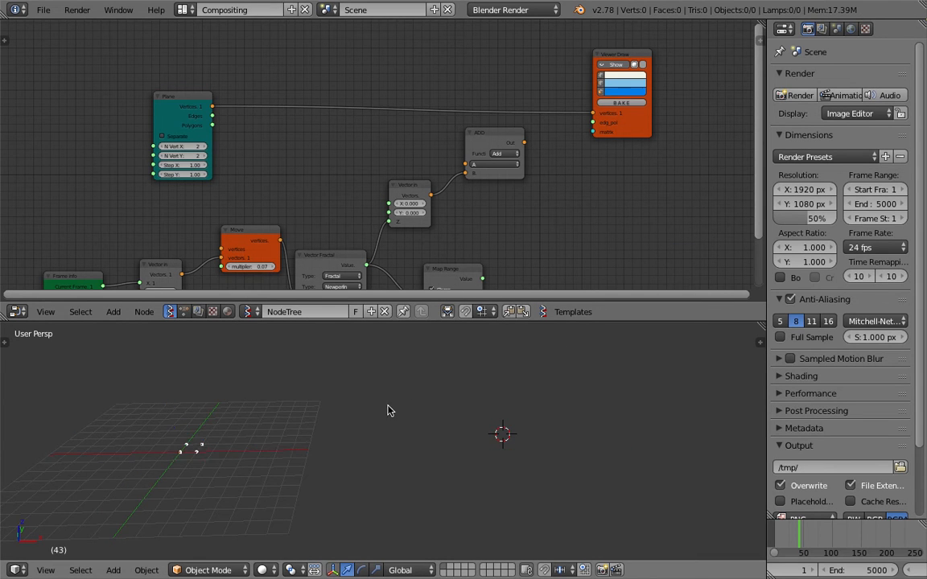
Set the Plane's N Vert X to 7 and N Vert Y to 5, and connect its Vertices to the Move node's vertices.
middle_drag(428, 395, 306, 298)
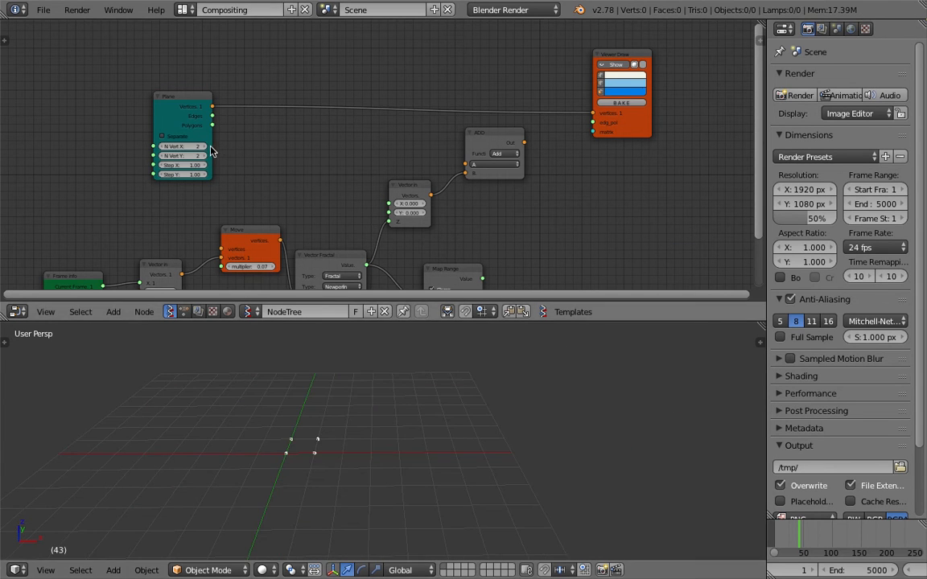
middle_drag(432, 395, 412, 412)
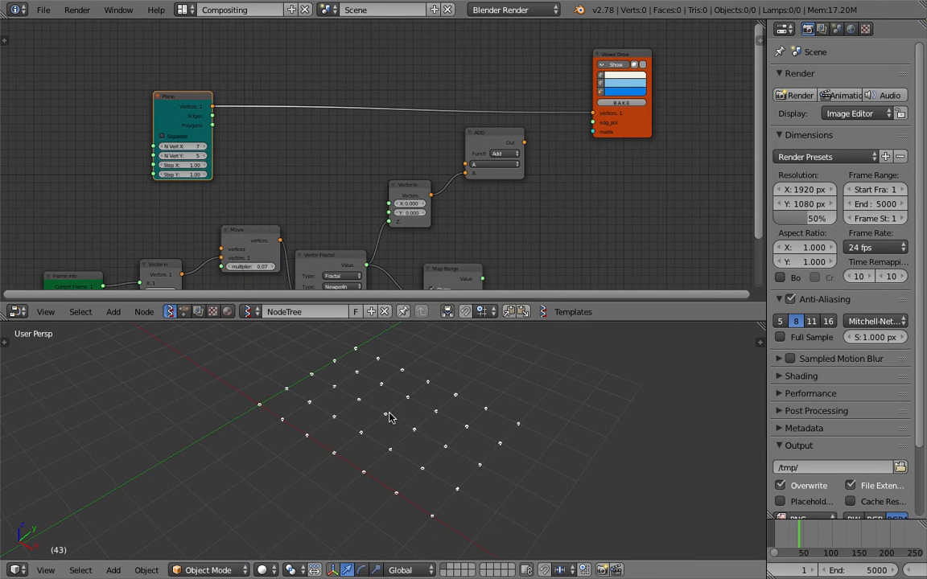
middle_drag(285, 147, 315, 108)
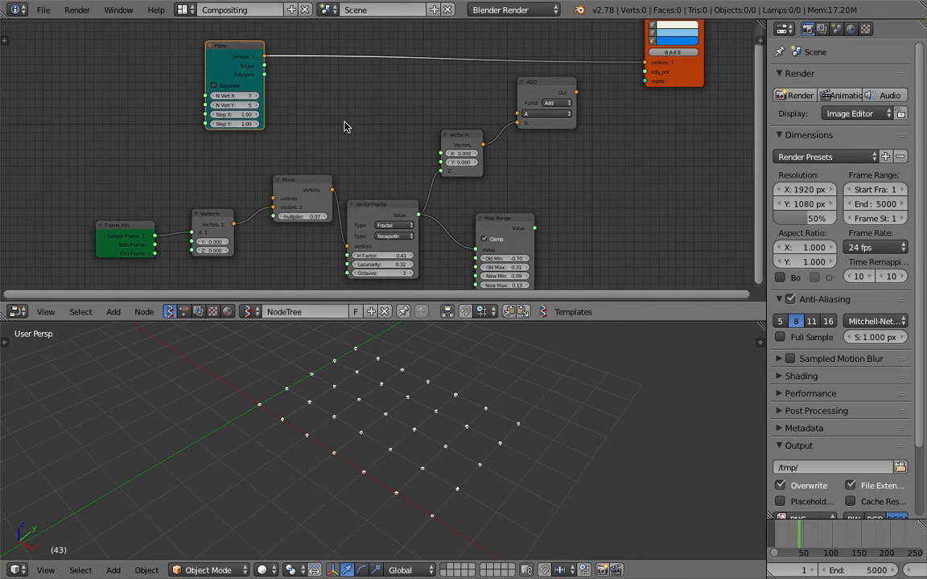
mouse_move(354, 203)
mouse_down()
mouse_move(364, 196)
mouse_move(354, 190)
mouse_up()
drag(265, 61, 271, 66)
drag(292, 108, 289, 104)
drag(238, 50, 201, 70)
drag(266, 194, 294, 199)
middle_drag(465, 105, 417, 126)
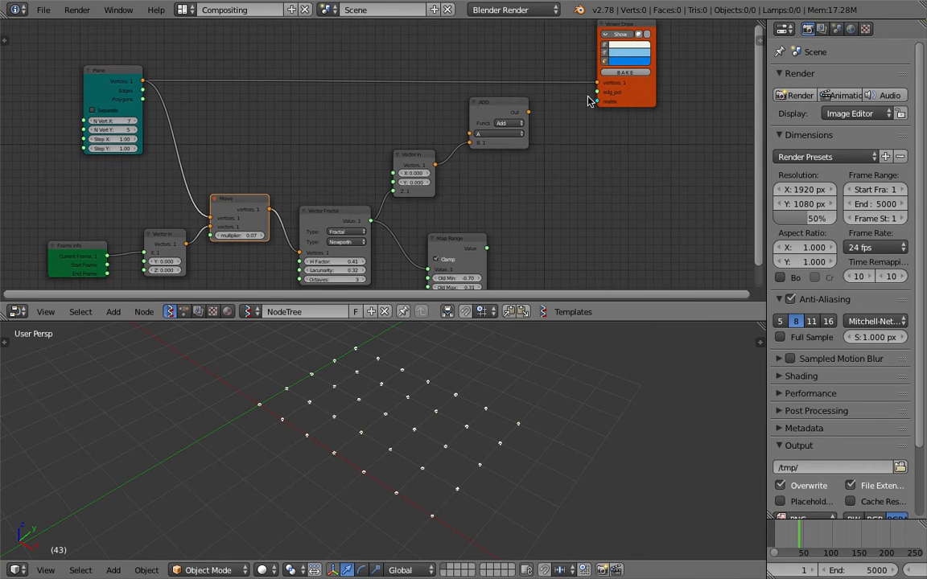
Connect the Plane's Vertices to the ADD node's A and the ADD's Out to the Viewer Draw's vertices, and play the animation.
drag(512, 102, 513, 116)
drag(642, 103, 671, 100)
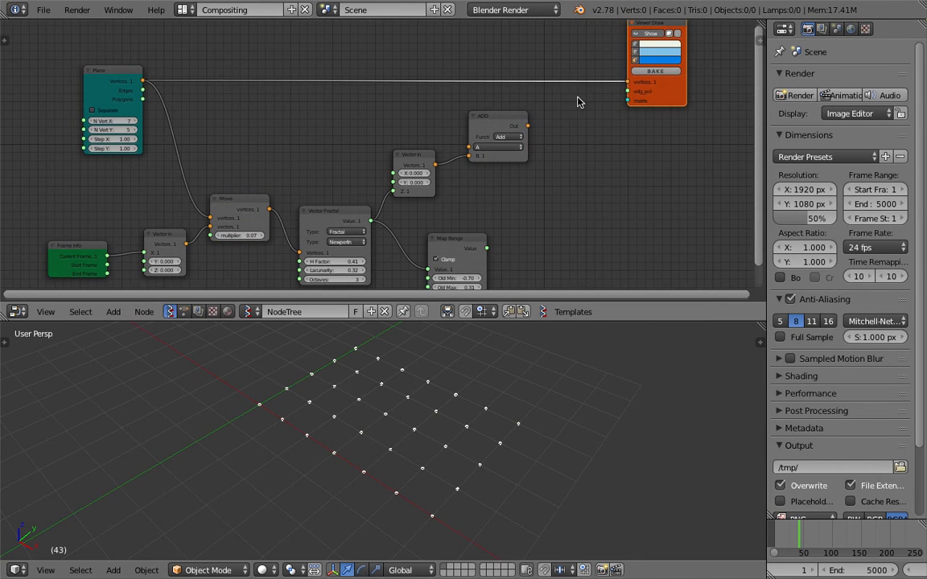
drag(501, 126, 504, 121)
drag(141, 80, 217, 85)
drag(509, 125, 475, 142)
drag(531, 121, 516, 81)
middle_drag(523, 429, 410, 447)
key(alt+a)
middle_drag(328, 440, 323, 415)
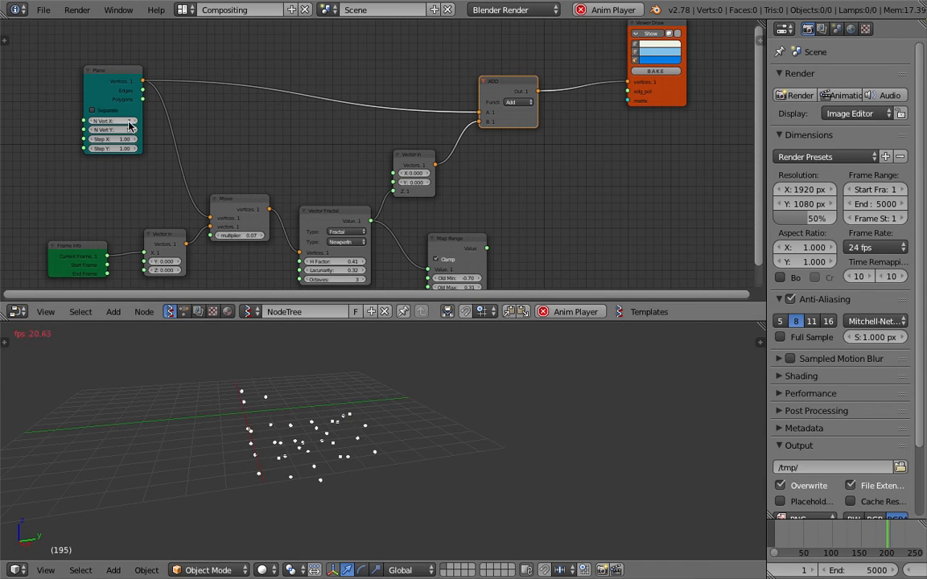
Set the Plane's N Vert X to 32 and N Vert Y to 27, and save the file.
drag(112, 130, 153, 129)
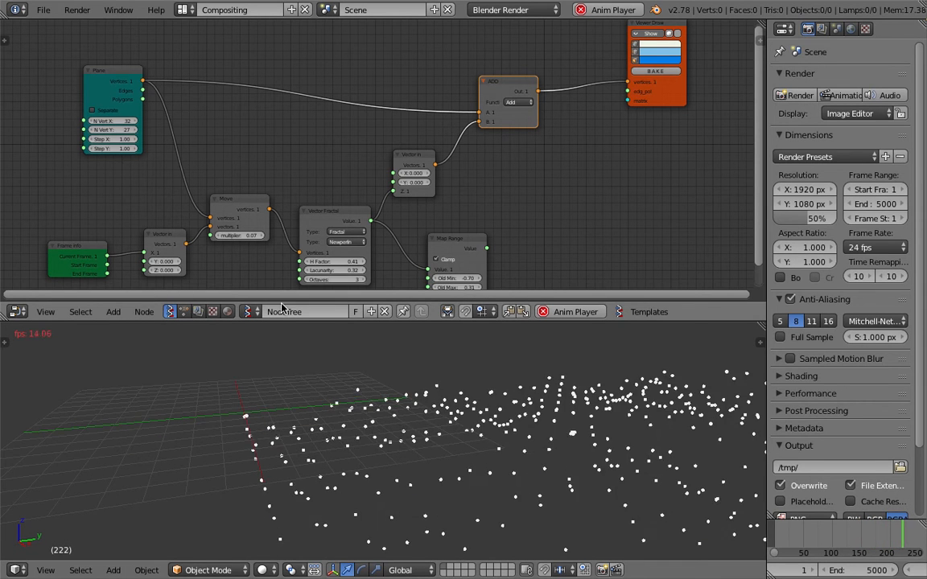
middle_drag(332, 394, 455, 457)
scroll(521, 410, down, 4)
key(ctrl+s)
click(455, 457)
scroll(474, 436, down, 2)
scroll(428, 432, up, 3)
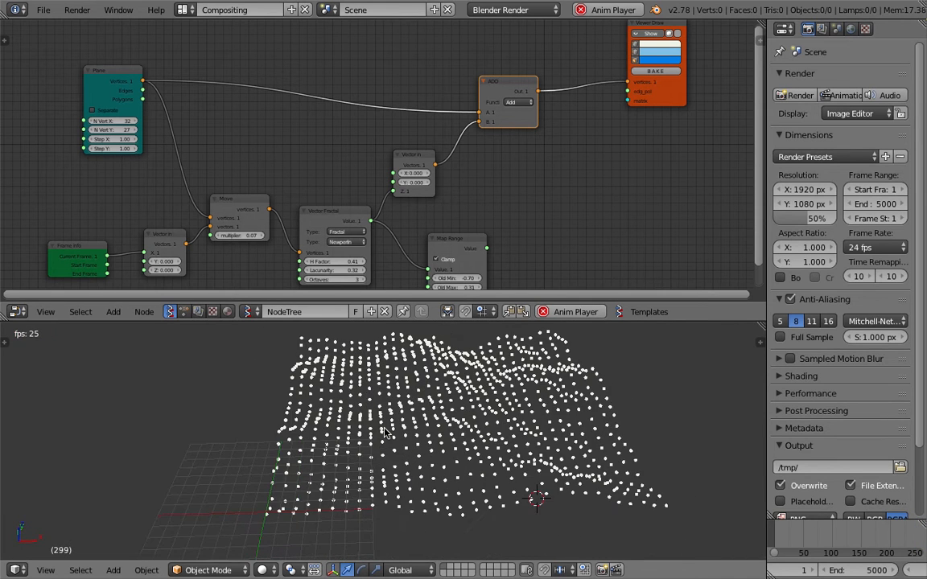
Set the Plane's N Vert X and N Vert Y to 5 and save the file.
drag(665, 27, 640, 30)
drag(108, 120, 109, 126)
text(5)
key(Return)
scroll(384, 423, up, 2)
key(ctrl+s)
click(385, 422)
middle_drag(385, 423, 351, 422)
middle_drag(341, 196, 328, 144)
key(ctrl+s)
click(367, 145)
Set the Vector Fractal's H Factor to 0.35 and Lacunarity to 0.77 and the Move multiplier to 0.02, and stop the animation.
drag(453, 193, 423, 136)
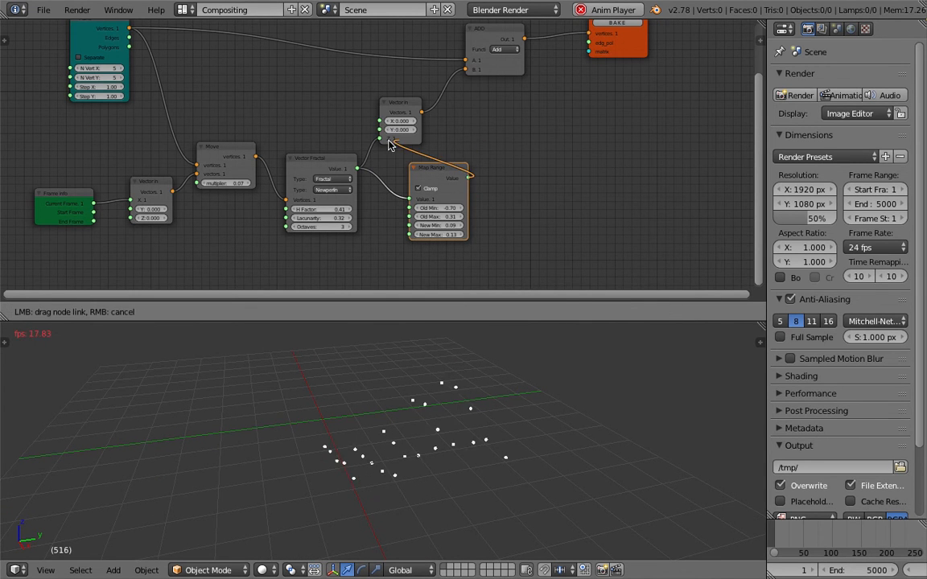
drag(527, 164, 381, 218)
scroll(381, 218, up, 1)
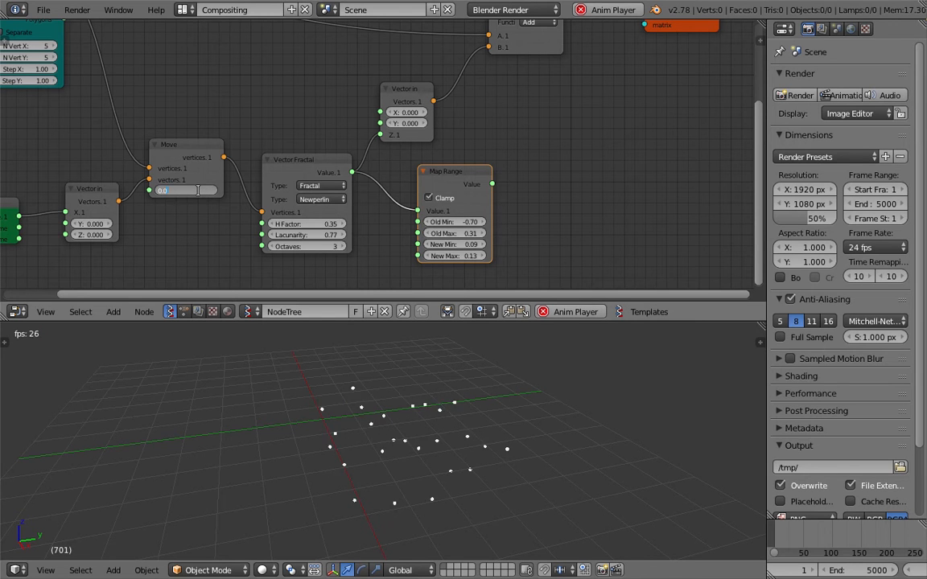
key(Escape)
key(ctrl+s)
click(600, 439)
scroll(573, 203, down, 3)
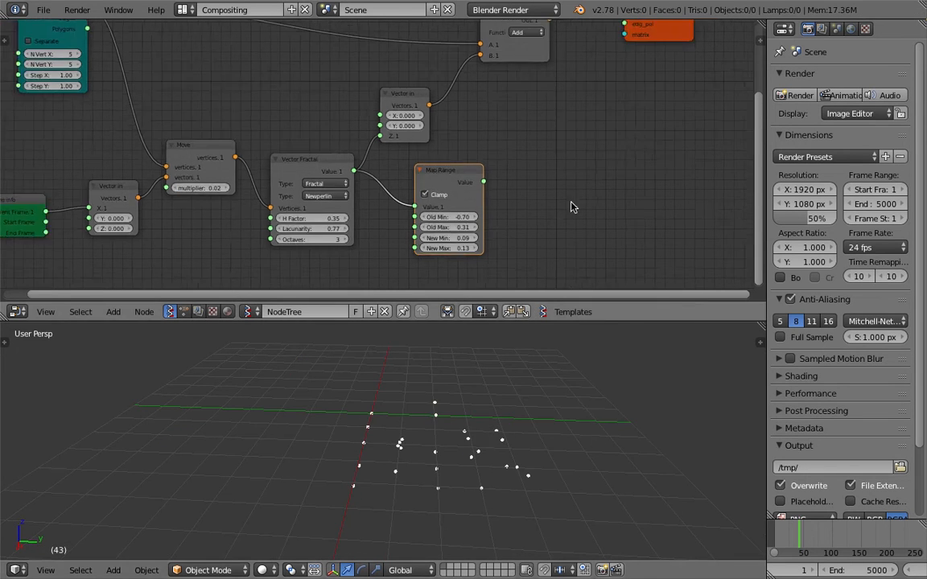
Move the Viewer Draw node further from the ADD node and save the file.
middle_drag(527, 173, 527, 176)
middle_drag(523, 415, 415, 409)
middle_drag(519, 439, 478, 437)
drag(599, 104, 621, 92)
middle_drag(585, 117, 596, 169)
click(87, 122)
scroll(307, 107, up, 2)
middle_drag(563, 483, 459, 445)
key(ctrl+s)
click(459, 445)
shift+scroll(507, 83, up, 1)
Add a Matrix in node beside the ADD node and connect the ADD's Out to its Location.
key(space)
text(matrix i)
key(Return)
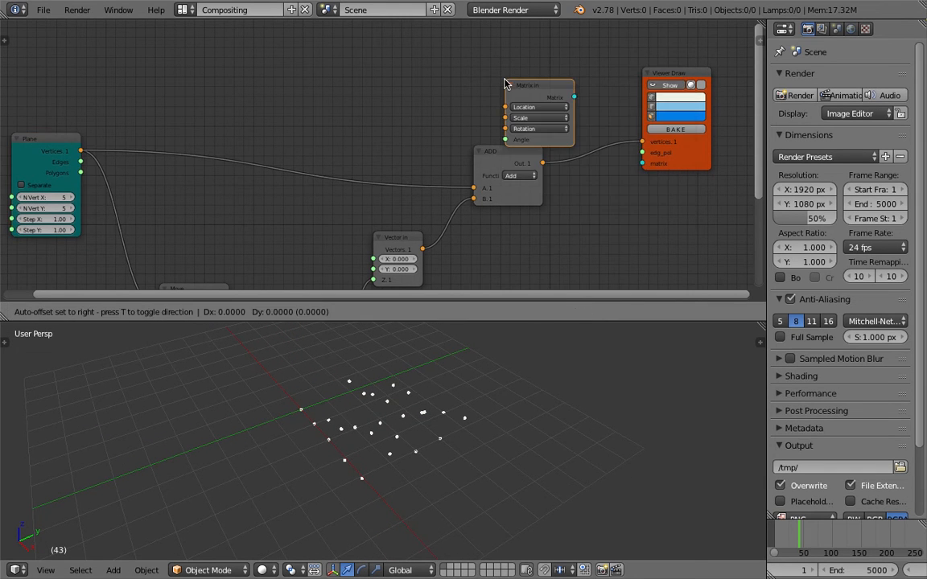
click(566, 195)
drag(542, 164, 568, 218)
Cut the link from the ADD node to the Viewer Draw and connect the Matrix in's Matrix to the Viewer Draw's matrix.
drag(636, 208, 638, 183)
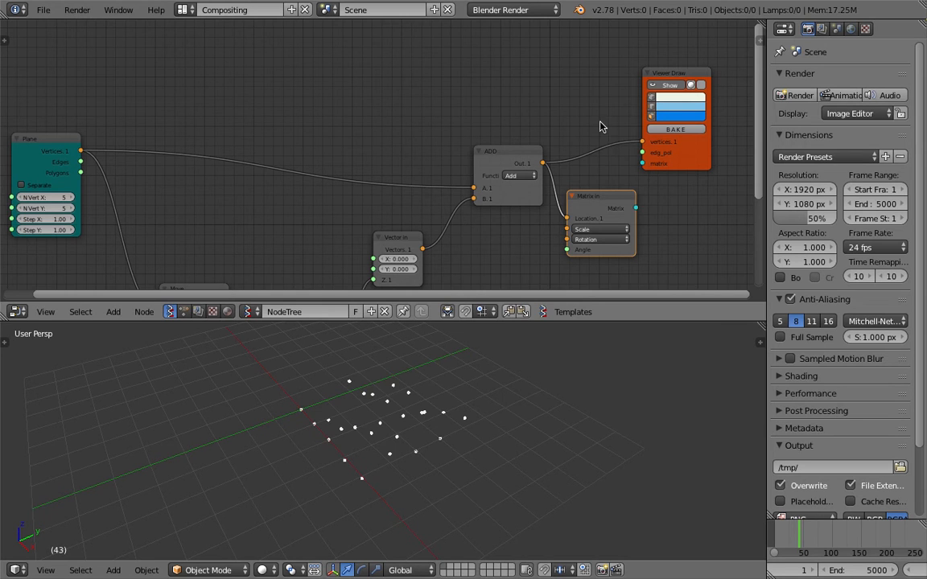
ctrl+right_drag(607, 166, 609, 168)
mouse_move(636, 207)
mouse_down()
mouse_move(648, 195)
mouse_move(644, 165)
mouse_up()
drag(703, 165, 749, 164)
drag(620, 215, 637, 168)
key(ctrl+s)
click(617, 314)
scroll(476, 443, up, 3)
middle_drag(476, 442, 529, 471)
Add a Box node and connect its Vers and Pols to the Viewer Draw's vertices and edg_pol.
key(shift+a)
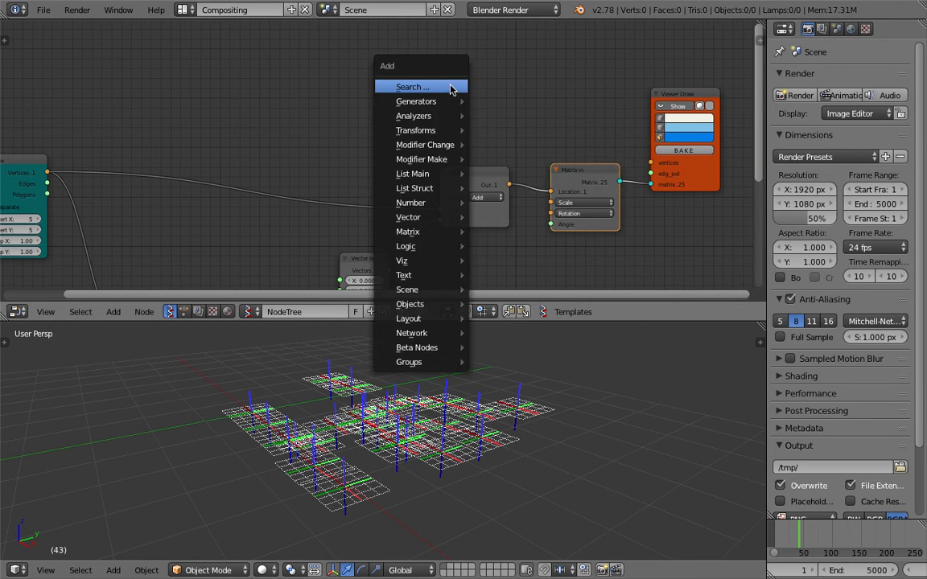
click(448, 86)
text(bo)
key(Return)
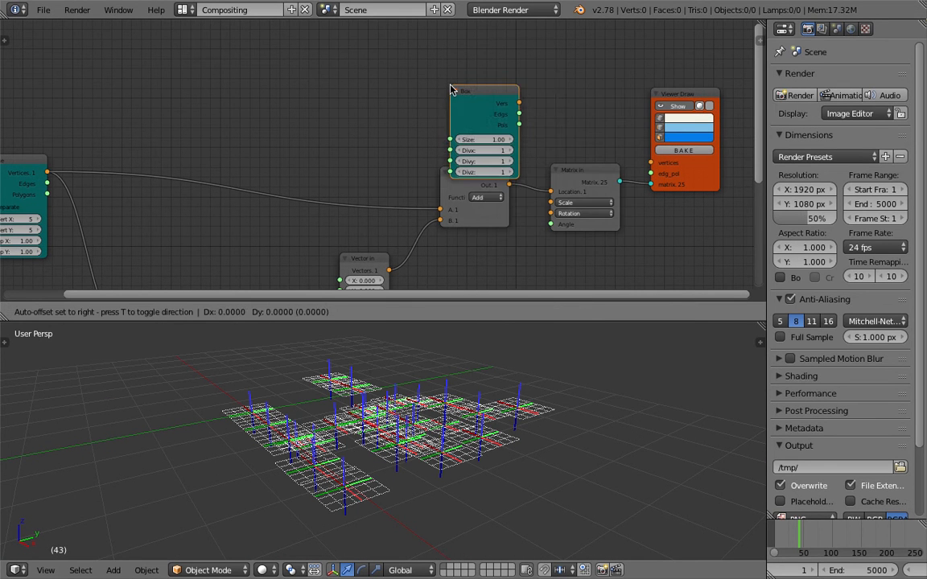
click(535, 36)
mouse_move(541, 50)
mouse_down()
mouse_move(636, 165)
mouse_move(651, 162)
mouse_up()
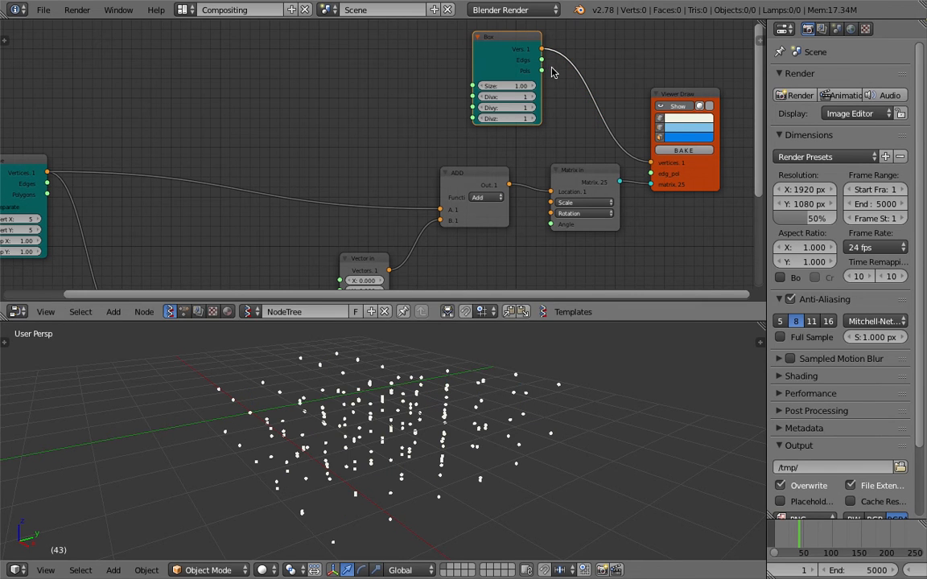
drag(542, 71, 651, 174)
mouse_move(514, 378)
middle_down()
mouse_move(504, 439)
mouse_move(398, 482)
mouse_move(394, 472)
middle_up()
Set the Plane's N Vert X and N Vert Y to 8 and save the file.
middle_drag(282, 218, 372, 175)
key(ctrl+s)
click(372, 175)
scroll(366, 173, down, 1)
drag(129, 173, 179, 183)
scroll(347, 421, down, 4)
middle_drag(346, 422, 435, 360)
key(ctrl+s)
click(475, 397)
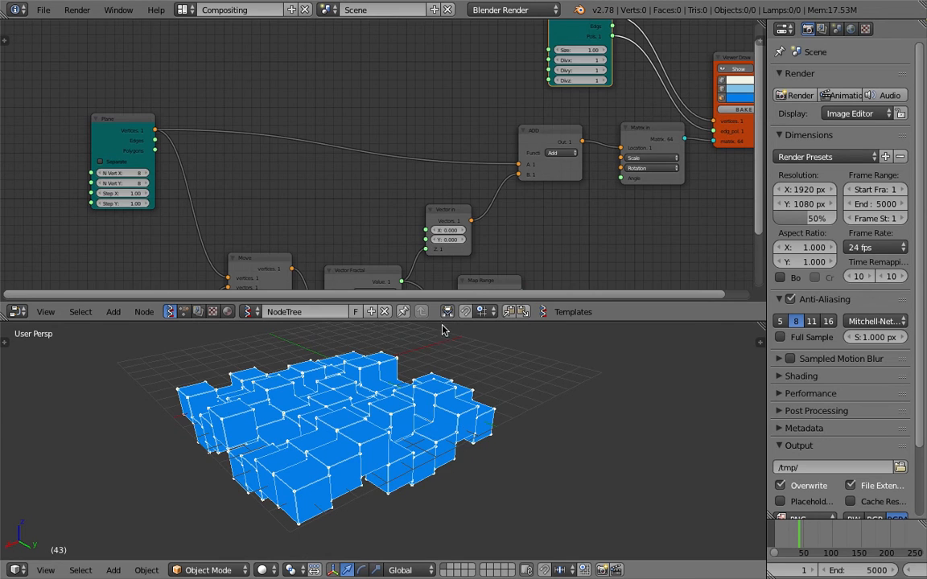
Enlarge the 3D viewport by shrinking the node editor, and shift the Plane node slightly.
drag(441, 321, 442, 226)
shift+middle_drag(423, 325, 449, 371)
scroll(399, 162, down, 2)
middle_drag(397, 161, 330, 122)
drag(106, 41, 91, 43)
middle_drag(129, 65, 160, 66)
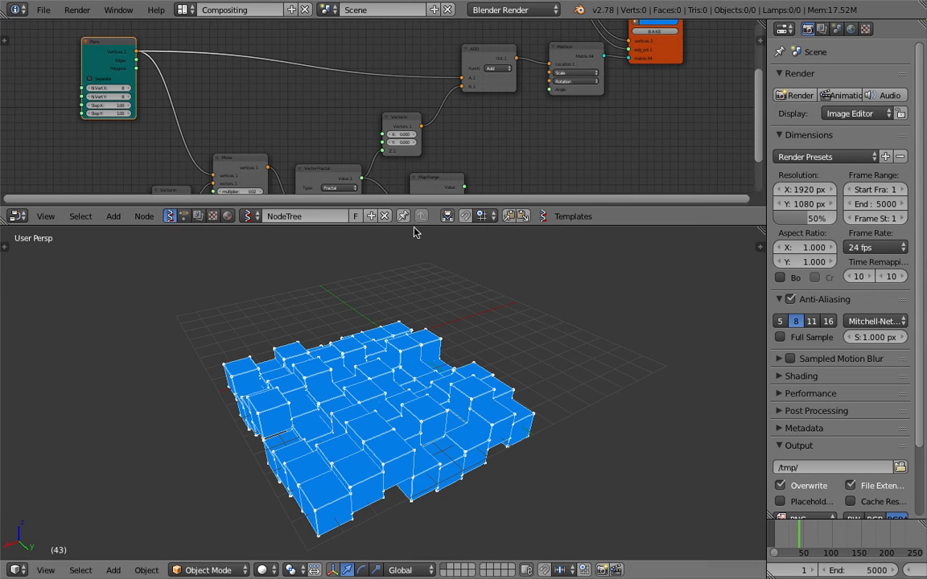
drag(415, 225, 418, 257)
Rearrange the ADD, Viewer Draw and Box nodes so that they are neatly spaced around the Matrix in node.
middle_drag(493, 393, 452, 382)
middle_drag(447, 127, 451, 159)
drag(486, 98, 473, 87)
click(575, 94)
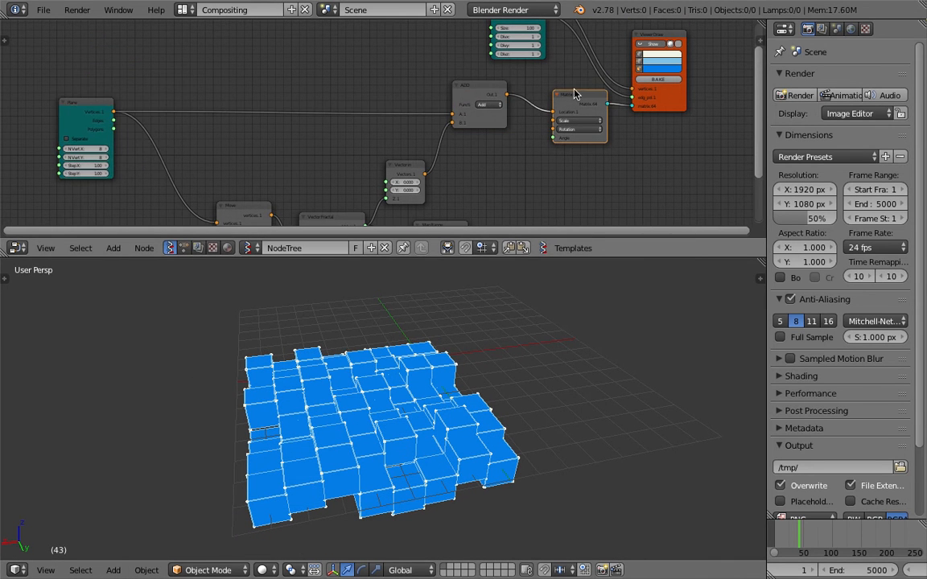
drag(678, 104, 691, 81)
middle_drag(604, 77, 596, 131)
drag(503, 47, 547, 55)
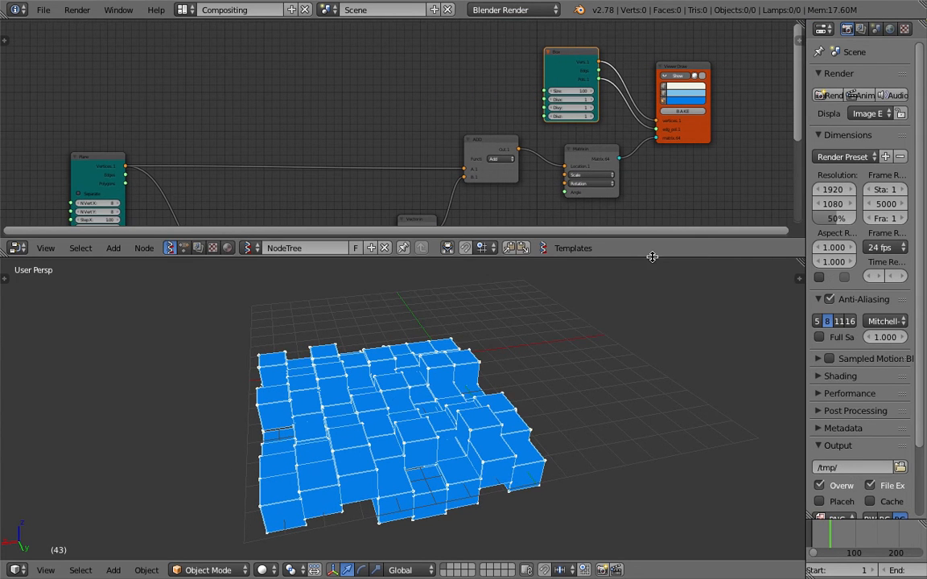
Enlarge the node editor and move the Viewer Draw node further from the Box node.
drag(652, 256, 654, 333)
middle_drag(467, 464, 465, 404)
middle_drag(377, 244, 355, 170)
scroll(351, 177, up, 1)
scroll(366, 174, down, 1)
drag(700, 79, 722, 82)
middle_drag(643, 141, 649, 174)
mouse_move(525, 139)
middle_down()
mouse_move(489, 178)
mouse_move(364, 217)
middle_up()
scroll(517, 224, up, 7)
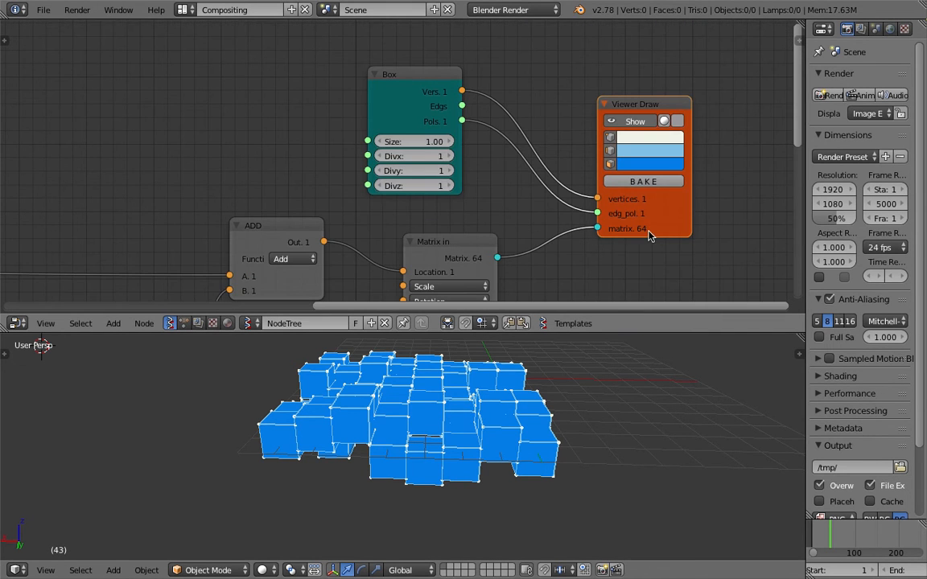
Rearrange the Vector in, Map Range, Vector Fractal and Move nodes into a tidier layout and save the file.
mouse_move(497, 357)
middle_down()
mouse_move(430, 404)
mouse_move(428, 393)
middle_up()
middle_drag(383, 220, 503, 155)
scroll(503, 155, down, 1)
click(712, 86)
mouse_move(509, 428)
middle_down()
mouse_move(482, 409)
mouse_move(519, 402)
middle_up()
scroll(193, 182, down, 5)
mouse_move(193, 182)
middle_down()
mouse_move(287, 131)
mouse_move(337, 116)
middle_up()
drag(447, 176, 453, 144)
drag(471, 242, 503, 220)
drag(358, 232, 369, 197)
middle_drag(382, 162, 402, 118)
drag(300, 178, 302, 156)
scroll(310, 171, up, 2)
key(ctrl+s)
click(314, 183)
Set the Move node's multiplier to 0.23 and play the animation.
mouse_move(289, 195)
mouse_down()
mouse_move(315, 196)
mouse_move(307, 196)
mouse_up()
key(alt+a)
middle_drag(585, 418, 628, 439)
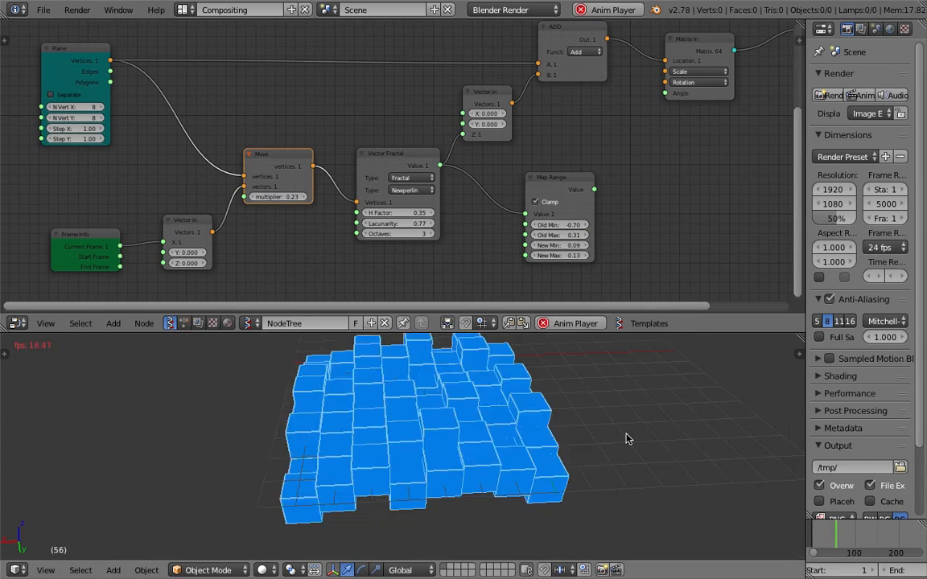
Set the Box Size to 0.70 during playback, then stop the animation and save the file.
middle_drag(562, 85, 341, 285)
drag(456, 166, 433, 167)
middle_drag(591, 412, 481, 424)
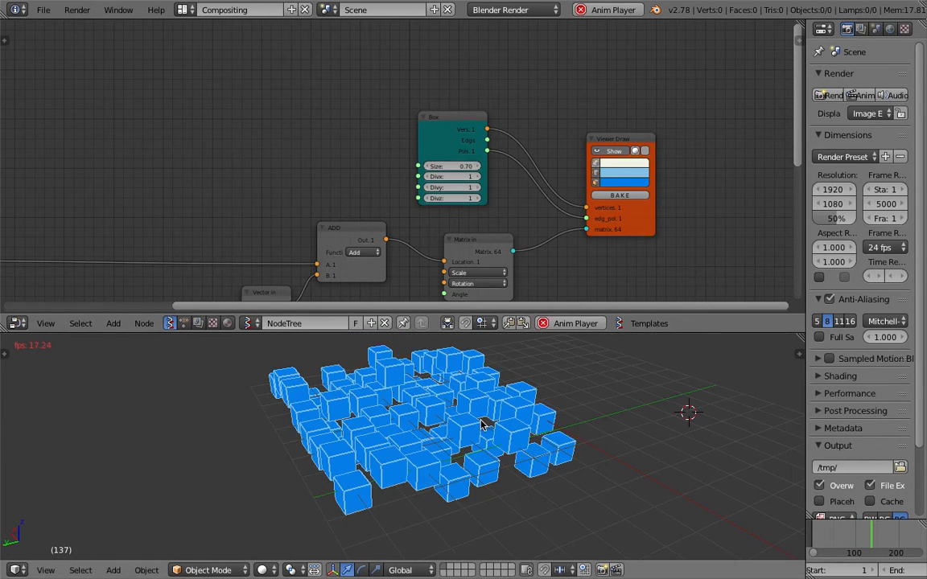
key(Escape)
key(ctrl+s)
middle_drag(366, 196, 391, 105)
click(387, 120)
Reposition the Matrix in node between the ADD and Viewer Draw nodes and save the file.
drag(512, 161, 522, 159)
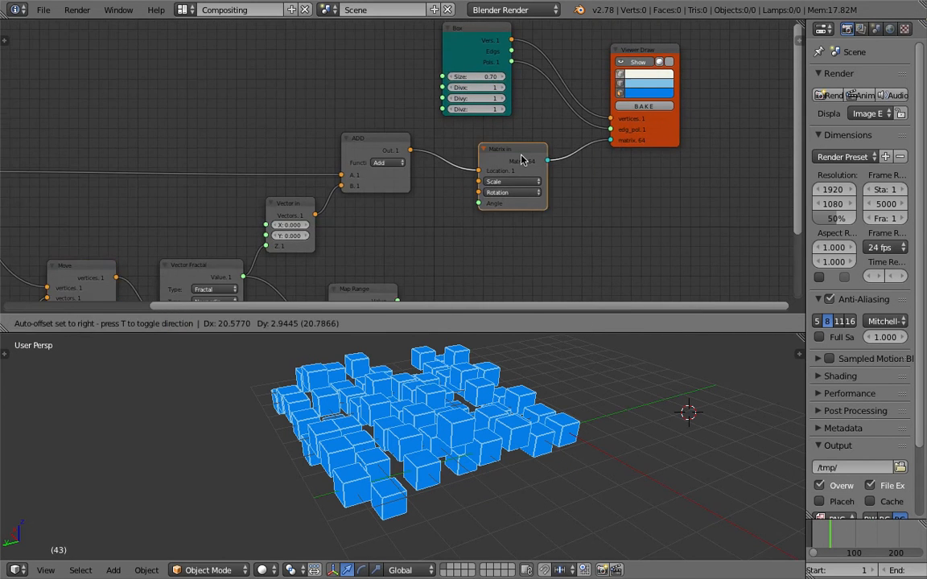
scroll(521, 159, up, 3)
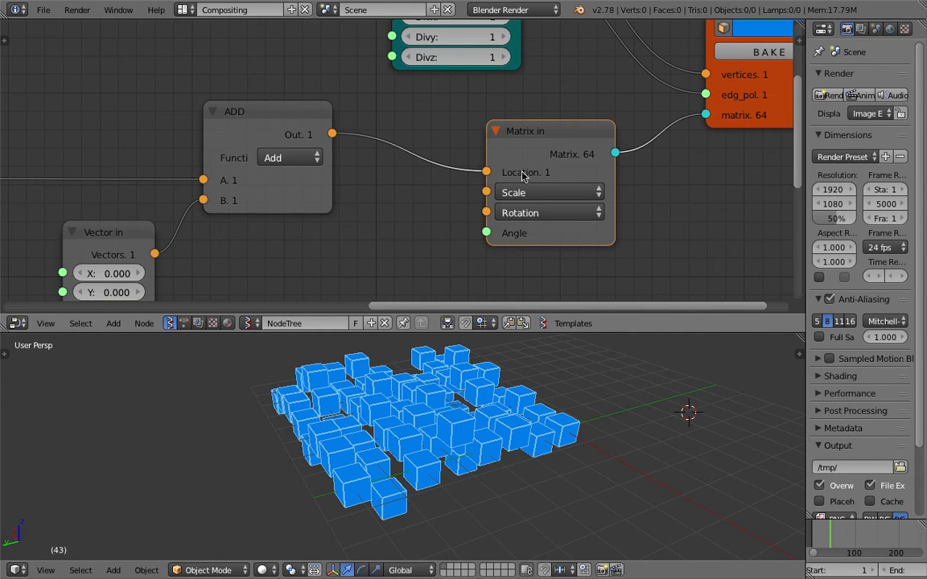
drag(512, 140, 479, 141)
scroll(641, 148, down, 2)
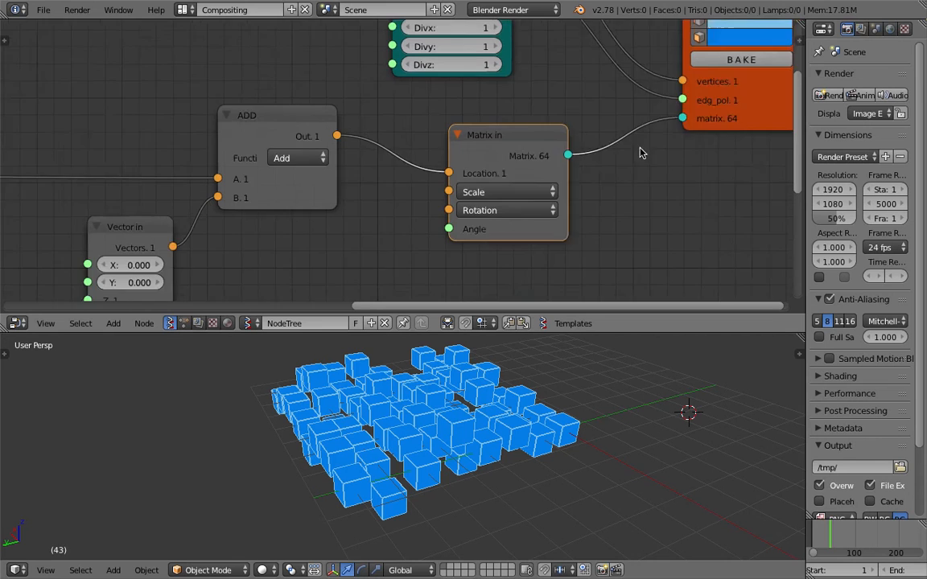
middle_drag(650, 140, 559, 154)
scroll(618, 129, up, 2)
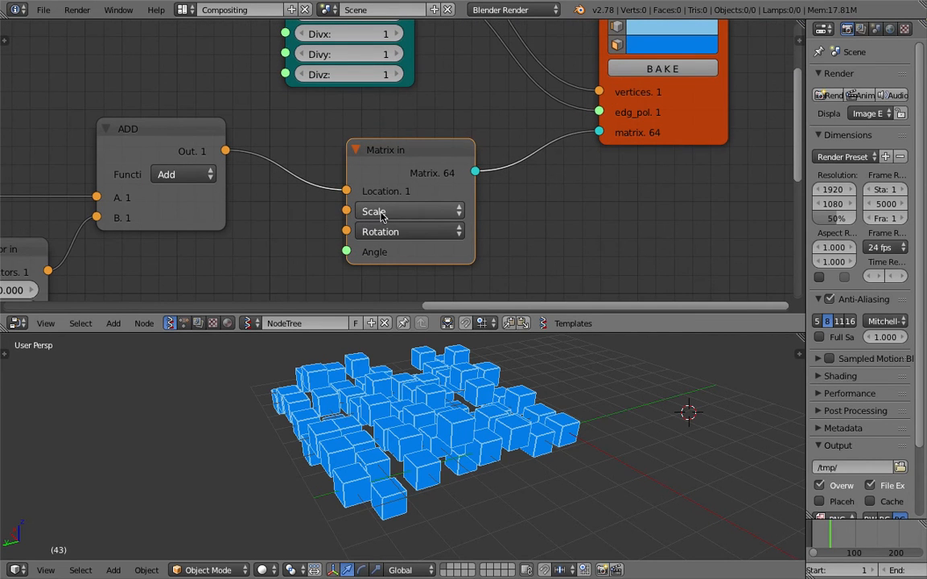
scroll(387, 253, down, 2)
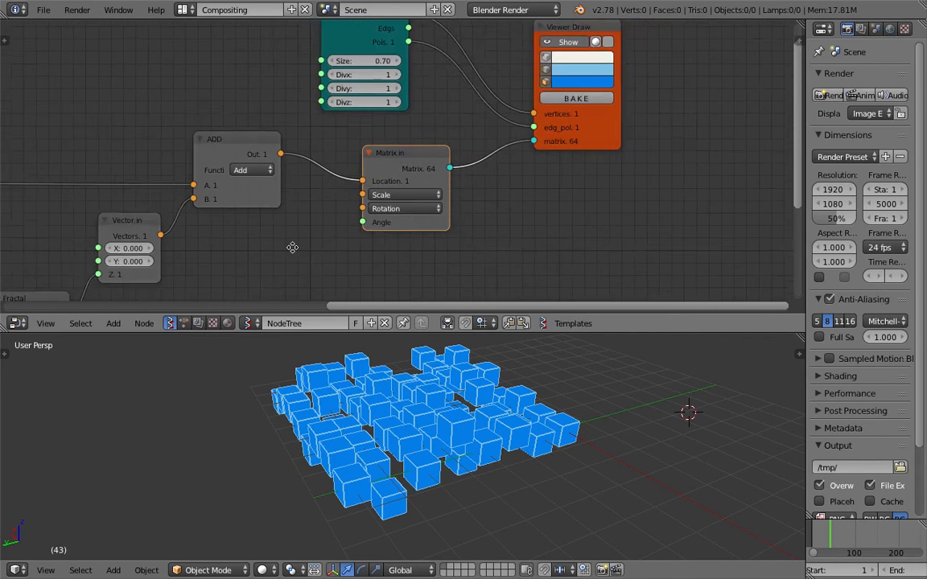
middle_drag(291, 248, 378, 149)
scroll(378, 149, up, 1)
key(ctrl+s)
click(378, 149)
Shift the Matrix in node to make room and add a new Vector in node in front of it.
middle_drag(278, 237, 397, 156)
middle_drag(528, 237, 525, 254)
middle_drag(528, 93, 543, 193)
drag(567, 133, 599, 152)
middle_drag(517, 203, 534, 158)
key(shift+a)
click(535, 158)
text(vecto)
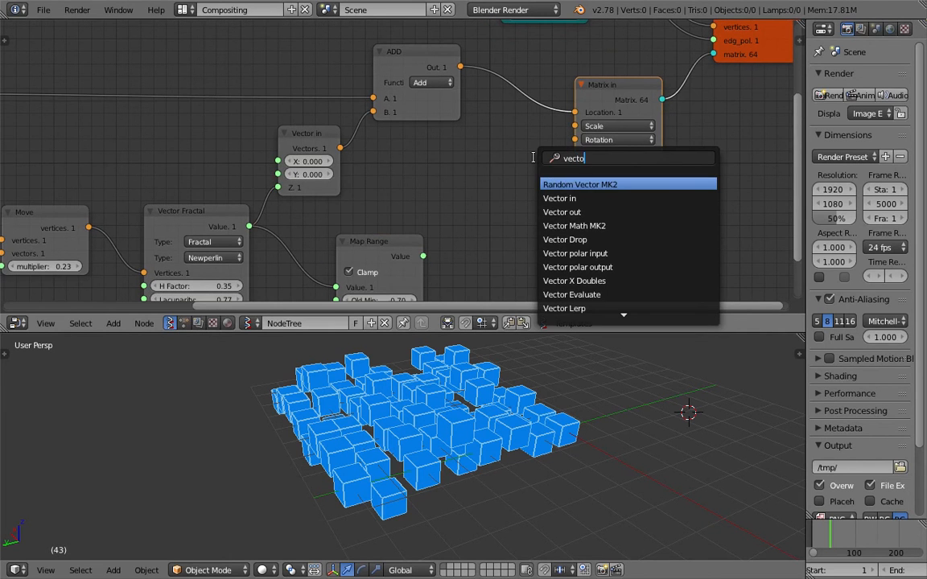
text(r)
key(Down)
key(Return)
click(479, 157)
Connect the new Vector in node to Matrix in's Scale and set its X and Y to 1.
drag(538, 172, 575, 126)
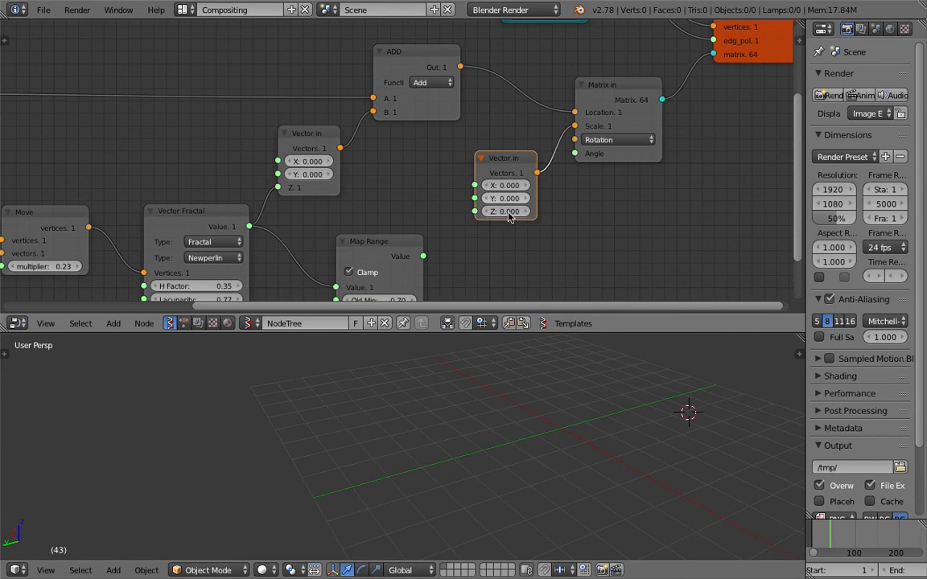
middle_drag(463, 386, 482, 418)
drag(513, 188, 514, 199)
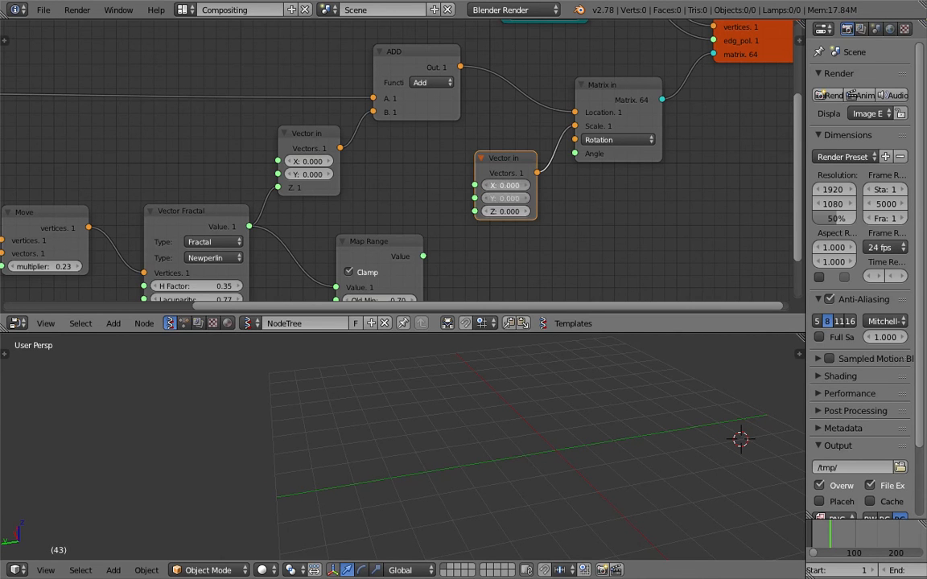
text(1)
key(Return)
Adjust the scale Vector in node's Z value to change the boxes' height, and save the file.
middle_drag(476, 392, 570, 414)
key(ctrl+s)
click(567, 413)
drag(496, 212, 571, 212)
key(ctrl+s)
click(493, 215)
Connect the Vector Fractal's Value to the scale Vector in's Z, preview the animation and save the file.
middle_drag(259, 200, 376, 131)
scroll(408, 129, down, 1)
drag(354, 133, 601, 122)
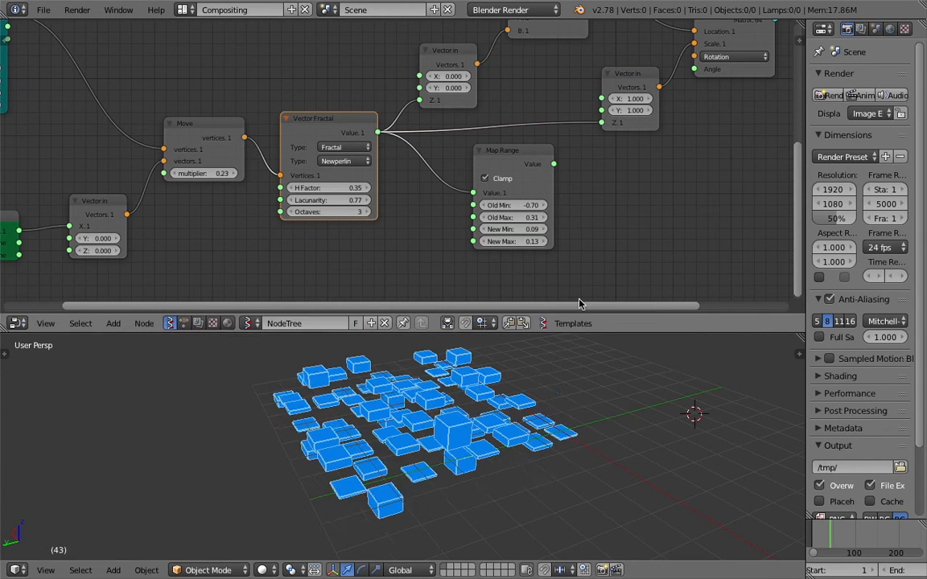
key(alt+a)
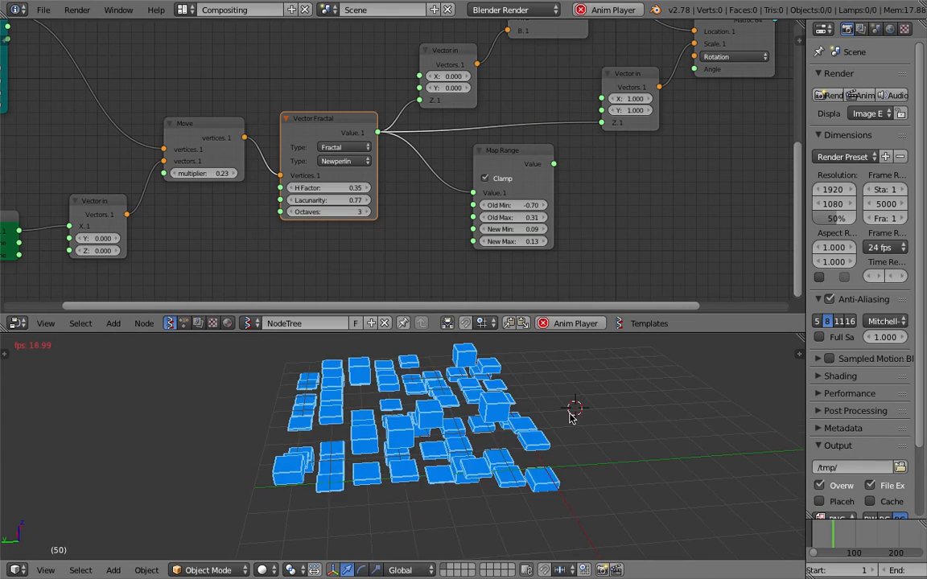
key(ctrl+s)
click(501, 419)
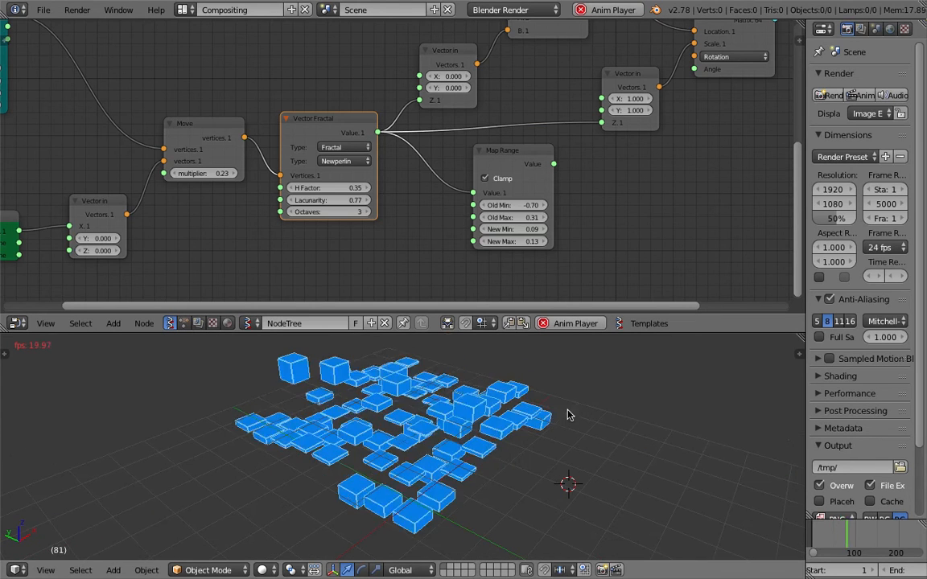
key(Escape)
Move the Plane node further away from the Frame info node.
key(Home)
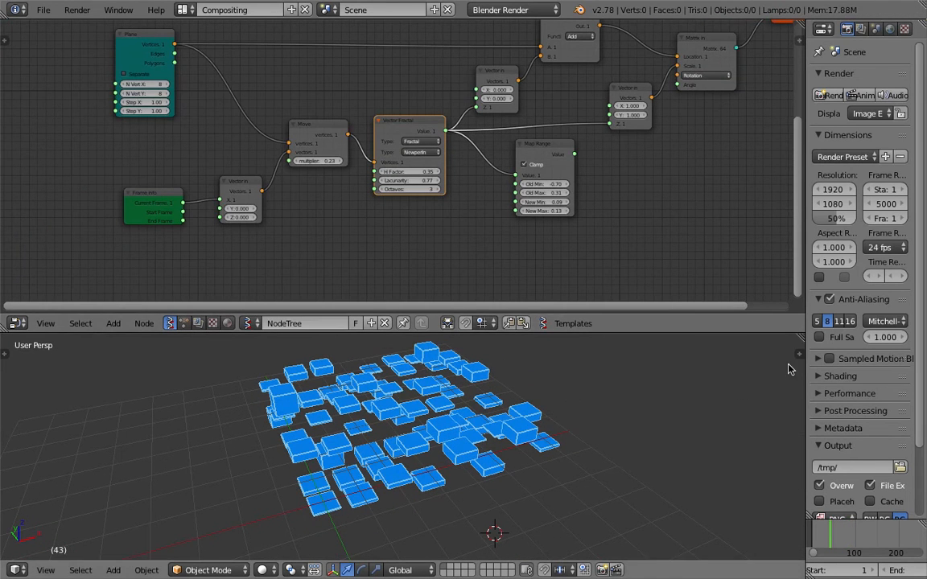
middle_drag(153, 83, 230, 180)
drag(215, 149, 196, 120)
middle_drag(325, 99, 312, 185)
key(shift+a)
click(291, 113)
text(random)
key(Down)
key(Escape)
middle_drag(313, 134, 284, 57)
Enlarge the 3D viewport by shrinking the node editor and save the file.
middle_drag(619, 450, 484, 444)
drag(500, 332, 501, 217)
middle_drag(498, 350, 485, 330)
key(ctrl+s)
click(485, 330)
Cut the link from ADD to Matrix in and connect the Plane's Vertices to Matrix in's Location.
middle_drag(728, 123, 527, 127)
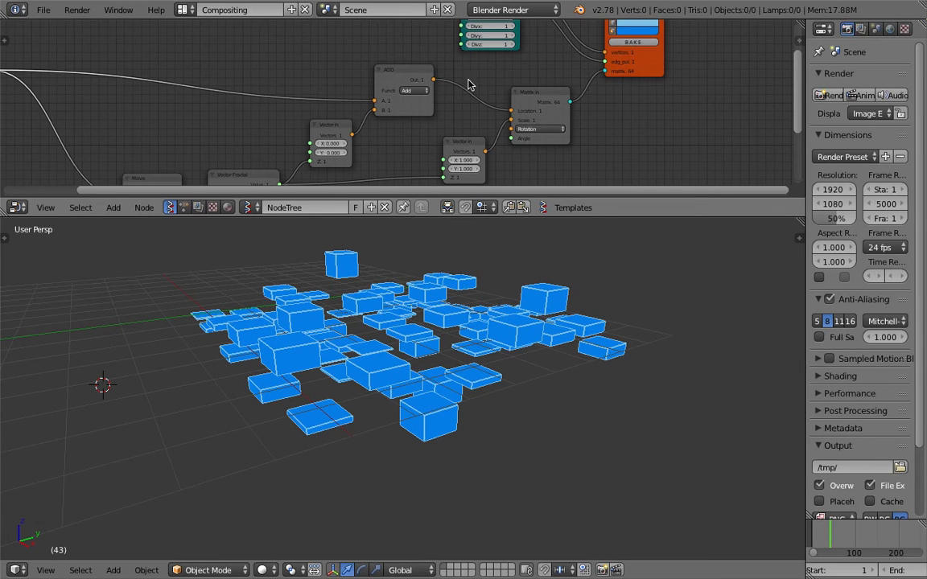
ctrl+drag(468, 79, 489, 111)
scroll(316, 85, down, 2)
middle_drag(86, 91, 259, 107)
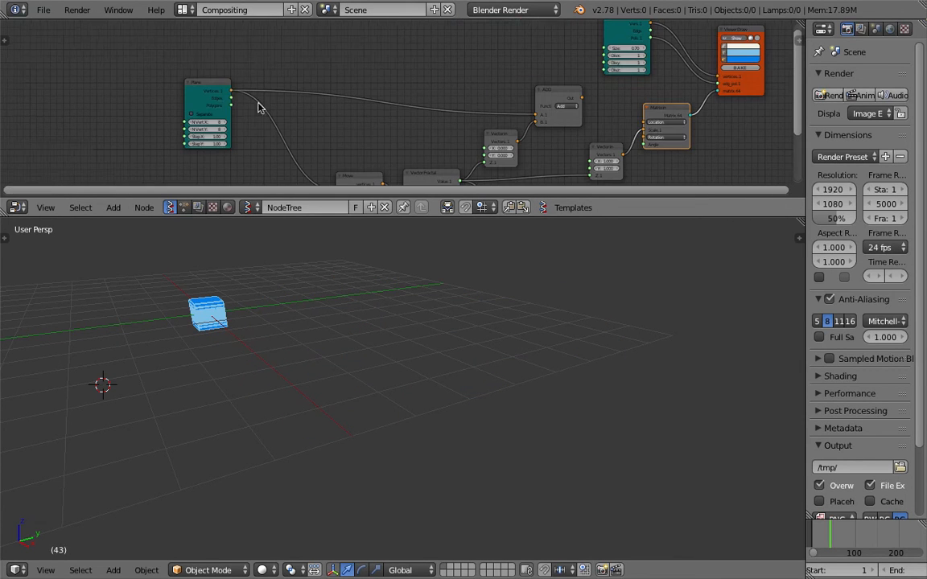
drag(231, 95, 640, 127)
drag(232, 91, 235, 93)
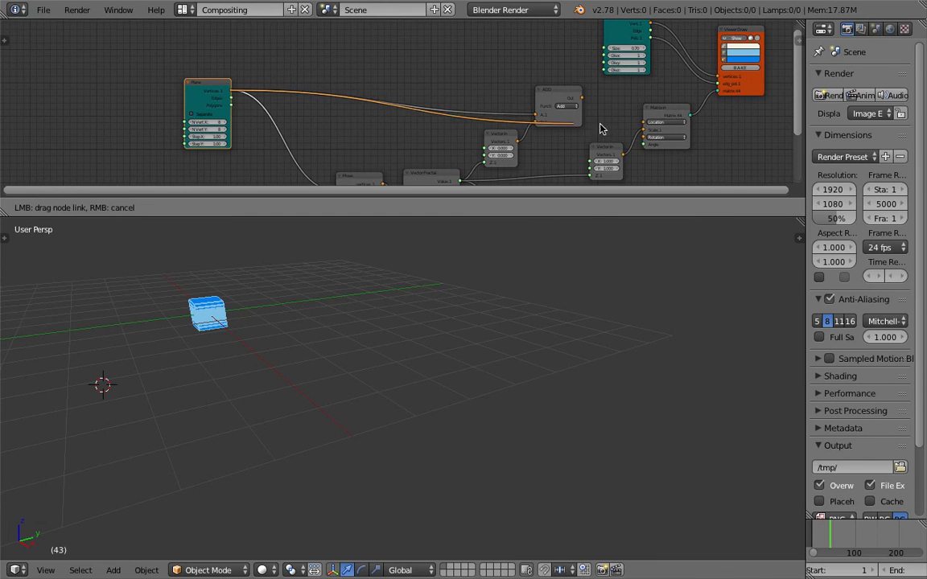
drag(642, 123, 644, 123)
Save the file, enlarge the node editor and move the Map Range node closer to the Vector Fractal.
middle_drag(475, 315, 563, 347)
middle_drag(659, 141, 488, 75)
key(ctrl+s)
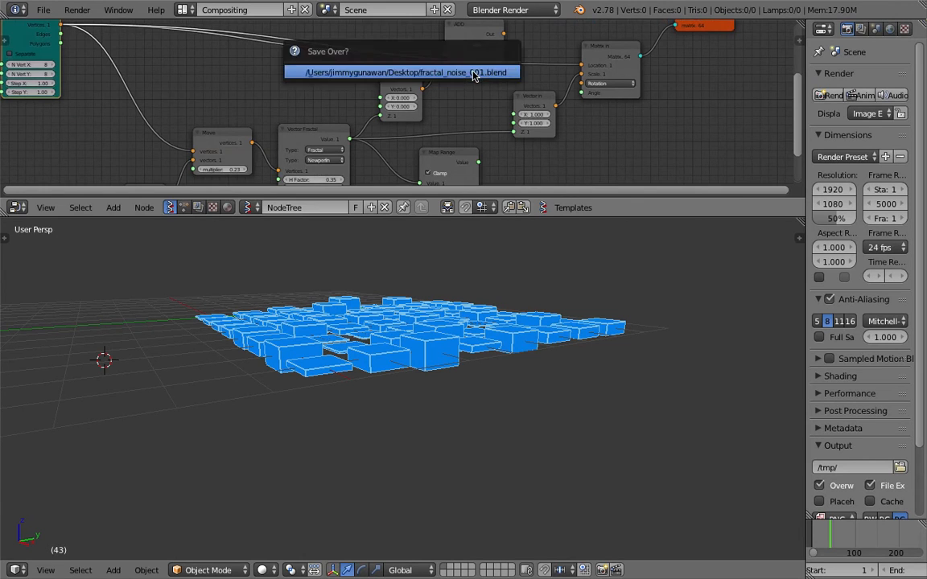
drag(627, 217, 627, 340)
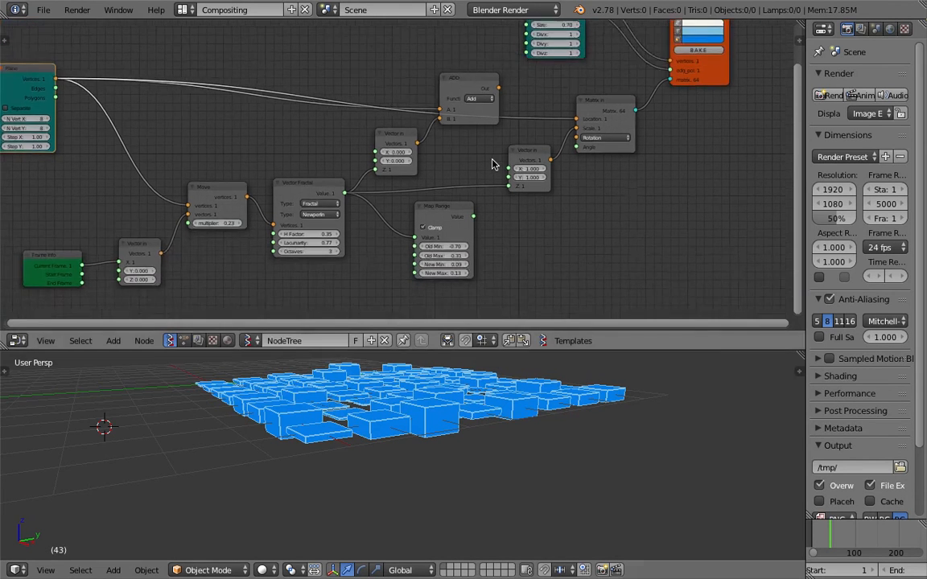
key(ctrl+s)
scroll(442, 214, up, 1)
drag(449, 214, 437, 211)
middle_drag(437, 211, 405, 215)
scroll(366, 219, up, 2)
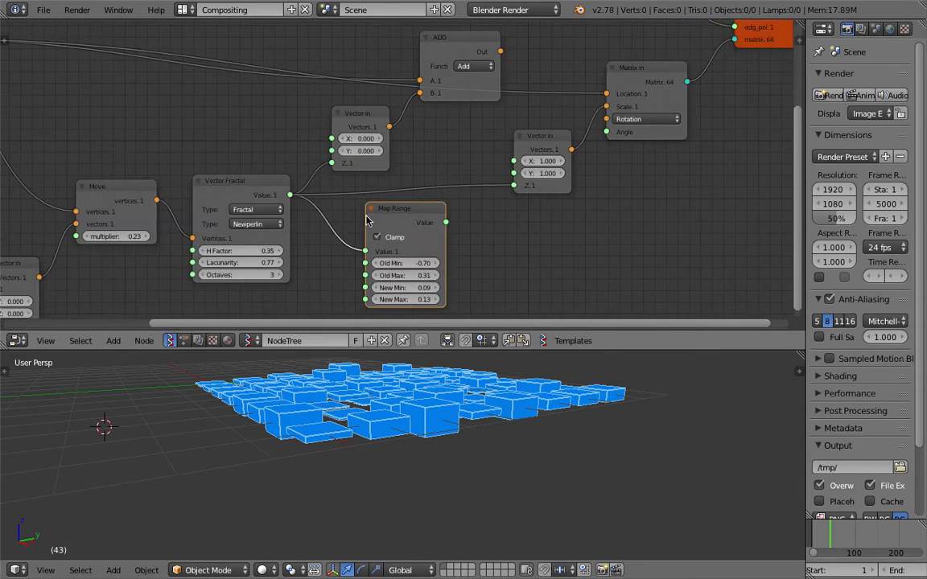
Try linking the Map Range's Value directly to Matrix in's Scale with New Min 0.57 and New Max 1.00.
click(260, 192)
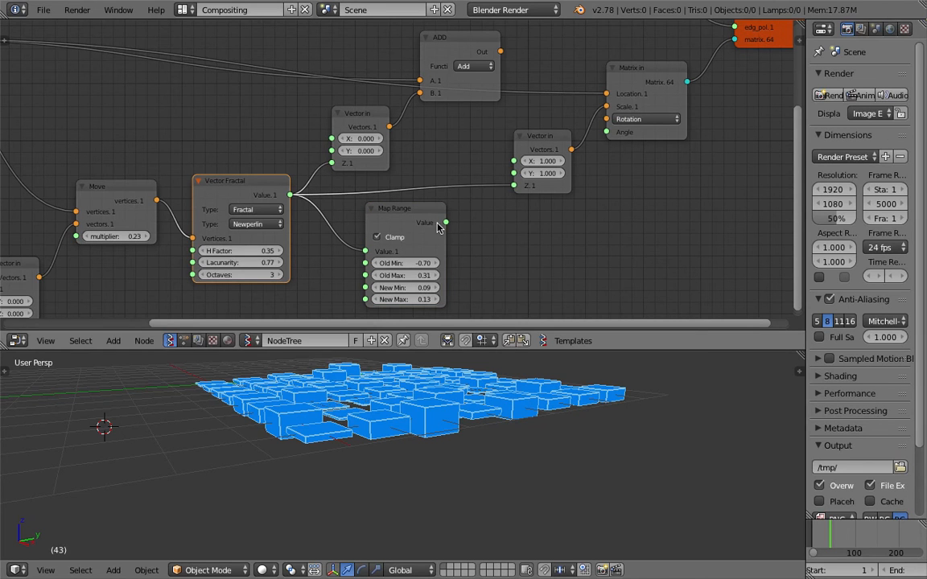
drag(442, 223, 519, 186)
drag(609, 110, 607, 107)
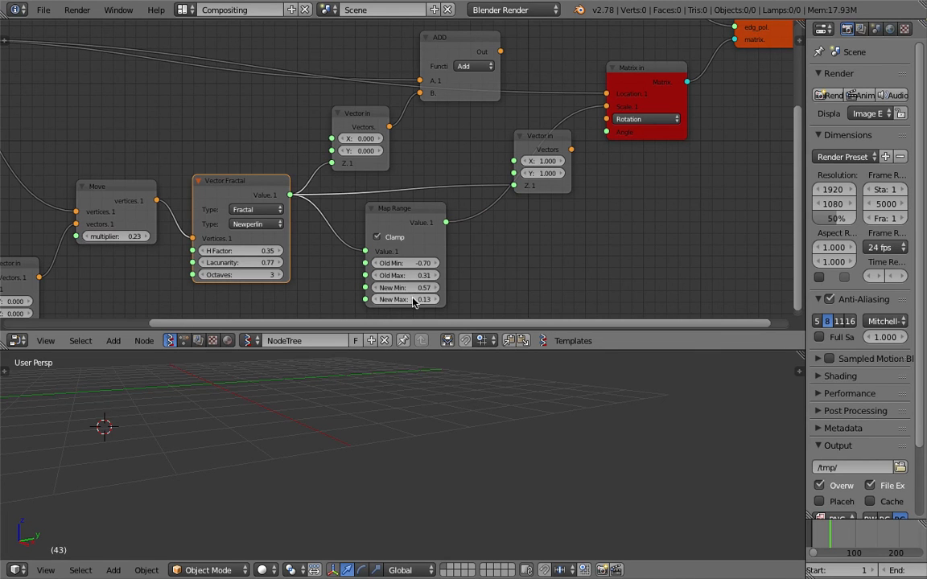
drag(448, 226, 498, 199)
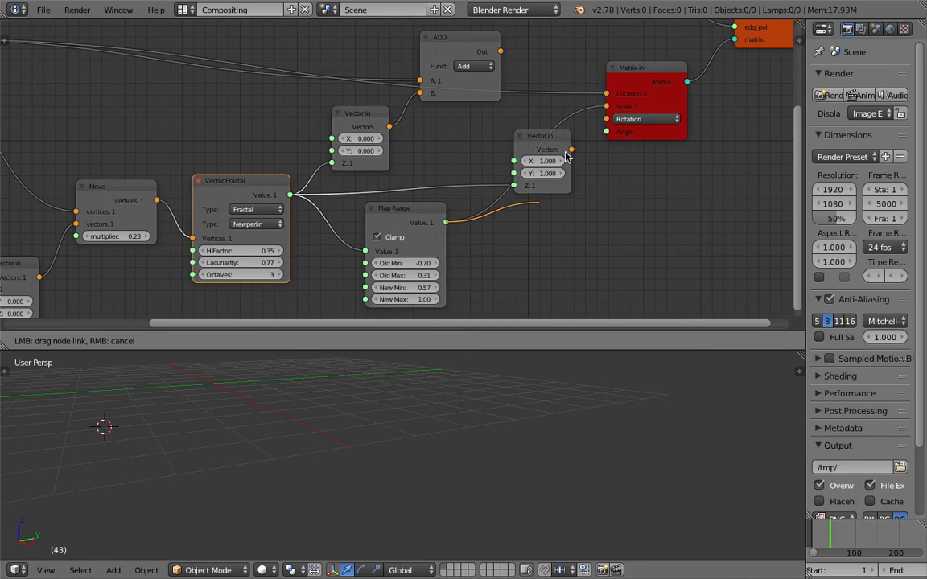
drag(557, 143, 554, 142)
Connect the Map Range's Value to the scale Vector in's Z, relink that node to Matrix in's Scale, and save.
drag(547, 140, 511, 131)
drag(444, 223, 494, 175)
drag(546, 141, 607, 107)
drag(522, 129, 532, 137)
middle_drag(492, 370, 478, 426)
key(ctrl+s)
click(478, 426)
Set the Map Range's New Min to 0.06 and New Max to 4.39, save the file and play the animation.
drag(418, 288, 691, 300)
middle_drag(551, 500, 488, 477)
scroll(487, 476, down, 4)
key(ctrl+s)
click(488, 478)
key(alt+a)
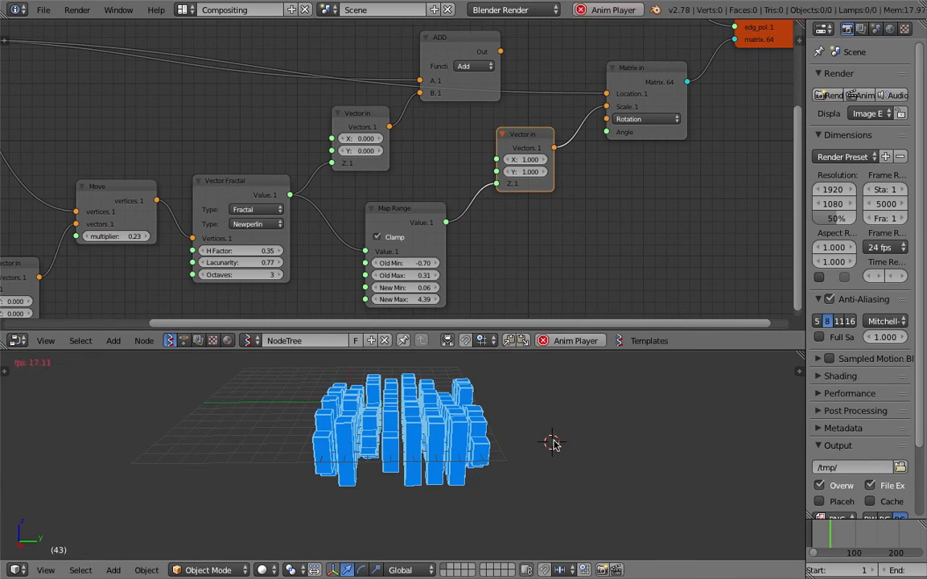
middle_drag(382, 438, 351, 479)
middle_drag(473, 216, 561, 203)
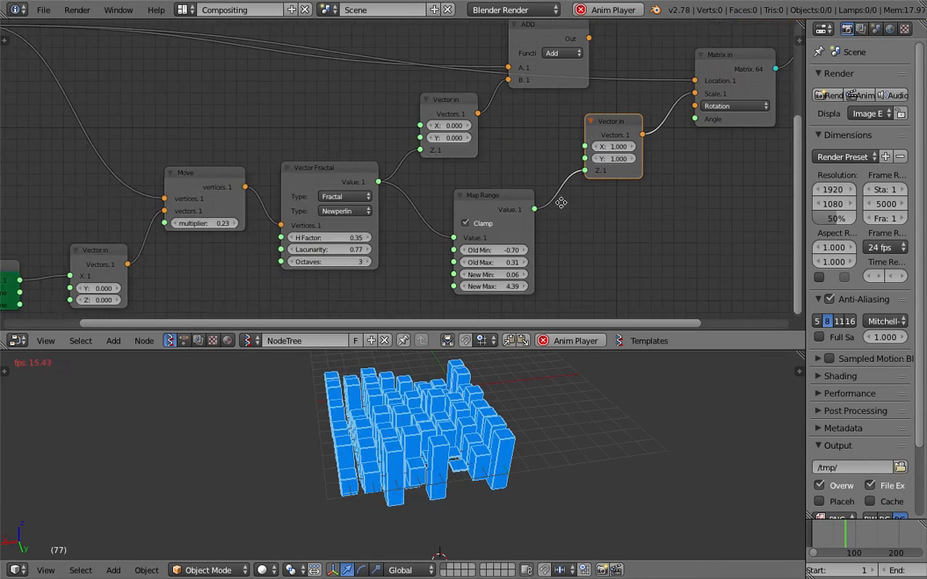
Set the Move node's multiplier to 0.1, stop the animation and save the file.
middle_drag(95, 264, 354, 253)
click(456, 214)
text(0.1)
key(Return)
key(Escape)
middle_drag(562, 429, 378, 435)
key(ctrl+s)
click(511, 469)
Increase the Plane's vertex counts to produce a much larger grid of boxes and view the result.
middle_drag(241, 103, 129, 123)
key(Return)
middle_drag(474, 366, 435, 282)
key(ctrl+Up)
scroll(535, 312, down, 3)
click(215, 11)
scroll(399, 177, down, 3)
Adjust the node layout slightly and save the file.
mouse_move(493, 102)
middle_down()
mouse_move(393, 120)
mouse_move(326, 208)
middle_up()
scroll(400, 173, up, 2)
drag(488, 128, 504, 116)
middle_drag(238, 290, 392, 137)
scroll(335, 214, up, 3)
scroll(394, 139, up, 5)
scroll(415, 176, up, 2)
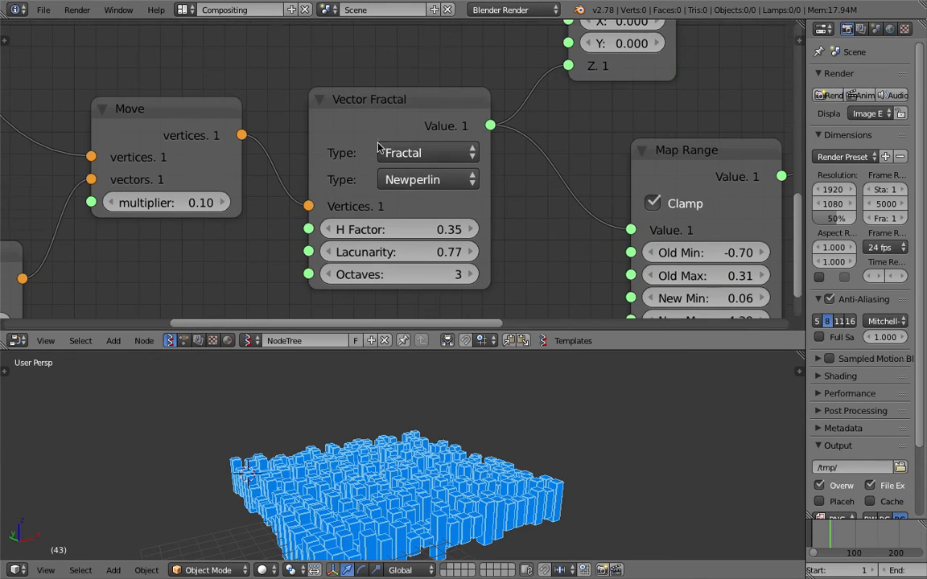
scroll(465, 420, up, 2)
key(ctrl+s)
click(474, 355)
Open the Vector Fractal's noise type choices, then move the node below its neighbours' level.
scroll(467, 483, down, 1)
middle_drag(467, 483, 364, 409)
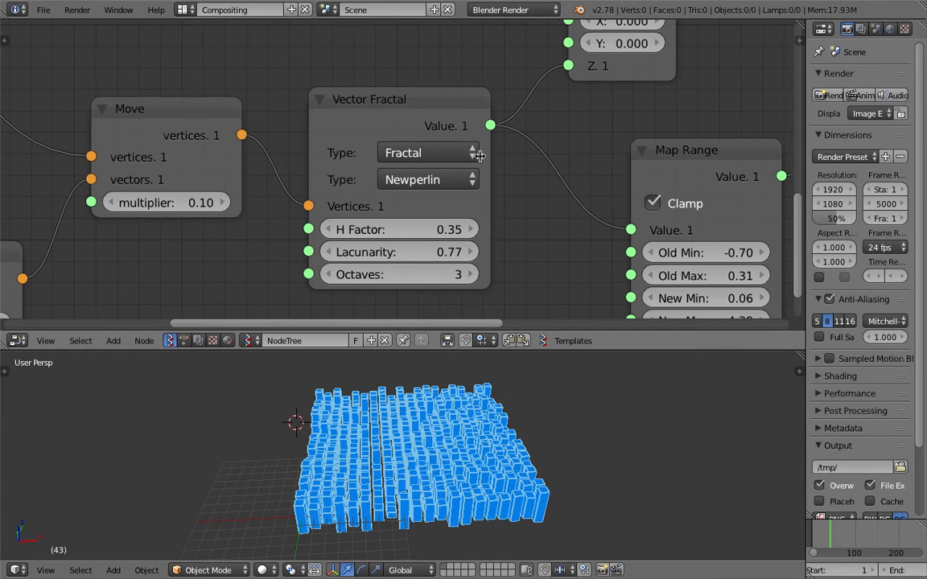
middle_drag(406, 155, 396, 147)
click(411, 174)
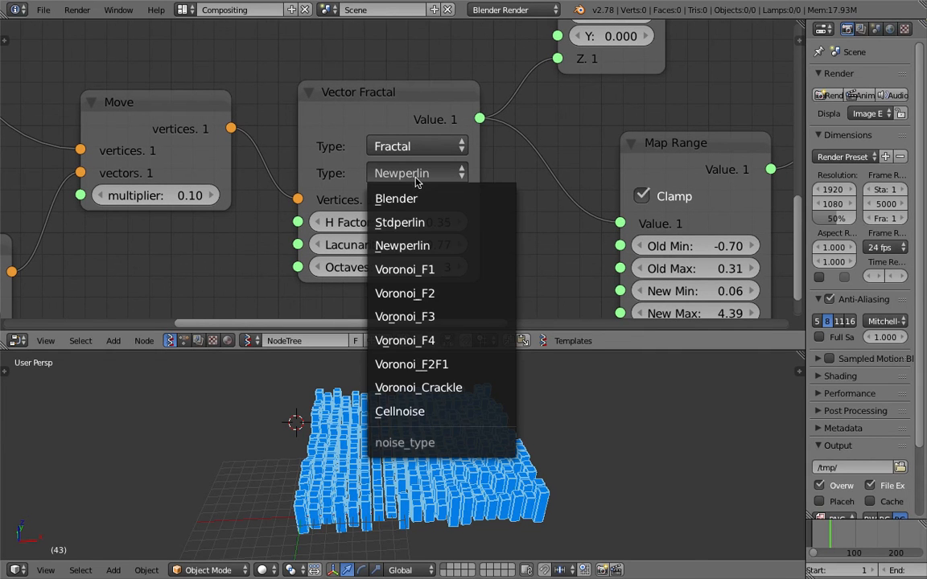
drag(372, 98, 367, 156)
scroll(346, 108, down, 3)
middle_drag(346, 98, 310, 62)
scroll(312, 66, up, 2)
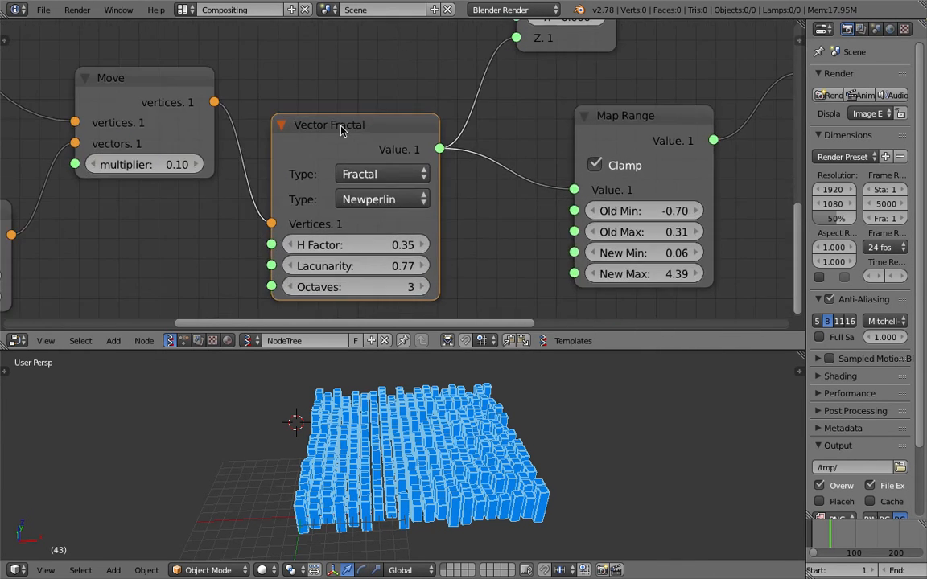
Try different noise types on the Vector Fractal node.
click(372, 200)
click(383, 228)
click(386, 201)
click(398, 420)
click(385, 200)
Try to add a Vector Noise MK2 node above the Vector Fractal node.
shift+scroll(314, 105, up, 4)
key(shift+a)
click(291, 120)
text(vector no)
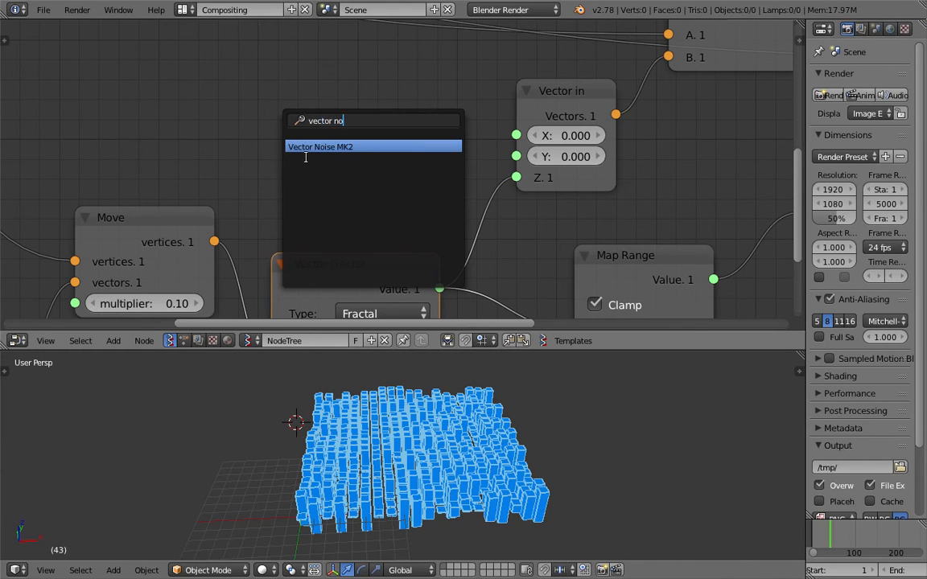
key(Return)
Add a Vector Noise MK2 node from the node search and place it above the Vector Fractal node.
key(shift+a)
click(305, 158)
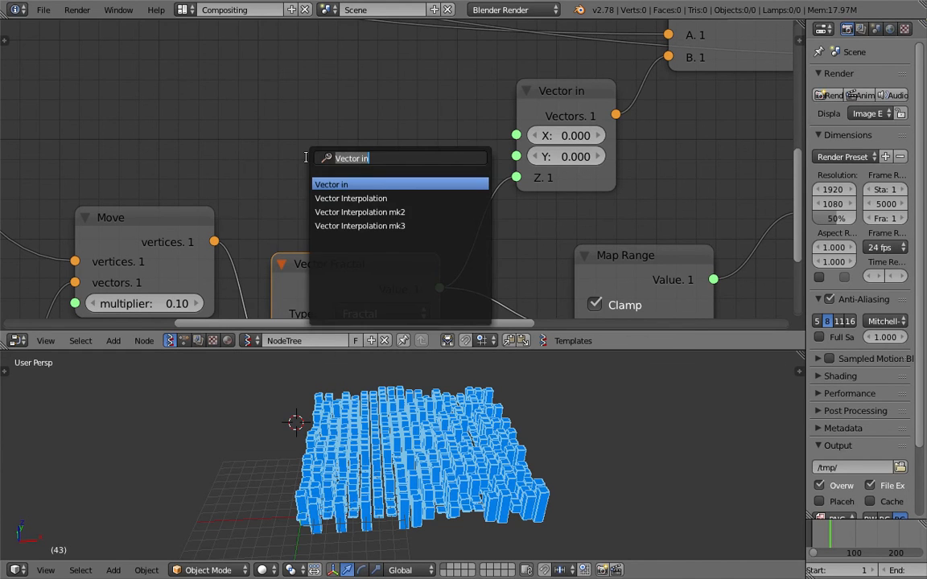
text(vector nose)
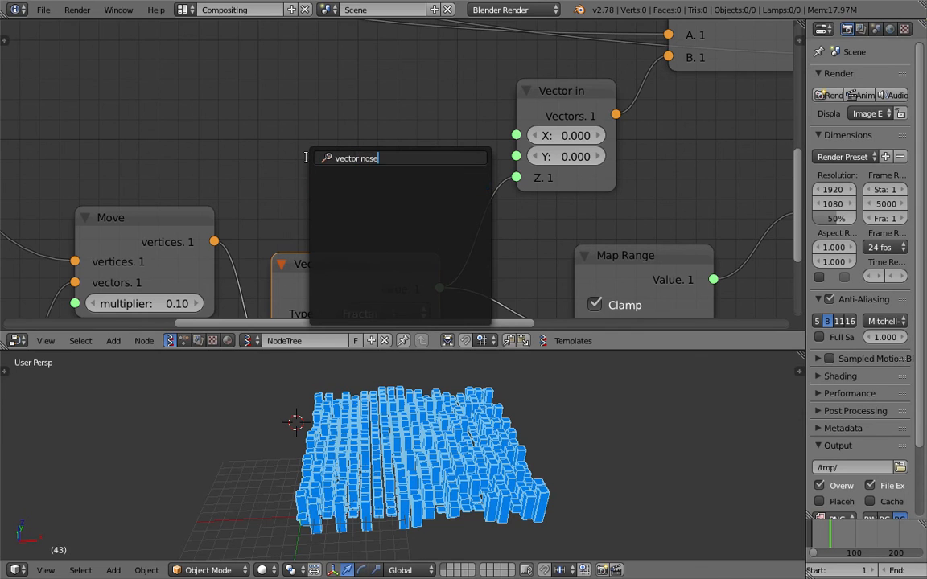
key(BackSpace)
key(BackSpace)
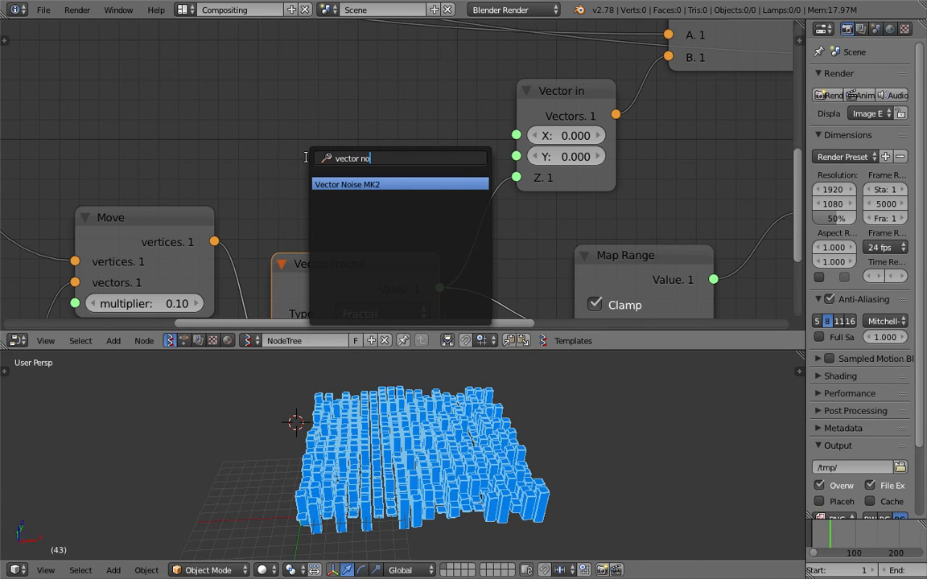
key(Return)
click(299, 113)
scroll(271, 120, down, 3)
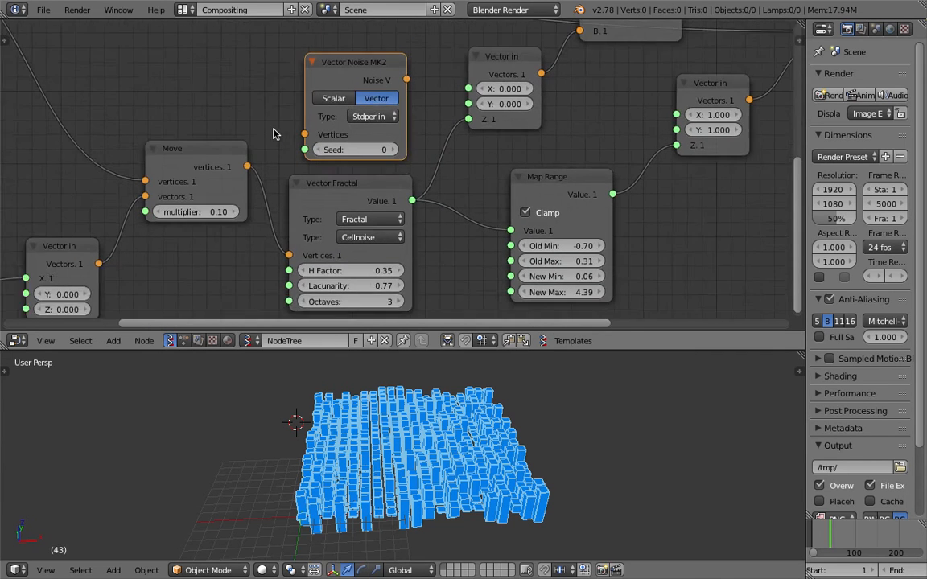
Compare the Vector Noise MK2 node's Scalar and Vector modes, leave it on Scalar, and line it up with the Vector Fractal node.
scroll(274, 134, down, 1)
scroll(406, 210, up, 1)
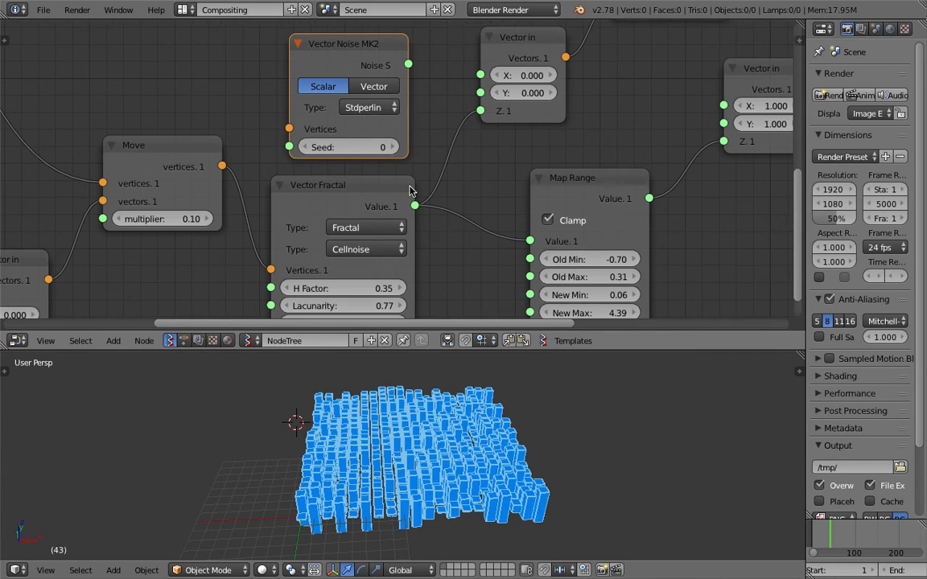
drag(366, 63, 348, 64)
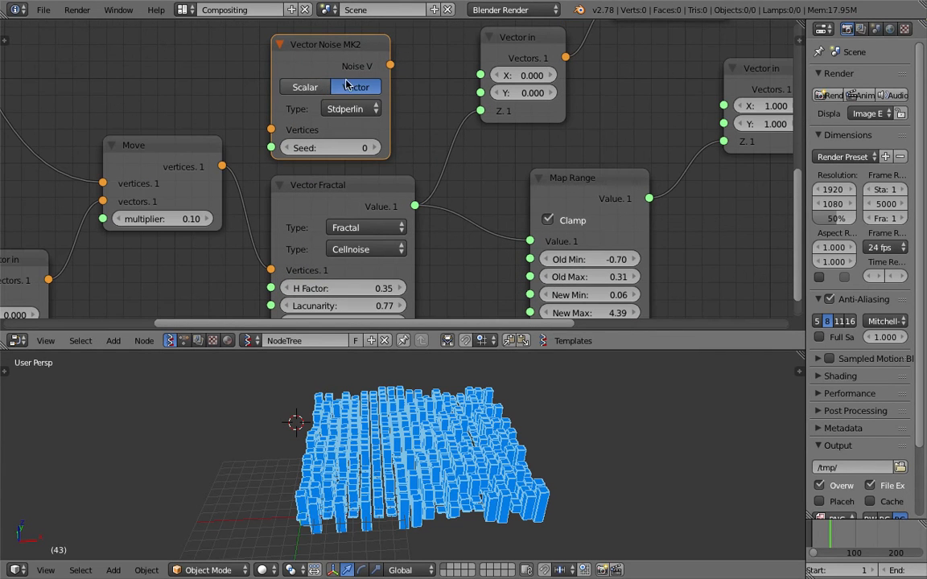
scroll(386, 163, down, 1)
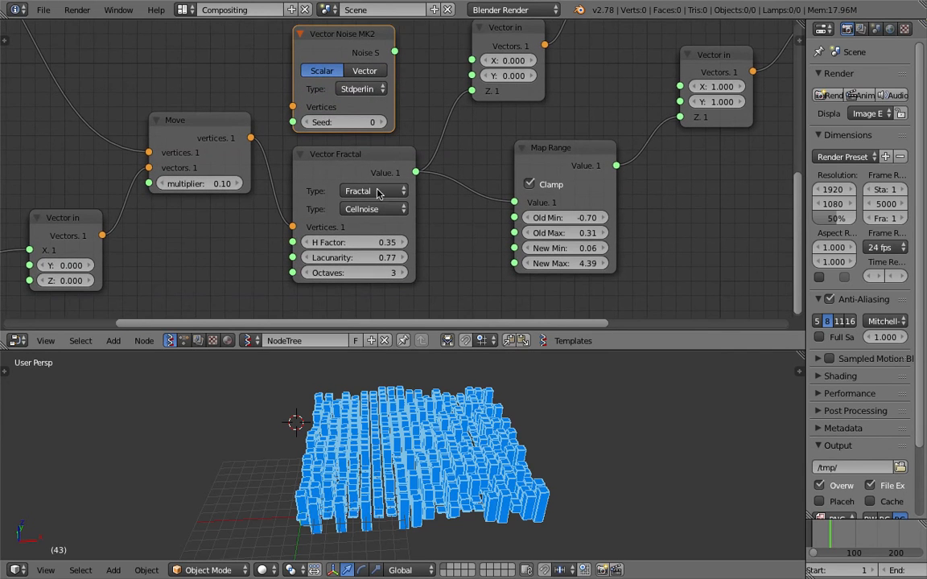
Set the Vector Fractal's H Factor to 2.60 and Lacunarity to 2.27.
middle_drag(363, 217, 366, 168)
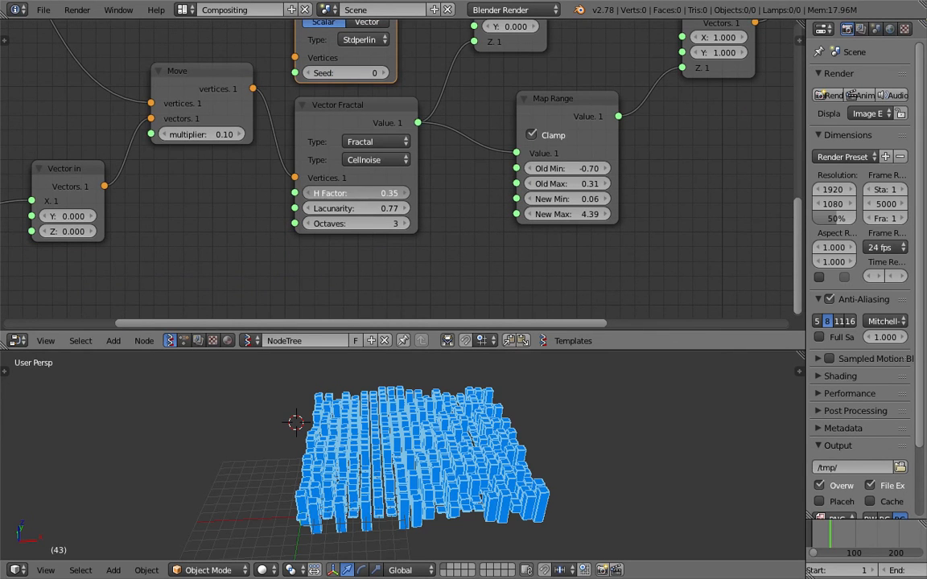
drag(358, 194, 431, 208)
click(375, 160)
Try several fractal types on the Vector Fractal node, up to Ridged_Multi_Fractal, and inspect the boxes from different angles.
click(378, 142)
click(386, 108)
click(376, 141)
click(384, 93)
click(383, 142)
click(392, 77)
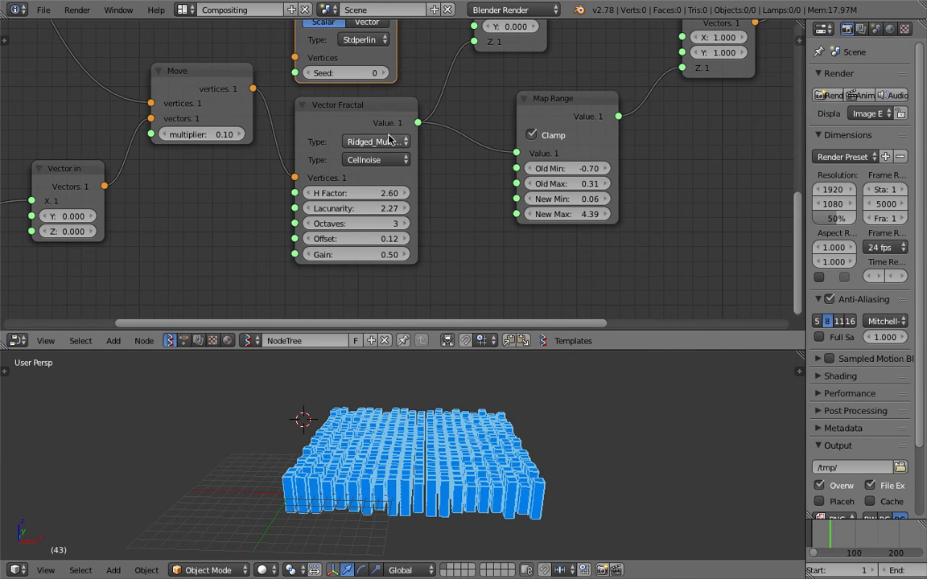
middle_drag(465, 436, 469, 424)
middle_drag(548, 438, 557, 470)
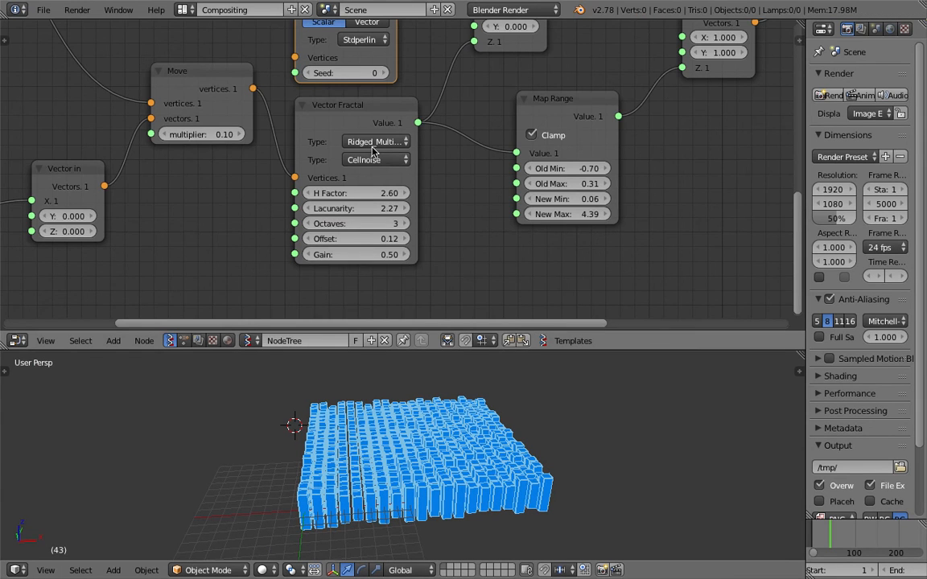
Set the Vector Fractal's fractal type back to Fractal.
scroll(373, 151, up, 3)
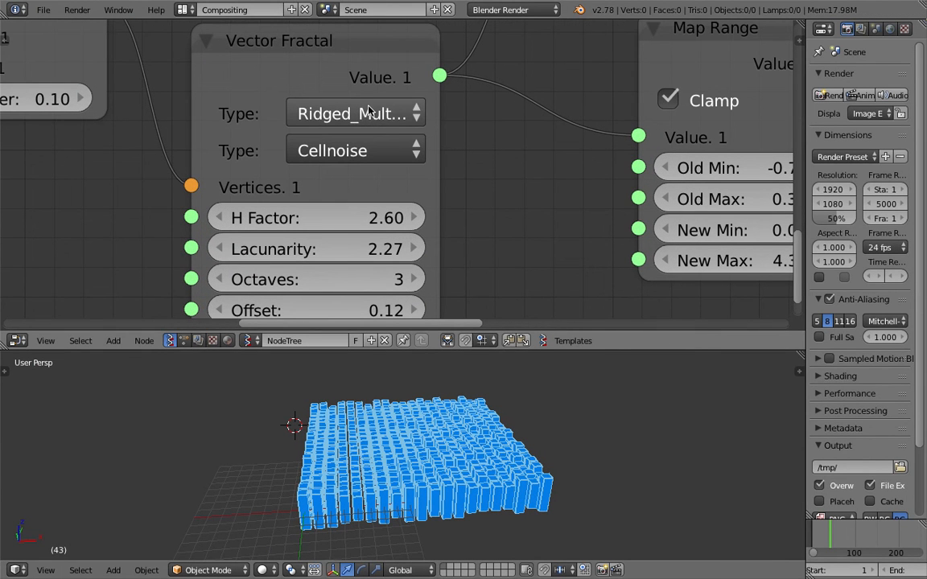
click(342, 109)
click(320, 110)
click(321, 112)
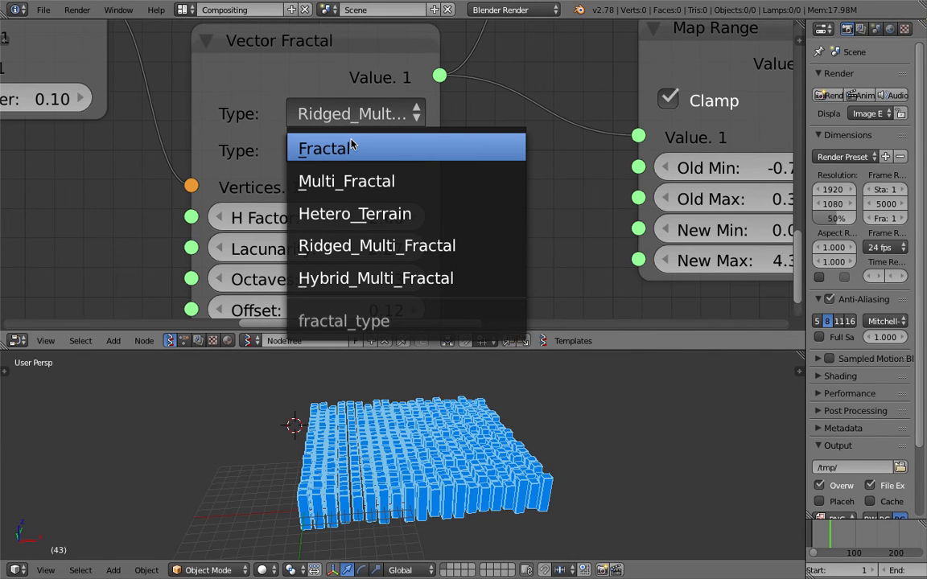
click(352, 145)
scroll(362, 161, down, 1)
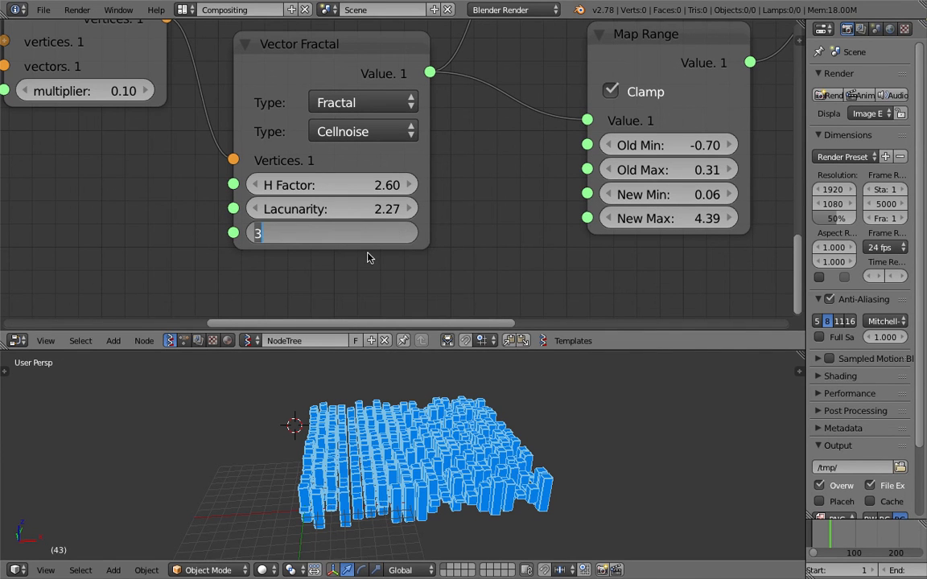
Set the Vector Fractal's Lacunarity to 4.34 and H Factor to 0.83, keeping Octaves at 3.
key(Return)
drag(330, 209, 422, 209)
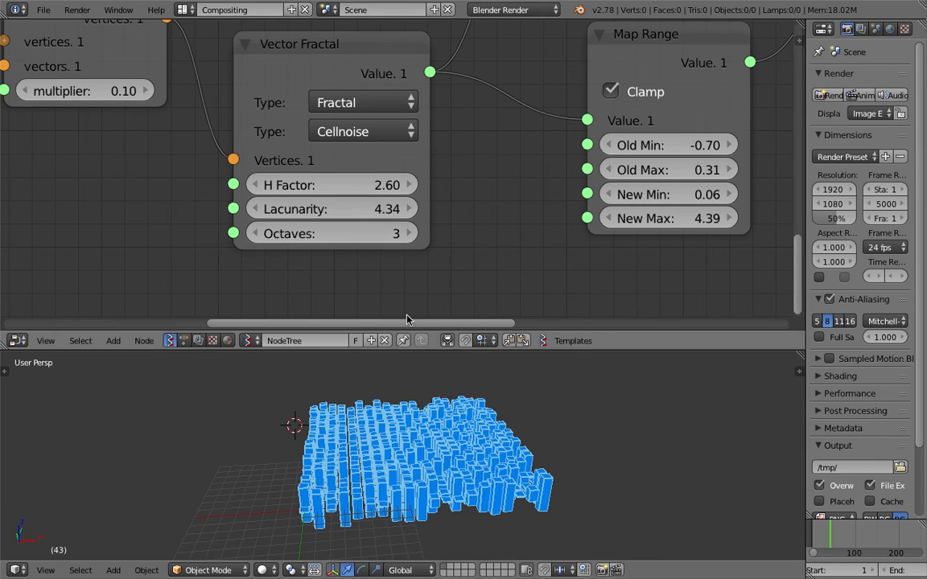
drag(354, 185, 359, 185)
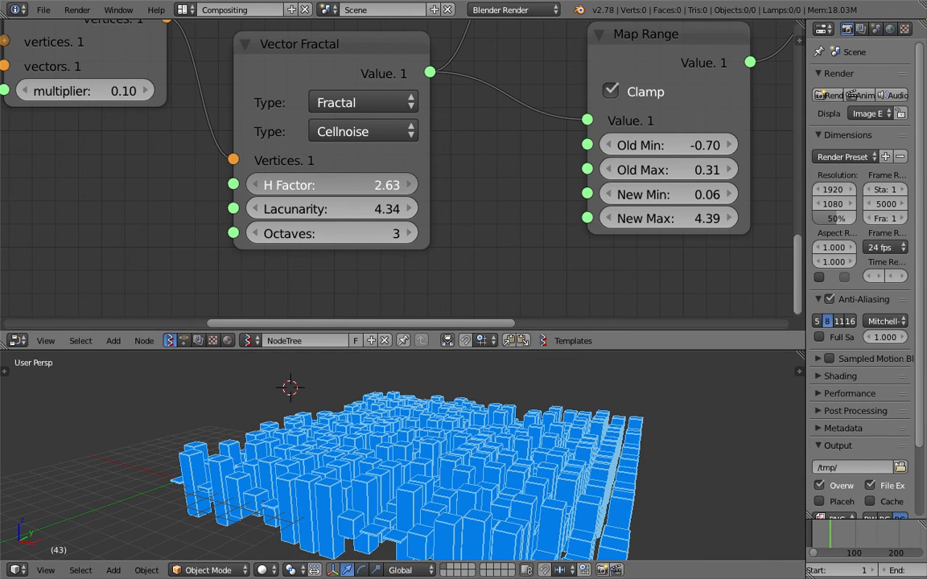
drag(331, 185, 271, 185)
middle_drag(470, 431, 556, 463)
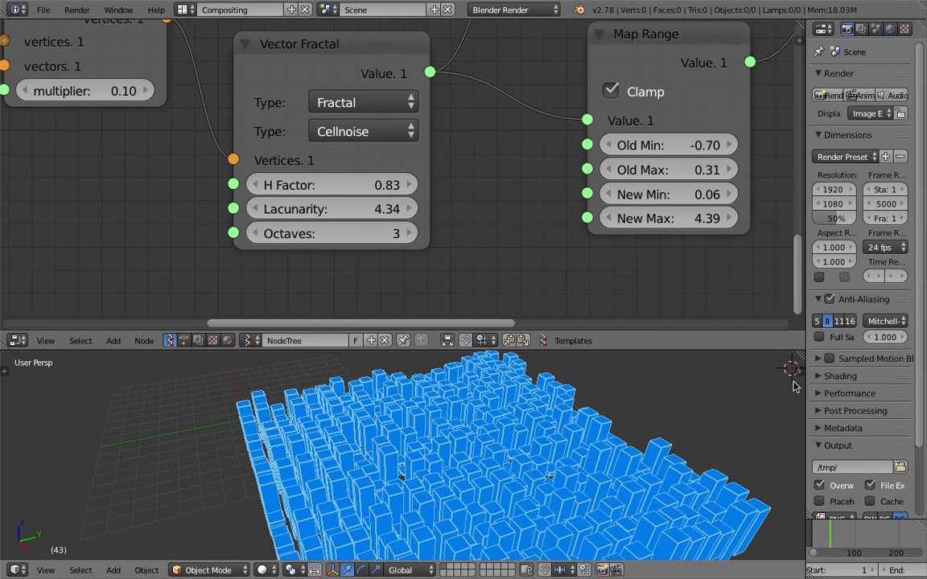
Show the 3D view's properties and enable Ambient Occlusion in its shading settings.
key(n)
scroll(747, 451, down, 4)
click(724, 454)
click(724, 455)
click(722, 502)
Resize the 3D view to inspect the whole grid of boxes and bring the Viewer Draw node into sight.
middle_drag(542, 490, 476, 346)
drag(495, 350, 492, 187)
mouse_move(490, 325)
middle_down()
mouse_move(550, 333)
mouse_move(463, 366)
mouse_move(561, 90)
mouse_move(465, 44)
middle_up()
scroll(558, 87, down, 9)
middle_drag(589, 24, 425, 145)
scroll(434, 140, up, 2)
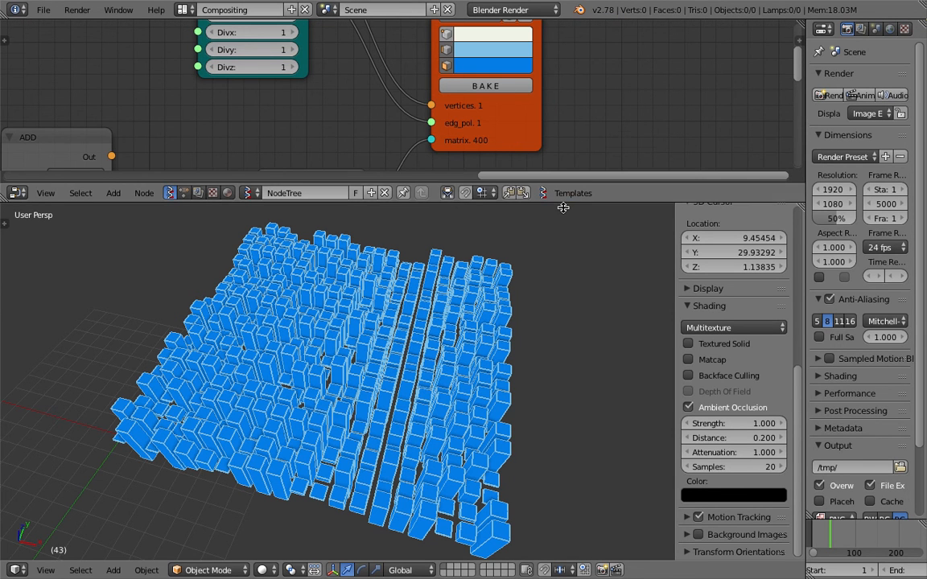
drag(531, 185, 523, 269)
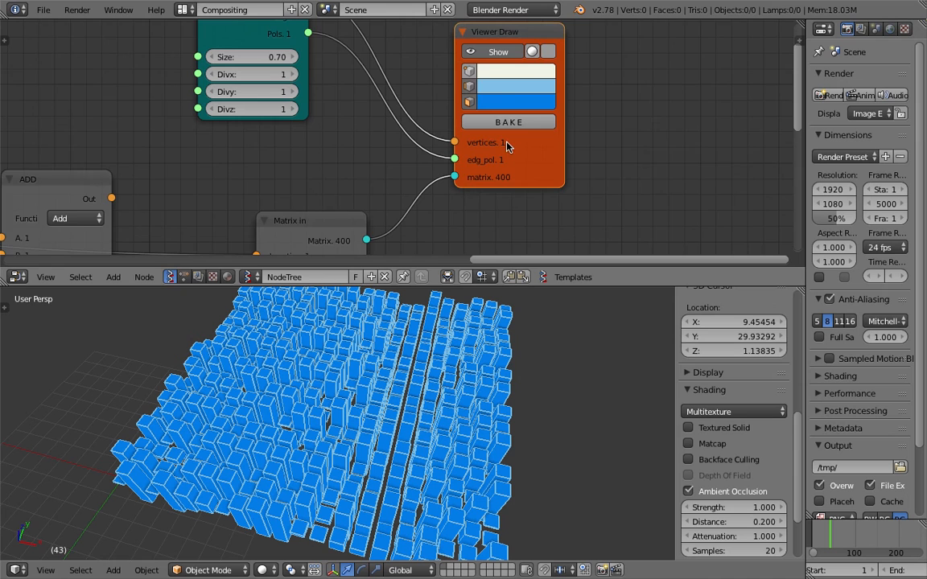
scroll(515, 142, down, 1)
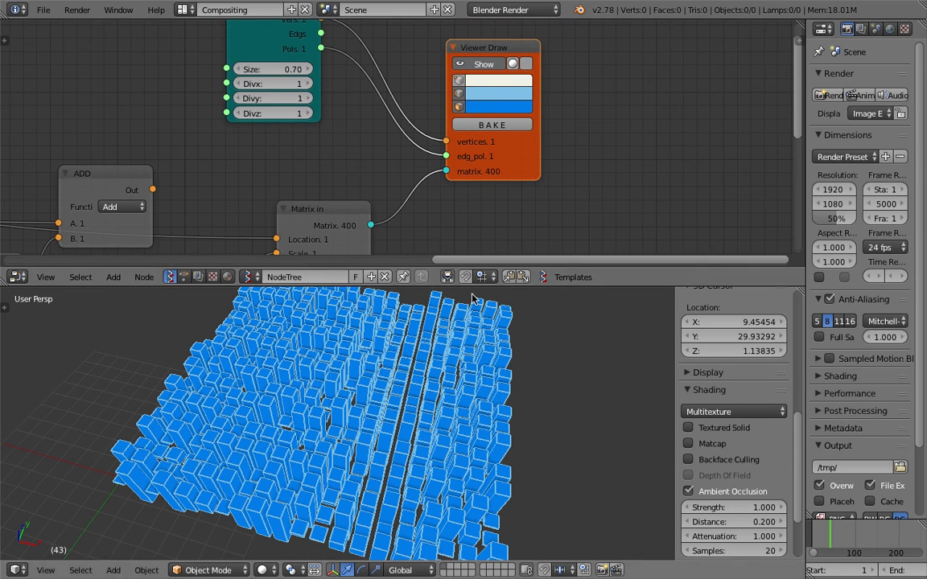
Save the file as fractal_noise_002.blend and give the node editor a little more height.
click(43, 9)
click(72, 123)
click(821, 65)
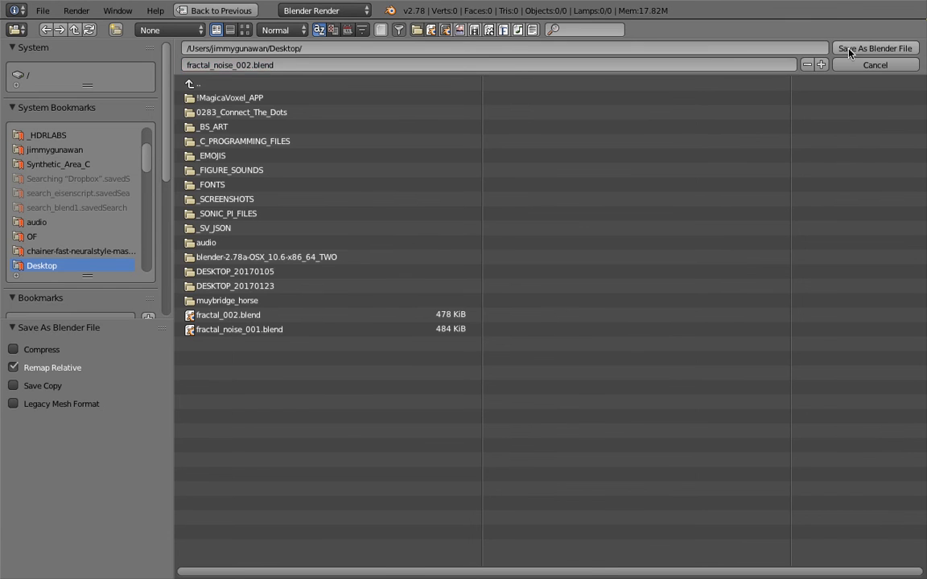
click(875, 48)
drag(599, 287, 599, 318)
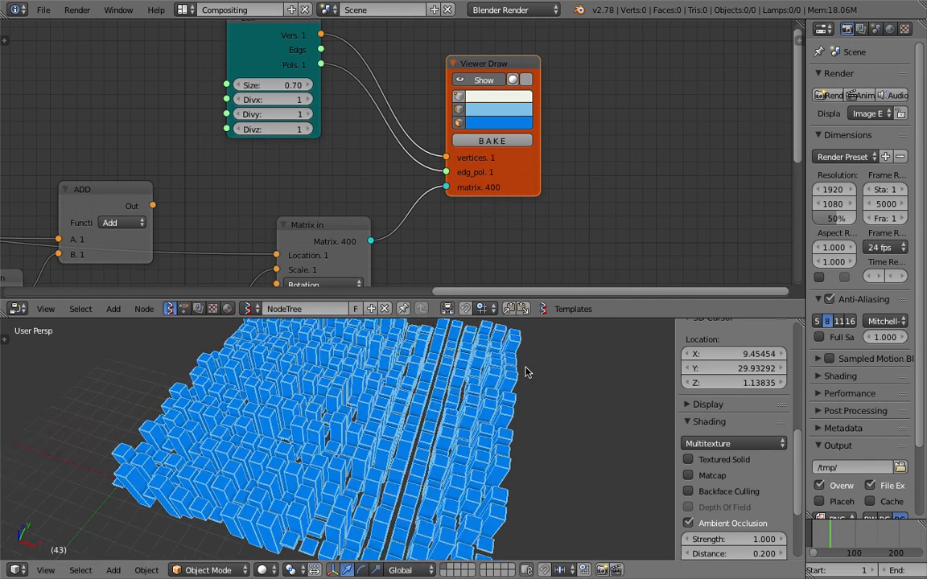
key(ctrl+s)
click(537, 378)
Add a Dupli instancer mk4 node beside the Viewer Draw node.
key(shift+a)
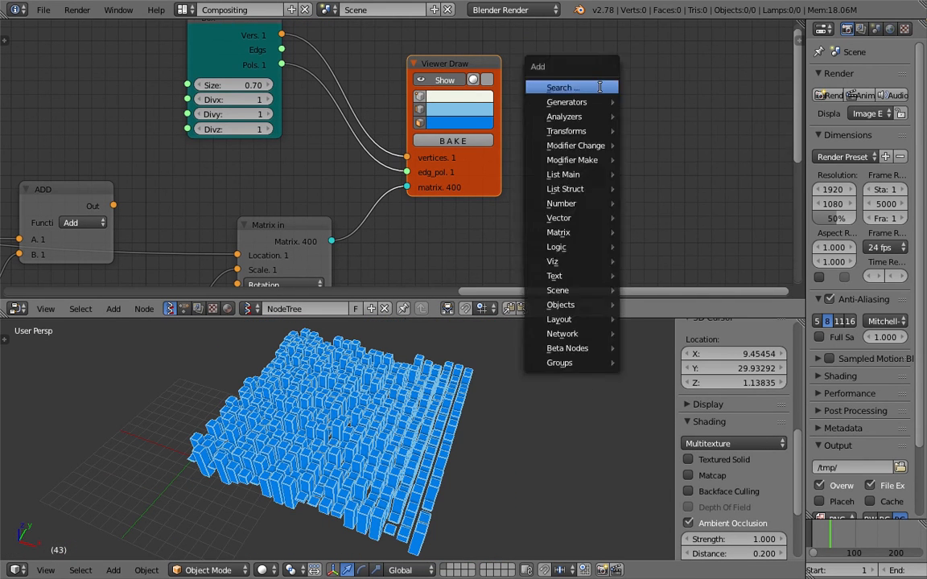
click(599, 85)
text(ins)
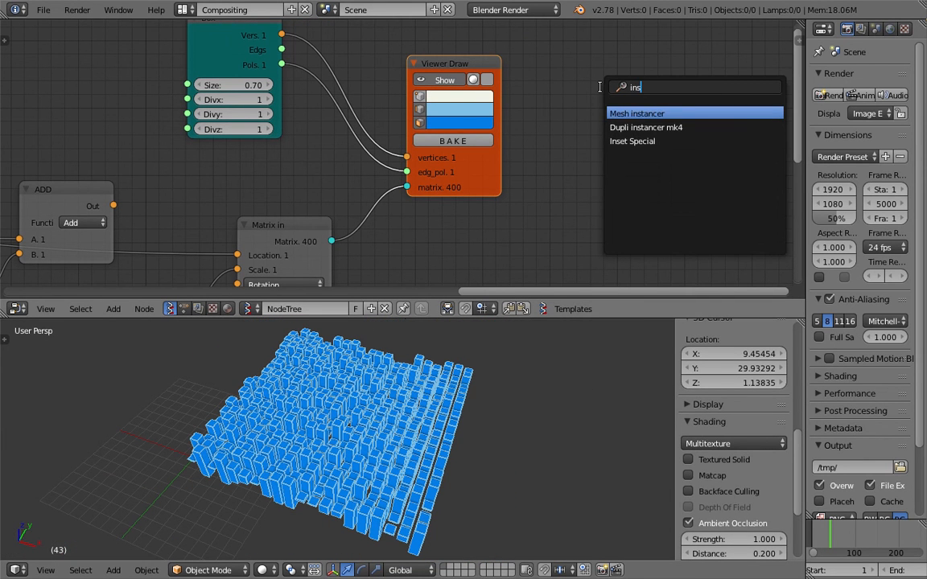
key(Down)
key(Up)
key(Down)
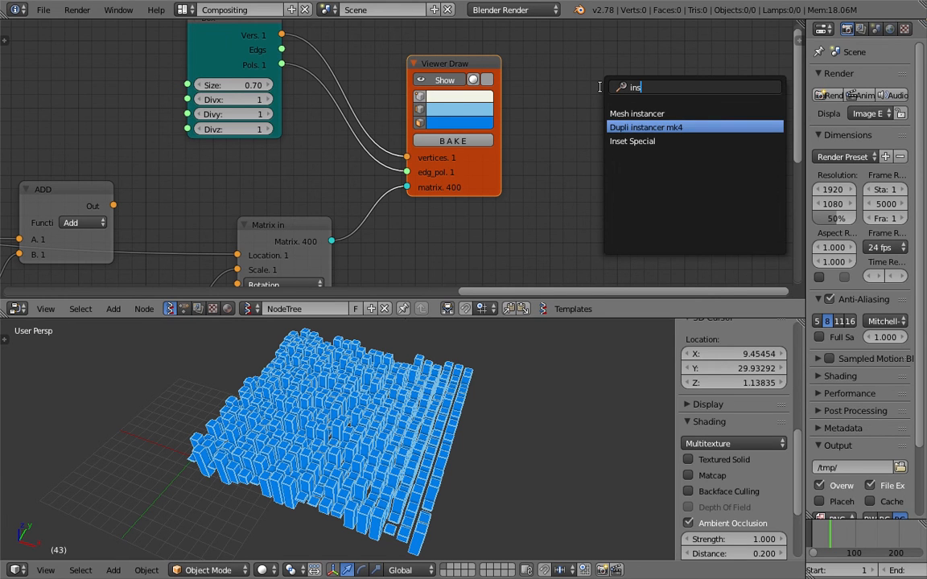
key(Return)
click(568, 84)
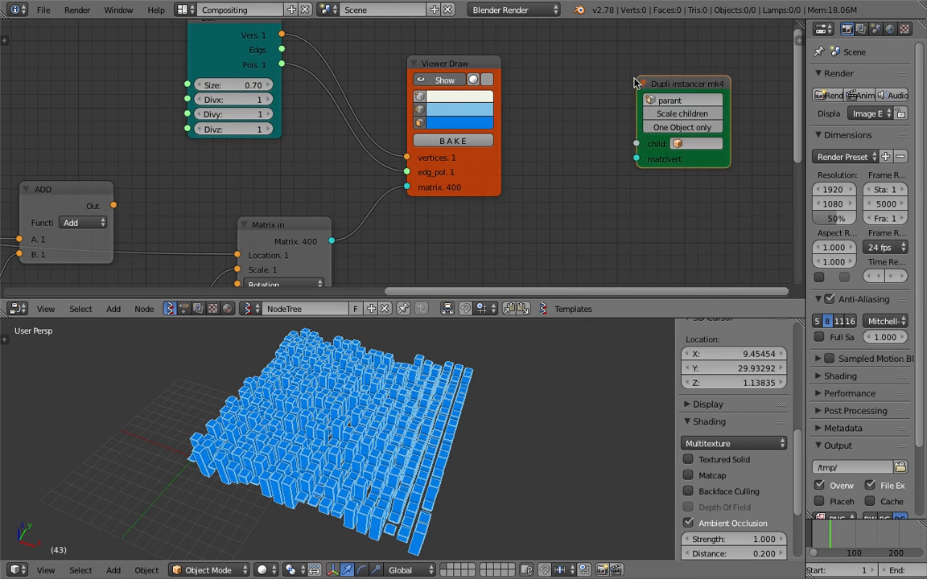
Add a cube mesh to the scene and move it to an empty spot away from the grid of boxes.
middle_drag(554, 337, 531, 376)
key(shift+a)
mouse_move(563, 355)
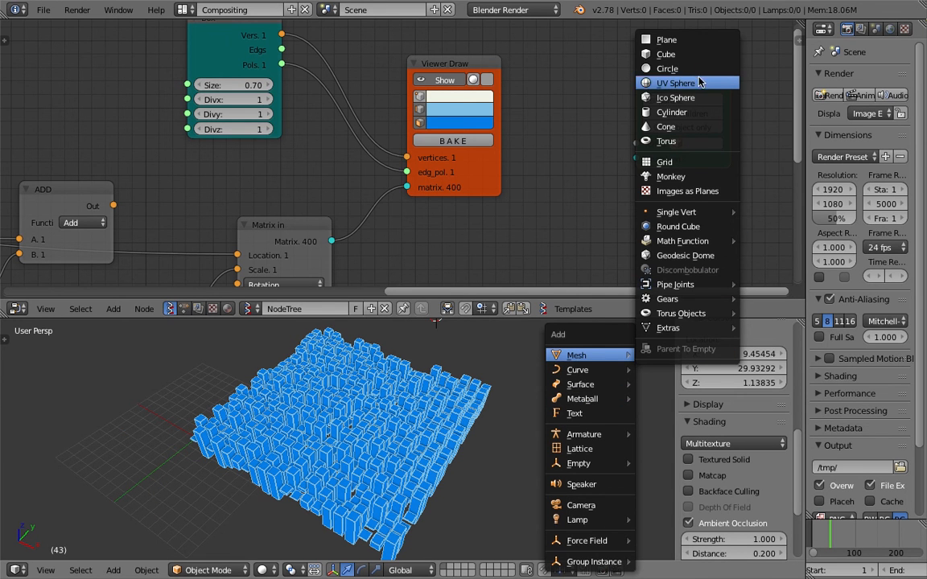
click(666, 54)
scroll(485, 369, down, 3)
key(g)
click(550, 392)
Set Cube as the Dupli instancer's child and connect the Matrix in output to its matr/vert input.
click(694, 143)
click(676, 160)
drag(725, 158, 753, 159)
scroll(402, 166, down, 3)
middle_drag(396, 170, 456, 166)
drag(410, 216, 650, 151)
Select the instancer's parent object, move the Viewer Draw node up and turn off its display.
shift+middle_drag(497, 376, 395, 426)
scroll(428, 380, up, 3)
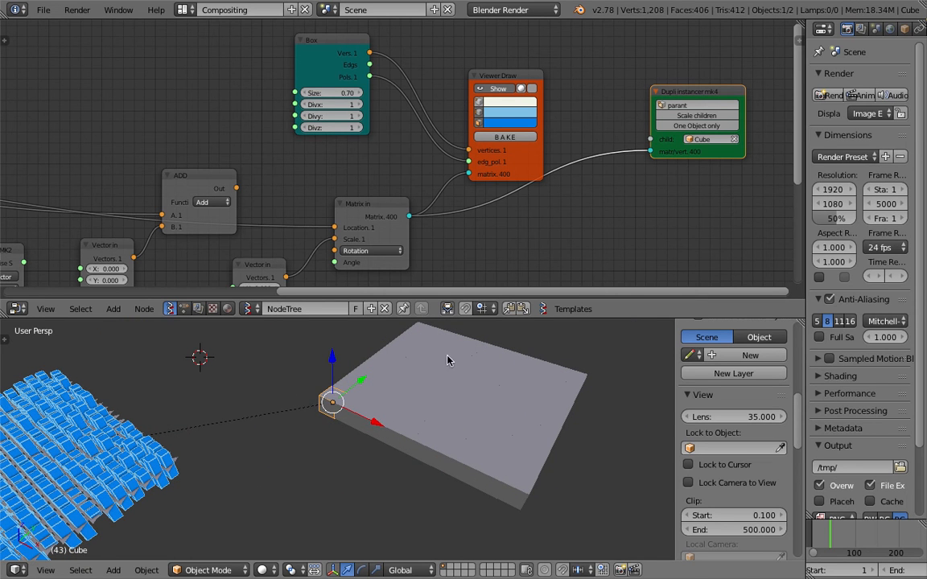
right_click(459, 385)
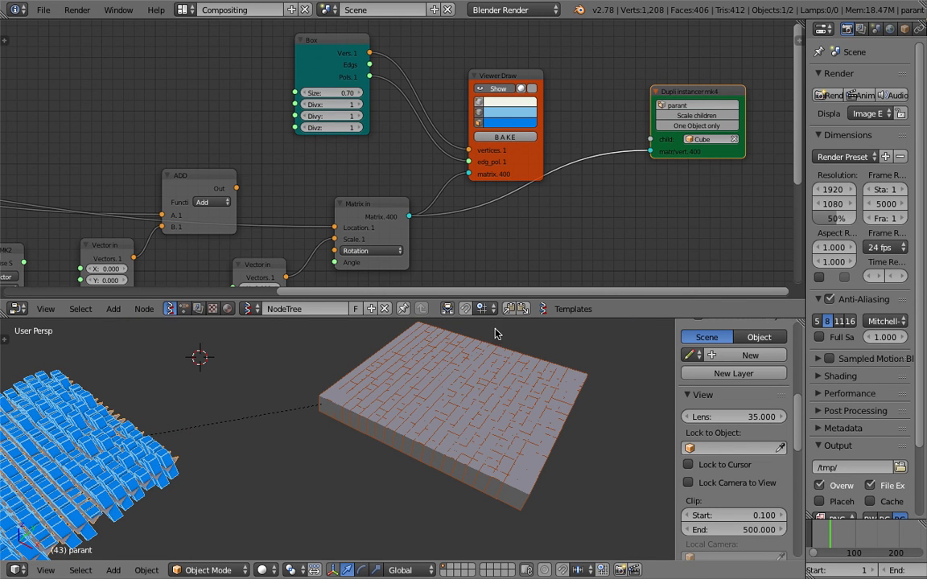
click(499, 90)
drag(499, 78, 484, 49)
click(481, 61)
click(481, 61)
middle_drag(490, 378, 507, 441)
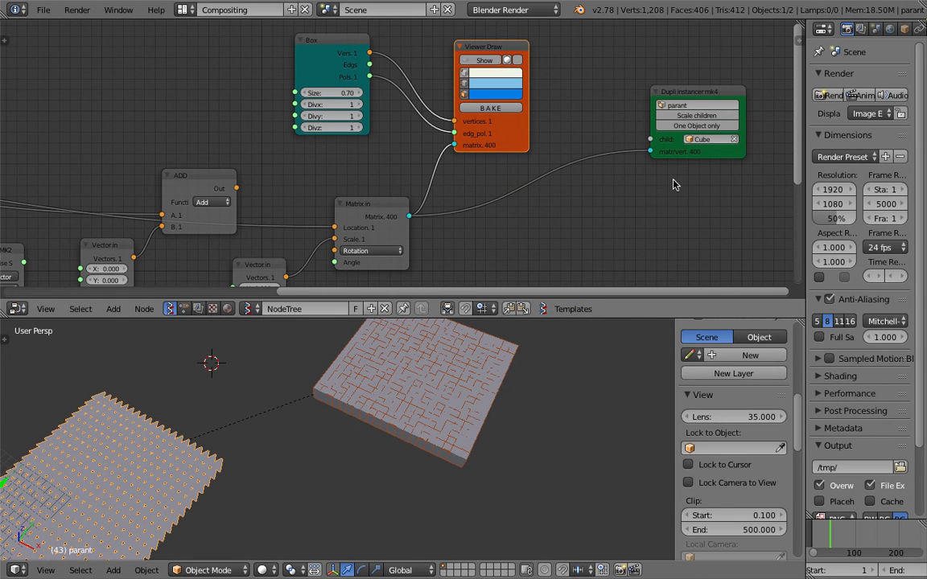
Toggle Scale children on the Dupli instancer node and widen the node.
click(678, 116)
click(678, 118)
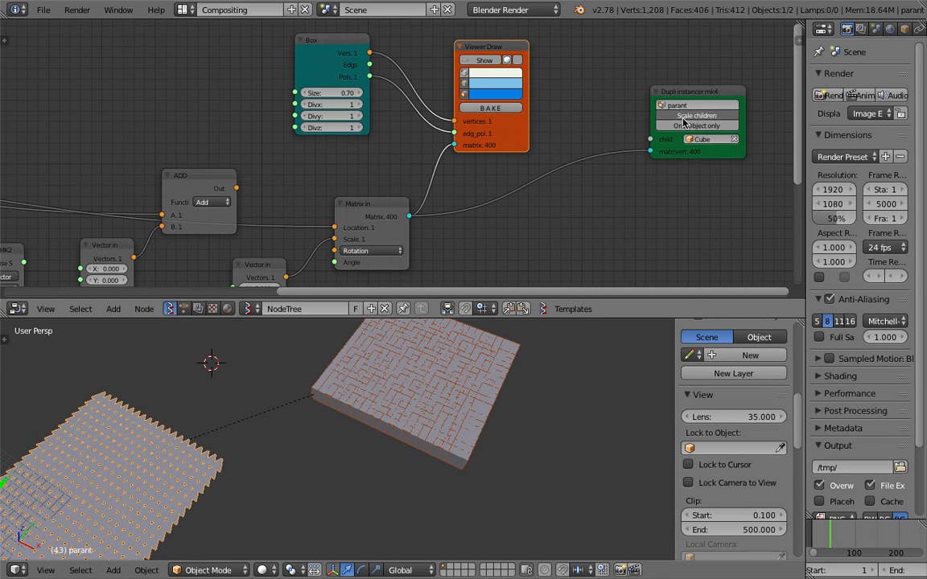
drag(654, 113, 604, 113)
Play the animation to check the instances, and examine the source cube in wireframe and solid shading.
click(549, 441)
key(alt+a)
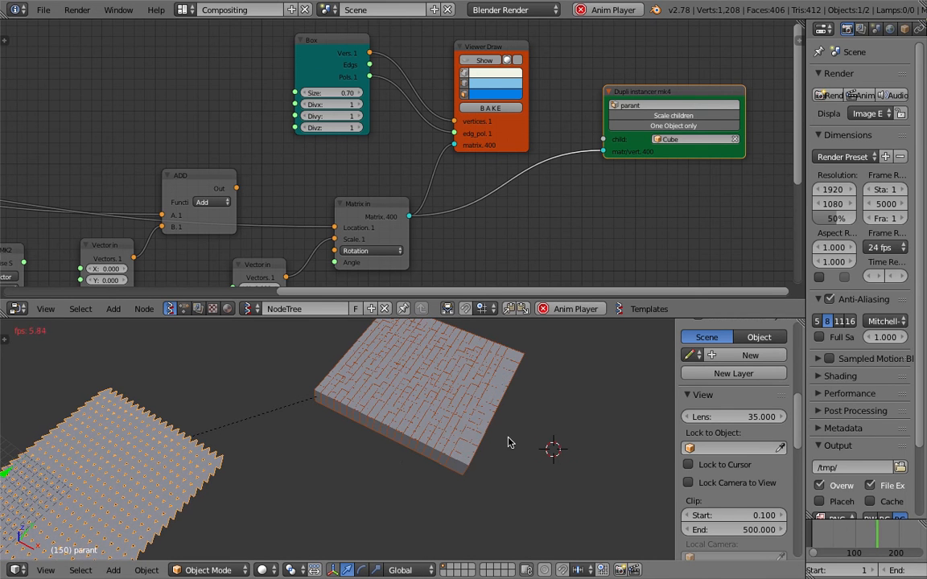
key(Escape)
mouse_move(325, 455)
shift+middle_down()
mouse_move(449, 395)
mouse_move(426, 380)
shift+middle_up()
right_click(426, 379)
key(z)
key(z)
key(z)
key(z)
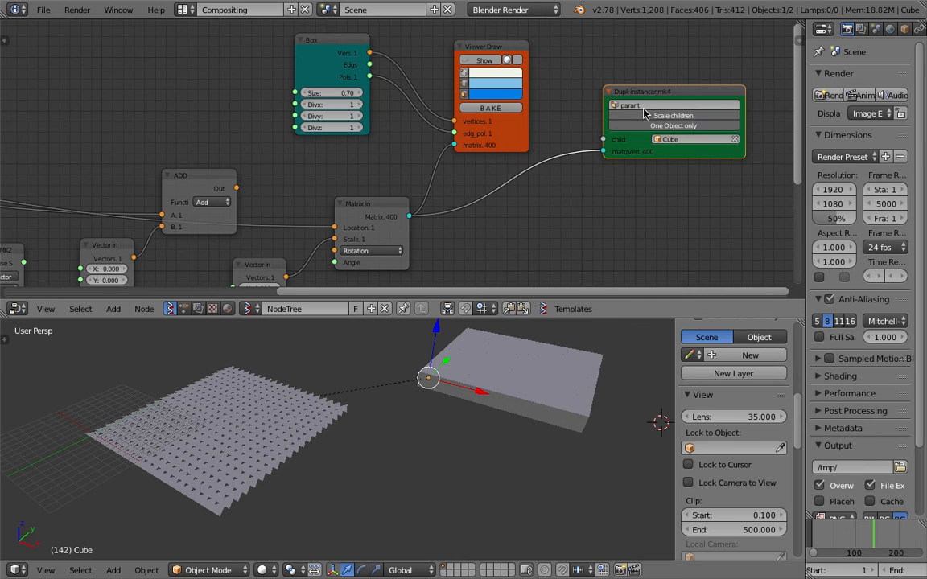
Replace the Dupli instancer mk4 node with a Mesh instancer node.
middle_drag(556, 133, 533, 128)
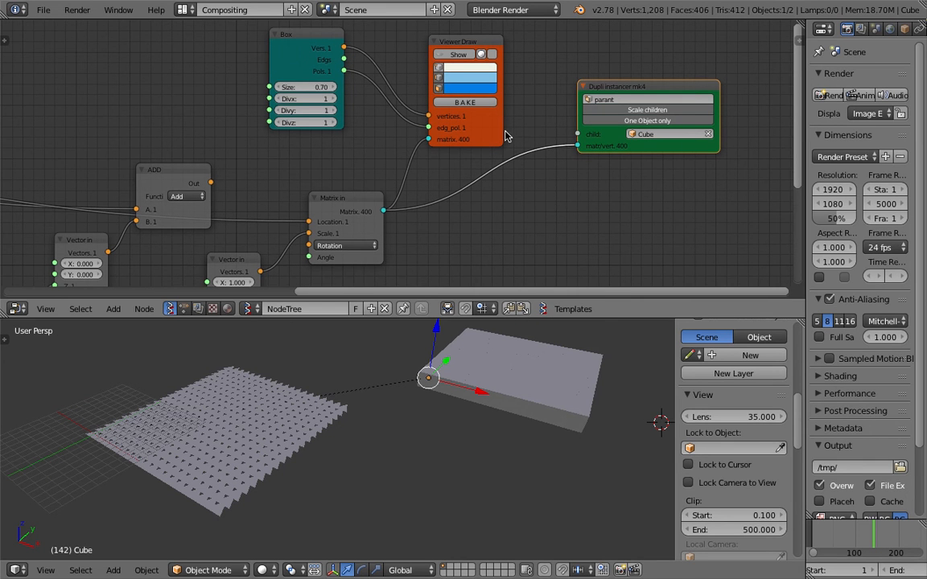
click(348, 217)
middle_drag(358, 205, 383, 121)
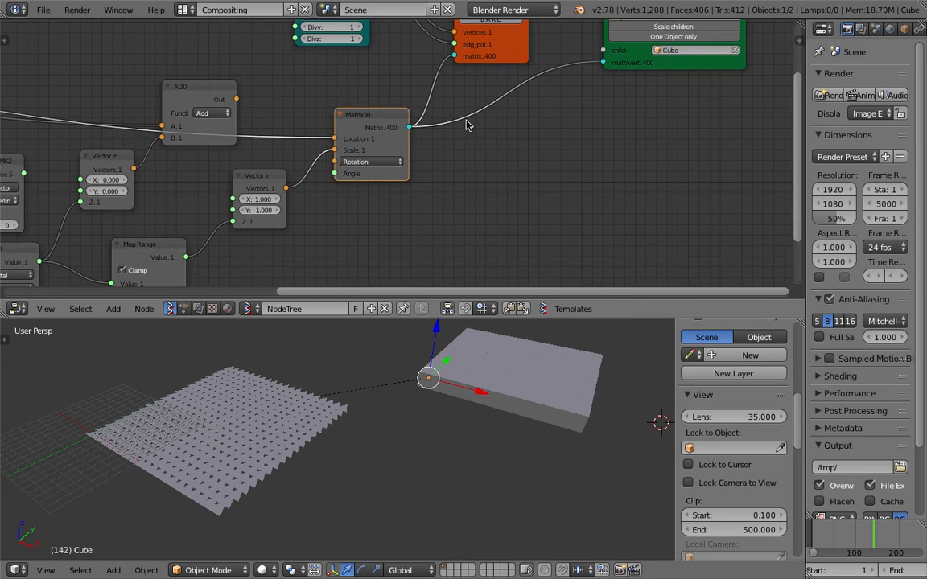
middle_drag(506, 123, 413, 179)
click(605, 63)
key(x)
key(shift+a)
click(516, 129)
text(insta)
key(Return)
click(506, 135)
scroll(507, 135, up, 1)
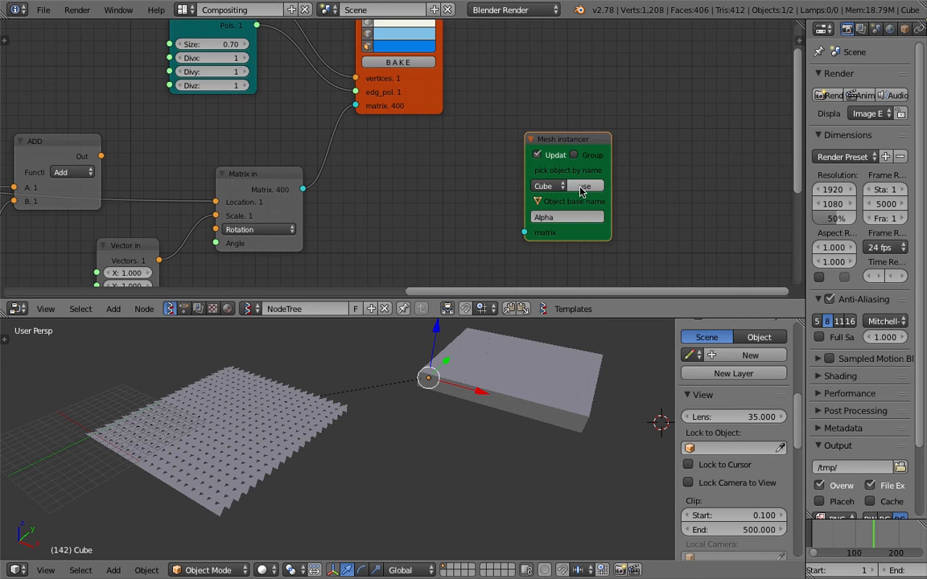
Use Cube as the Mesh instancer's object and connect the Matrix in output to its matrix input.
click(580, 187)
drag(302, 188, 525, 217)
middle_drag(511, 424, 341, 405)
key(z)
key(z)
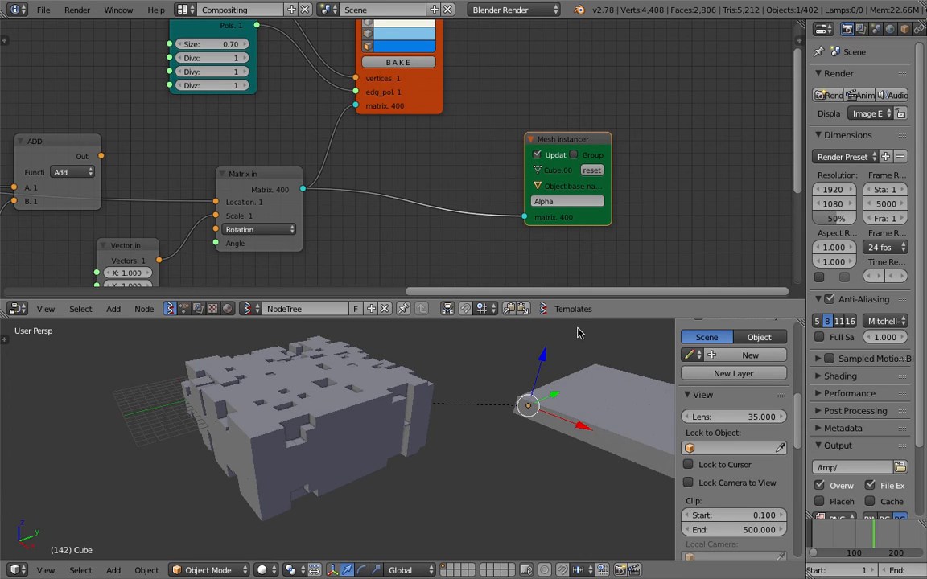
Scrub the timeline and examine the instanced cubes from several angles, in both wireframe and solid shading.
right_click(565, 391)
scroll(529, 393, down, 4)
middle_drag(410, 413, 429, 418)
mouse_move(867, 539)
mouse_down()
mouse_move(825, 540)
mouse_move(859, 539)
mouse_up()
mouse_move(294, 425)
middle_down()
mouse_move(401, 432)
mouse_move(423, 402)
mouse_move(411, 457)
mouse_move(435, 437)
middle_up()
scroll(402, 434, up, 4)
right_click(407, 436)
key(z)
key(z)
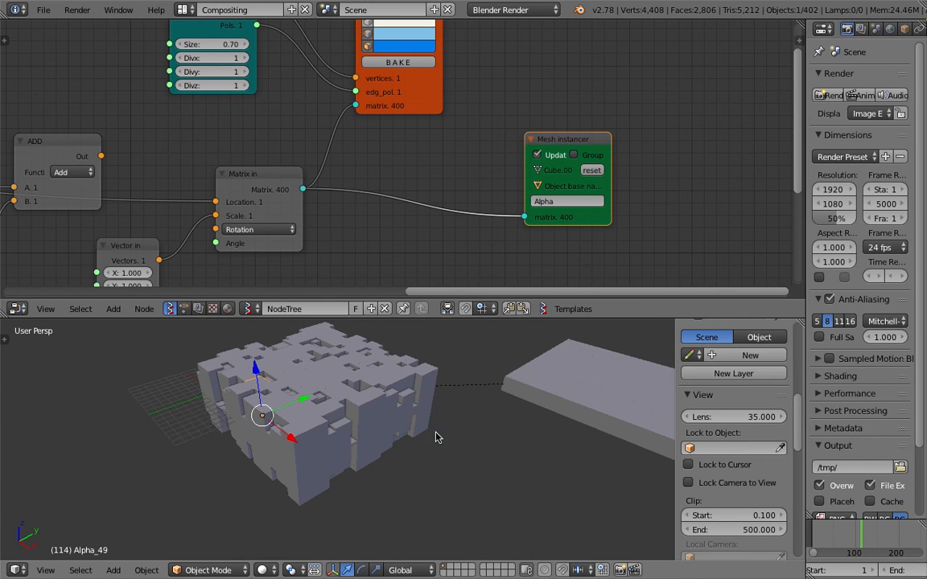
Open the Plane node's N Vert X and N Vert Y values together for editing.
scroll(273, 181, down, 3)
middle_drag(80, 206, 170, 188)
scroll(170, 188, down, 1)
middle_drag(264, 206, 658, 171)
middle_drag(197, 149, 278, 126)
scroll(236, 126, up, 1)
click(184, 107)
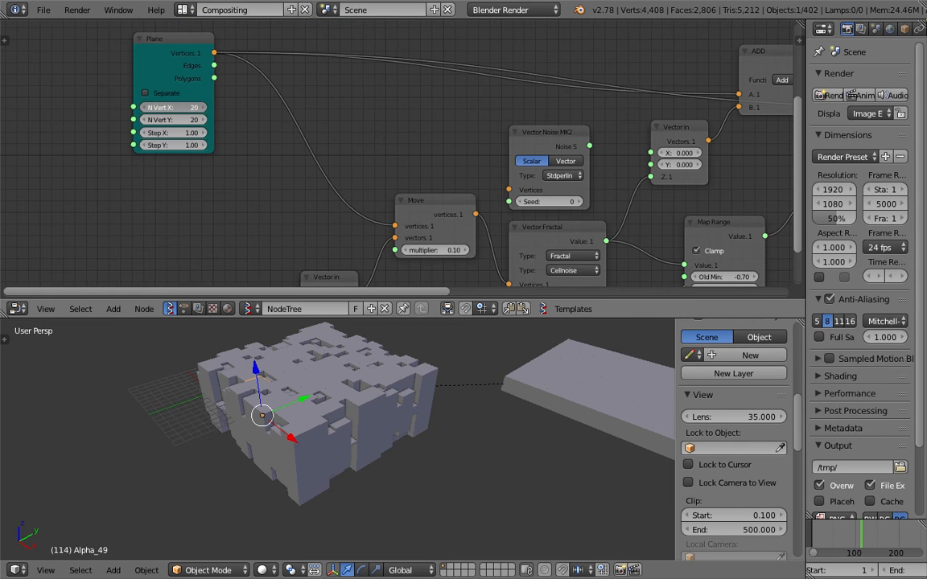
click(227, 121)
drag(192, 106, 193, 119)
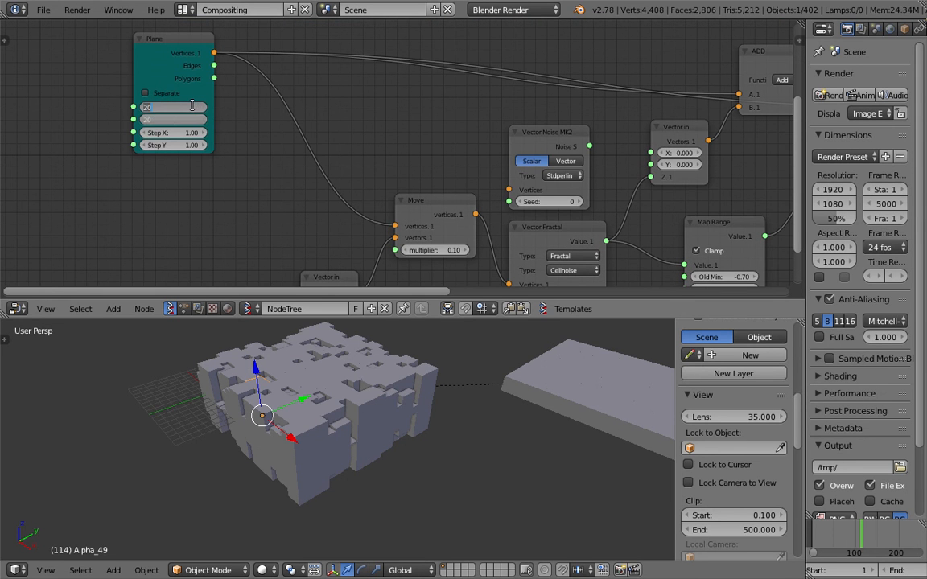